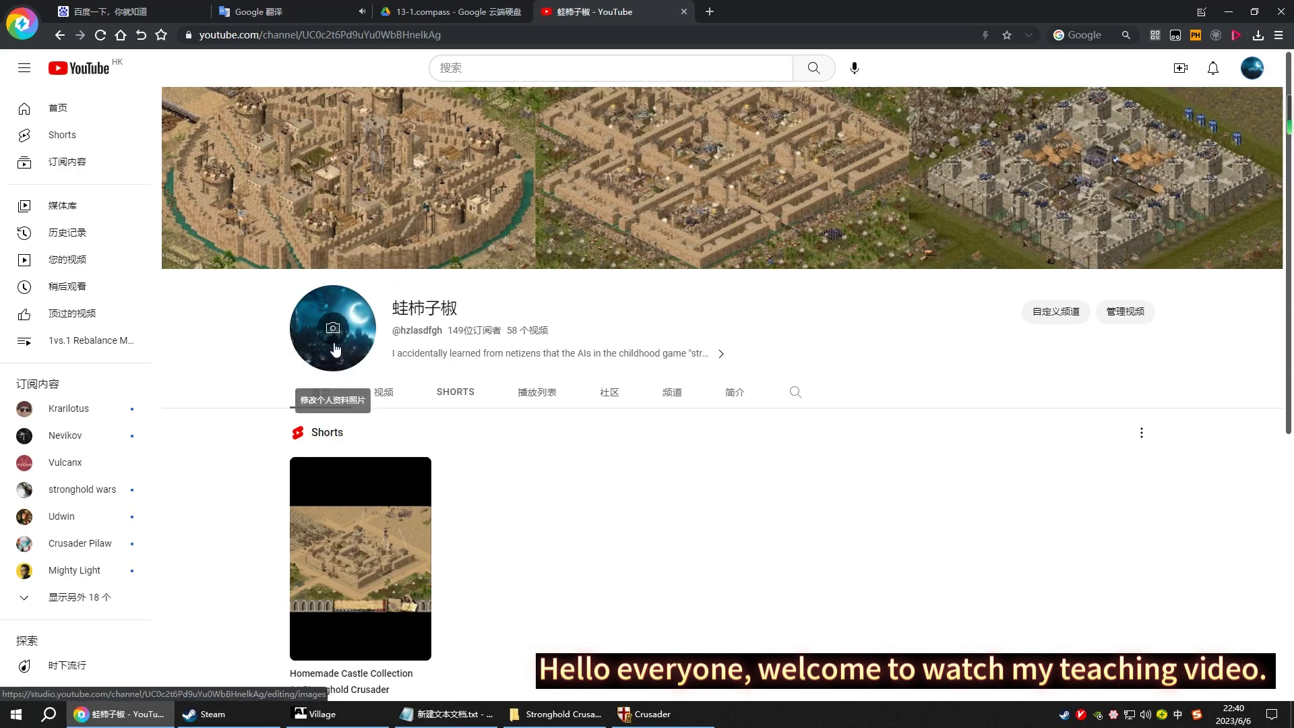
pyautogui.scroll(-3, 681, 327)
pyautogui.scroll(-1, 727, 380)
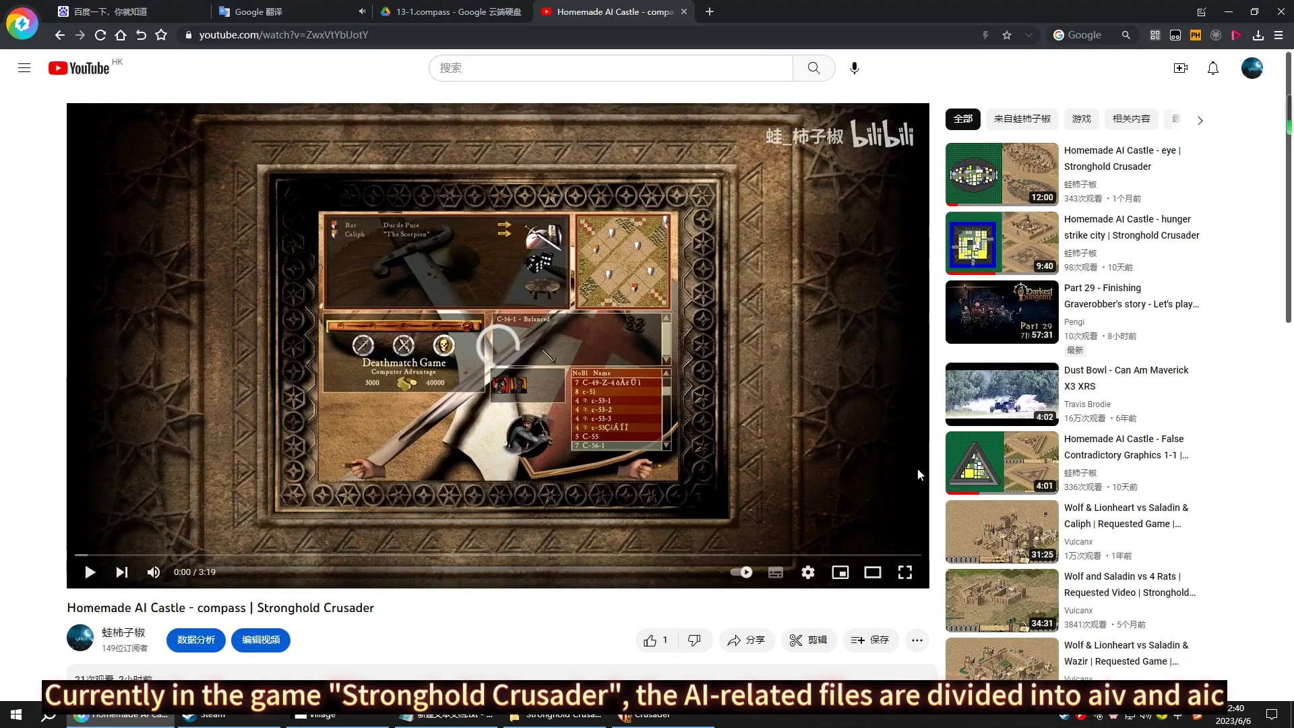
pyautogui.scroll(-2, 516, 232)
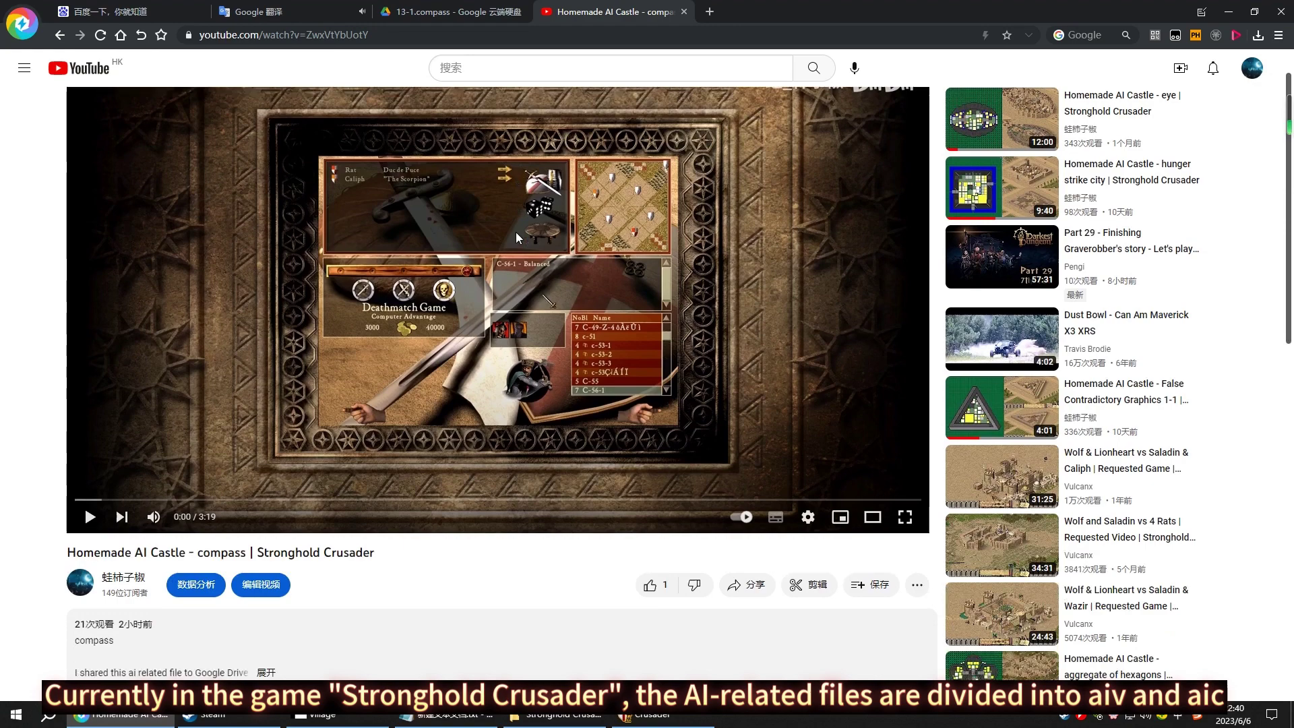
pyautogui.scroll(-2, 516, 231)
# Expand the compass castle video's description and follow its Google Drive folder link
pyautogui.click(274, 371)
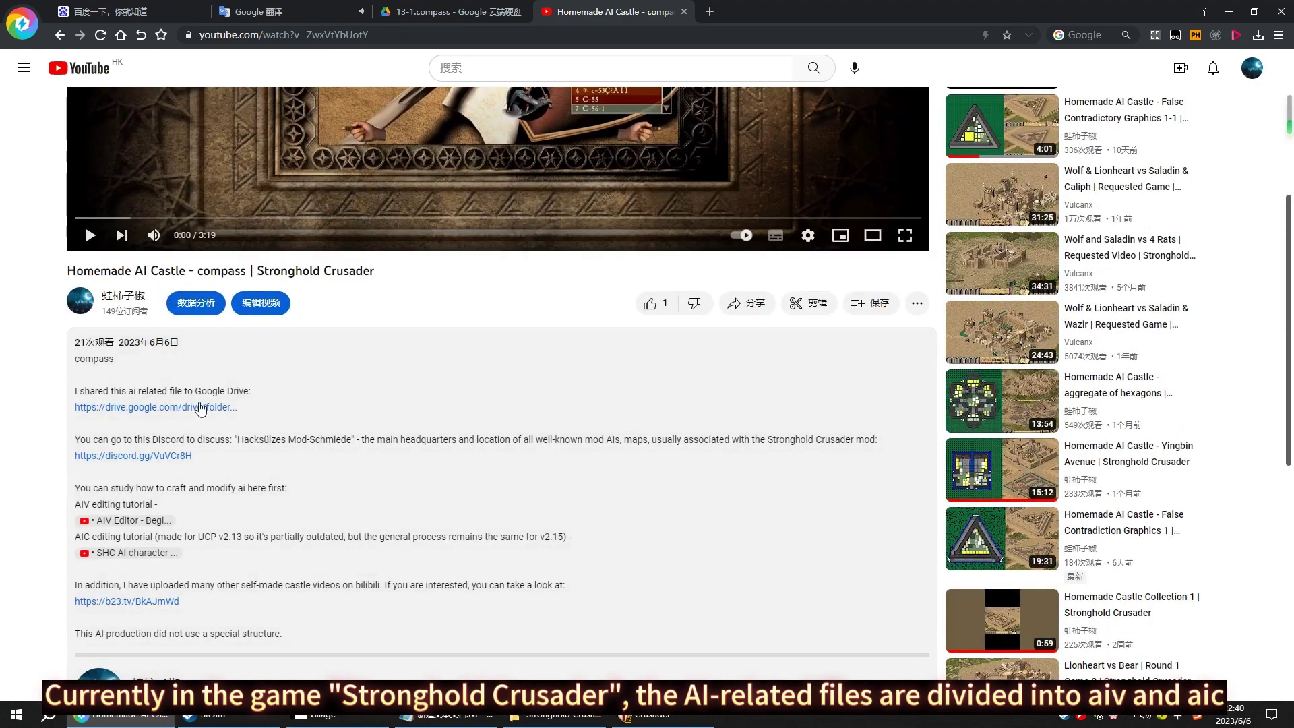
pyautogui.click(185, 407)
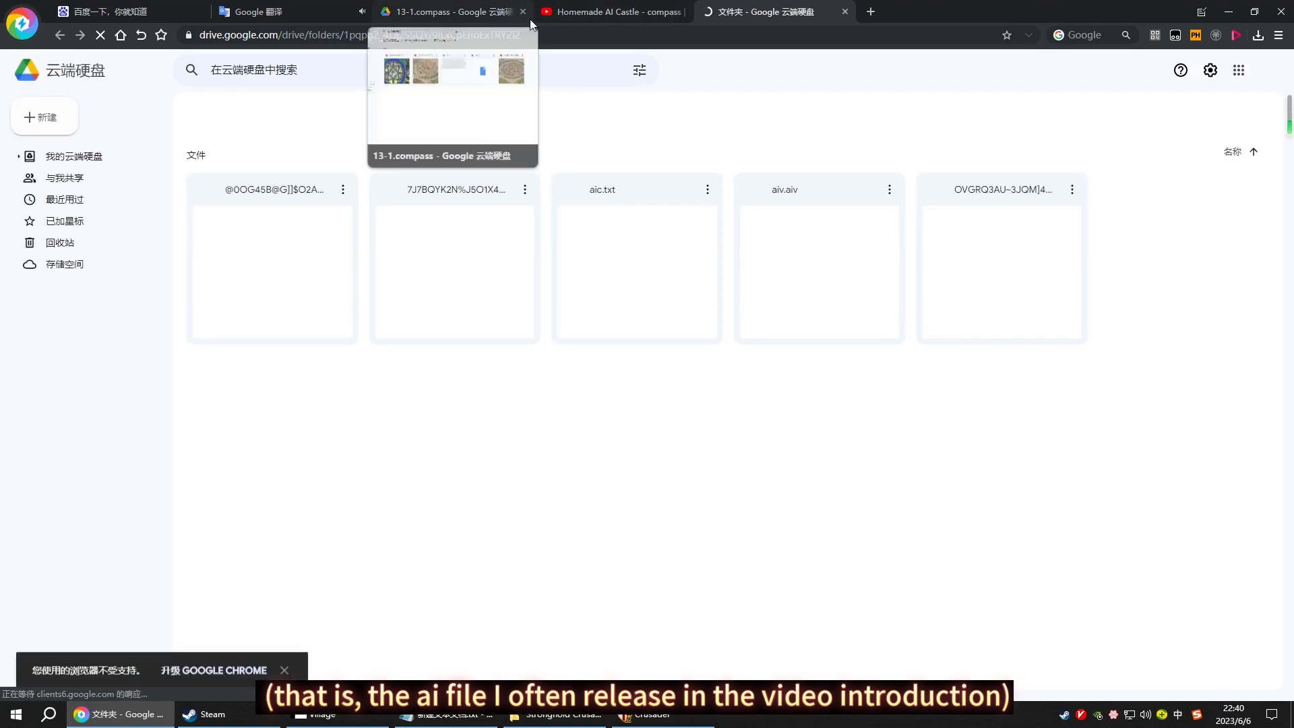
# Close the duplicate 13-1.compass tab and inspect aiv.aiv and the castle screenshots
pyautogui.click(526, 13)
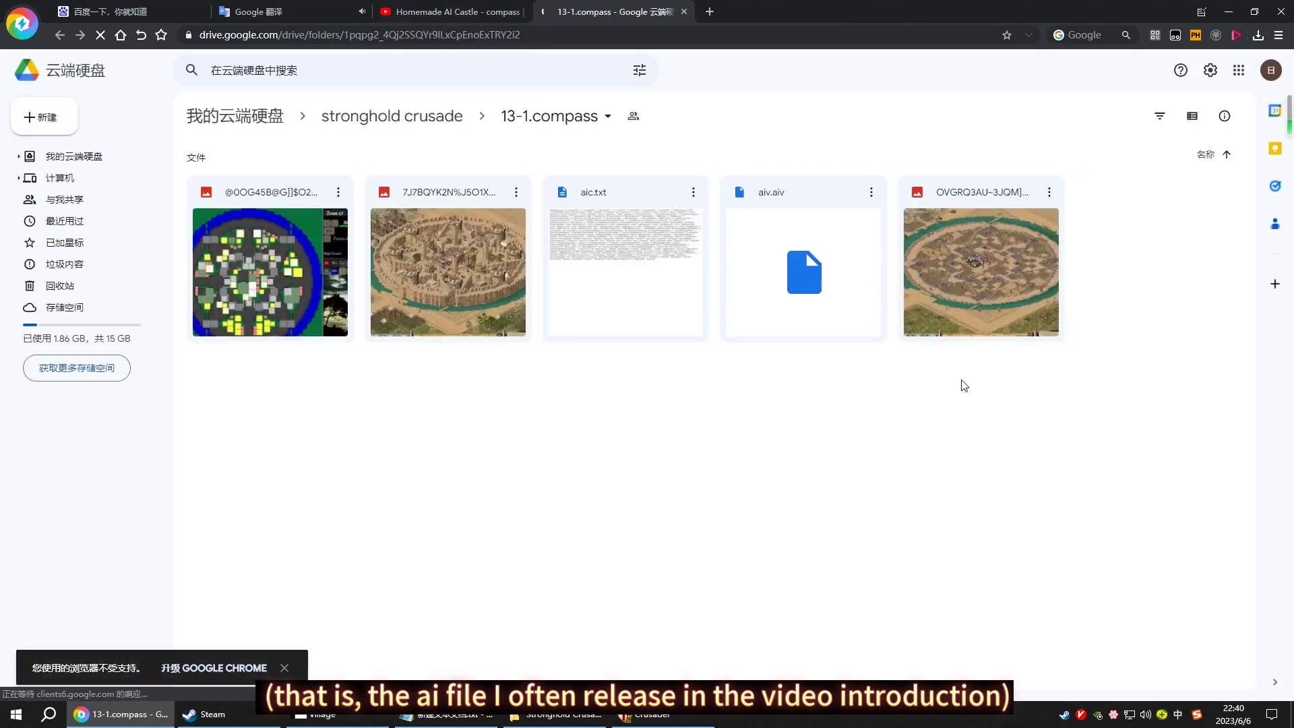
pyautogui.click(762, 200)
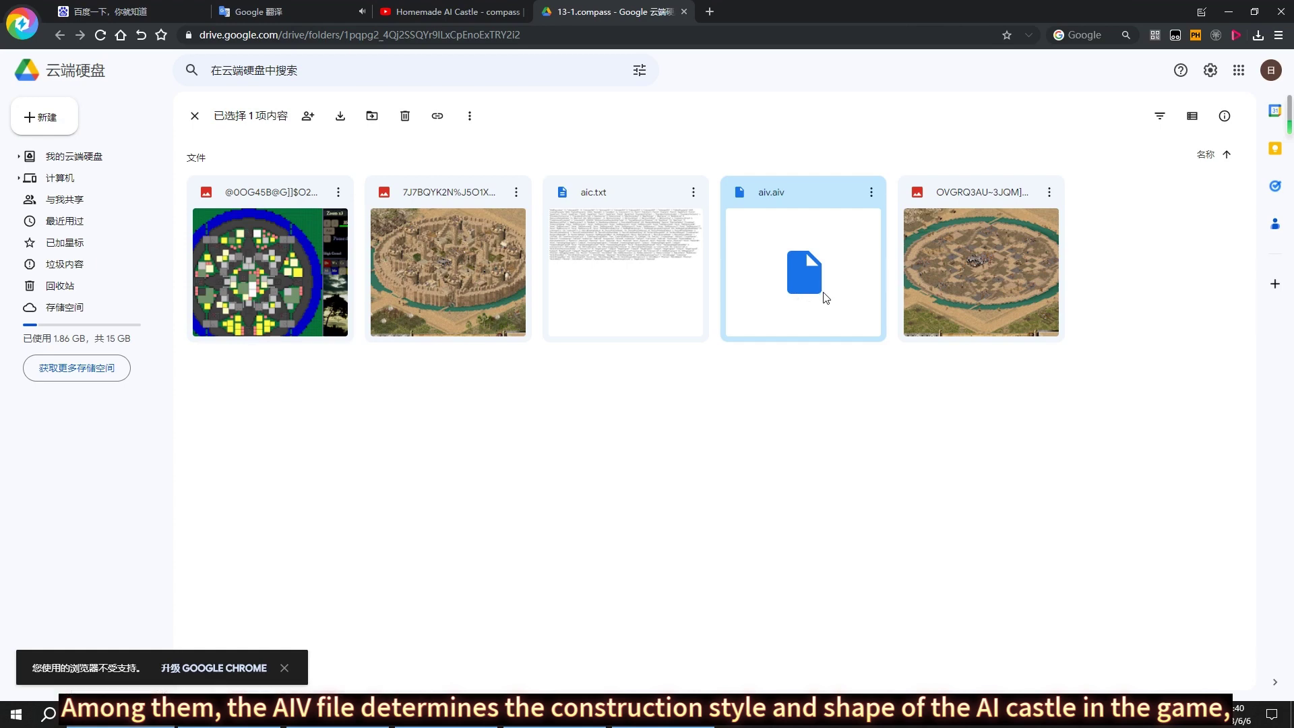
pyautogui.click(969, 271)
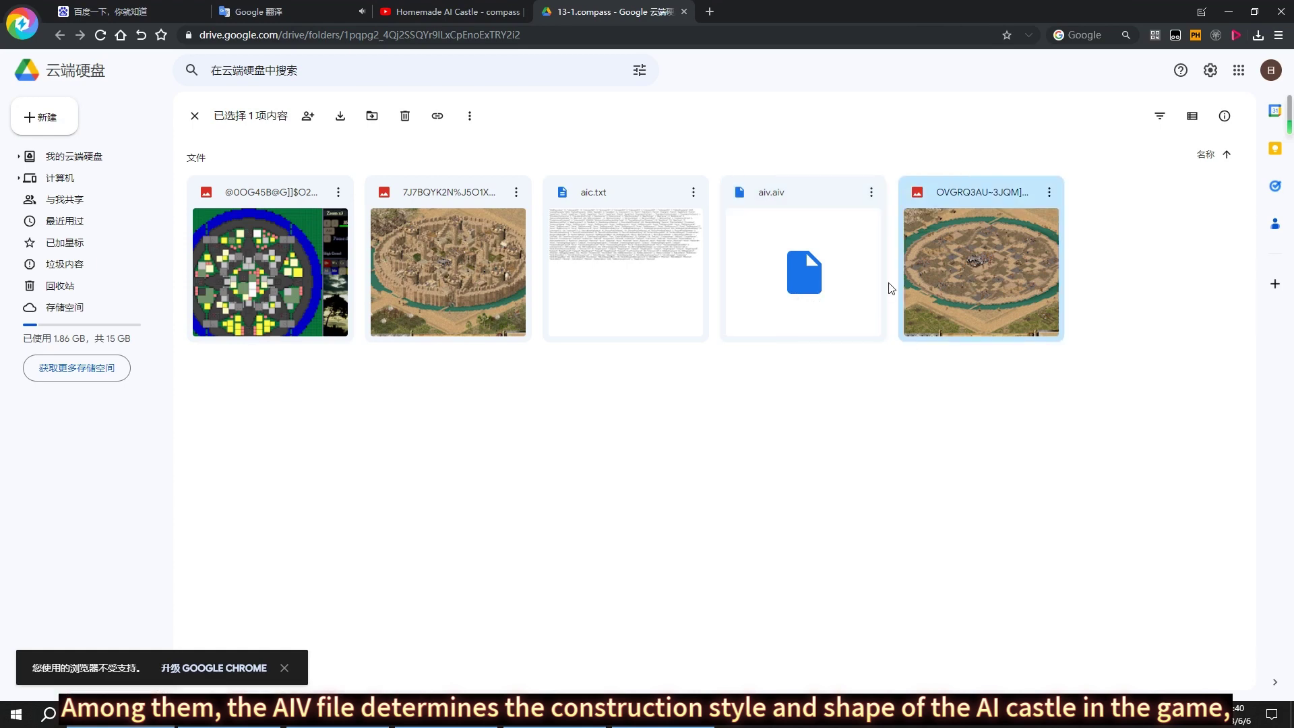
pyautogui.click(474, 284)
pyautogui.click(271, 278)
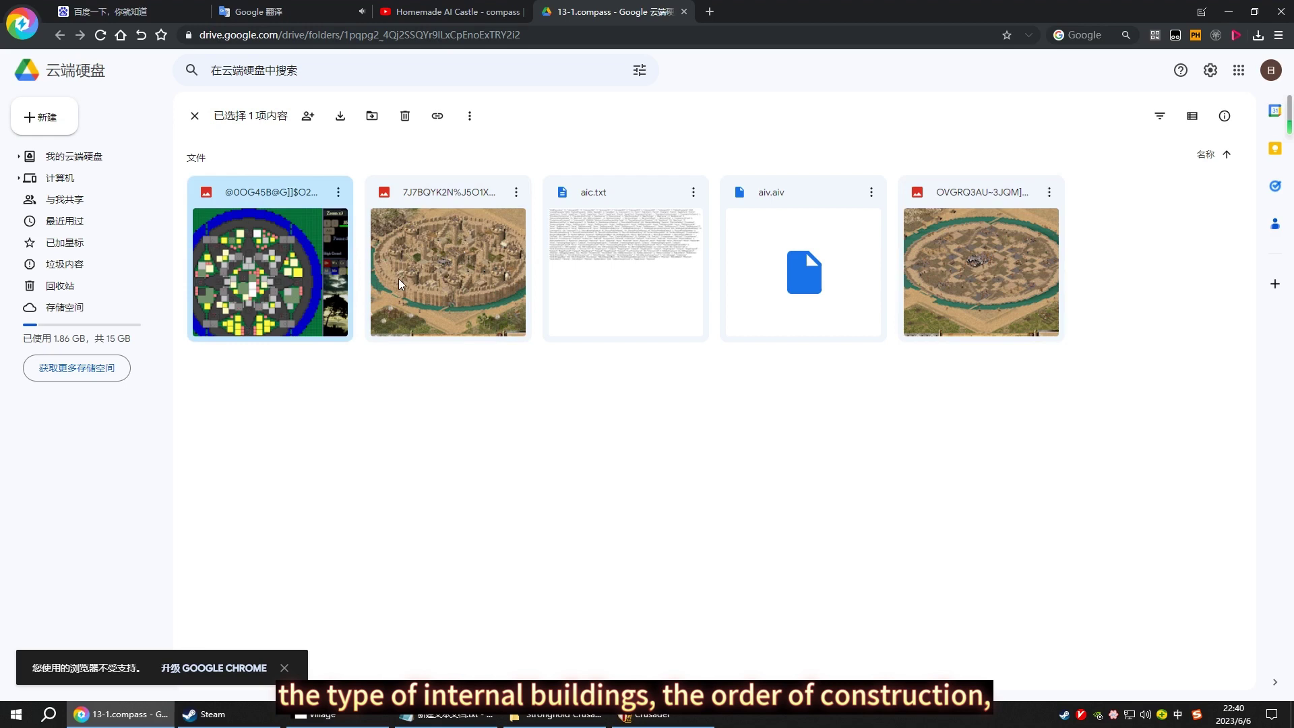
pyautogui.click(804, 265)
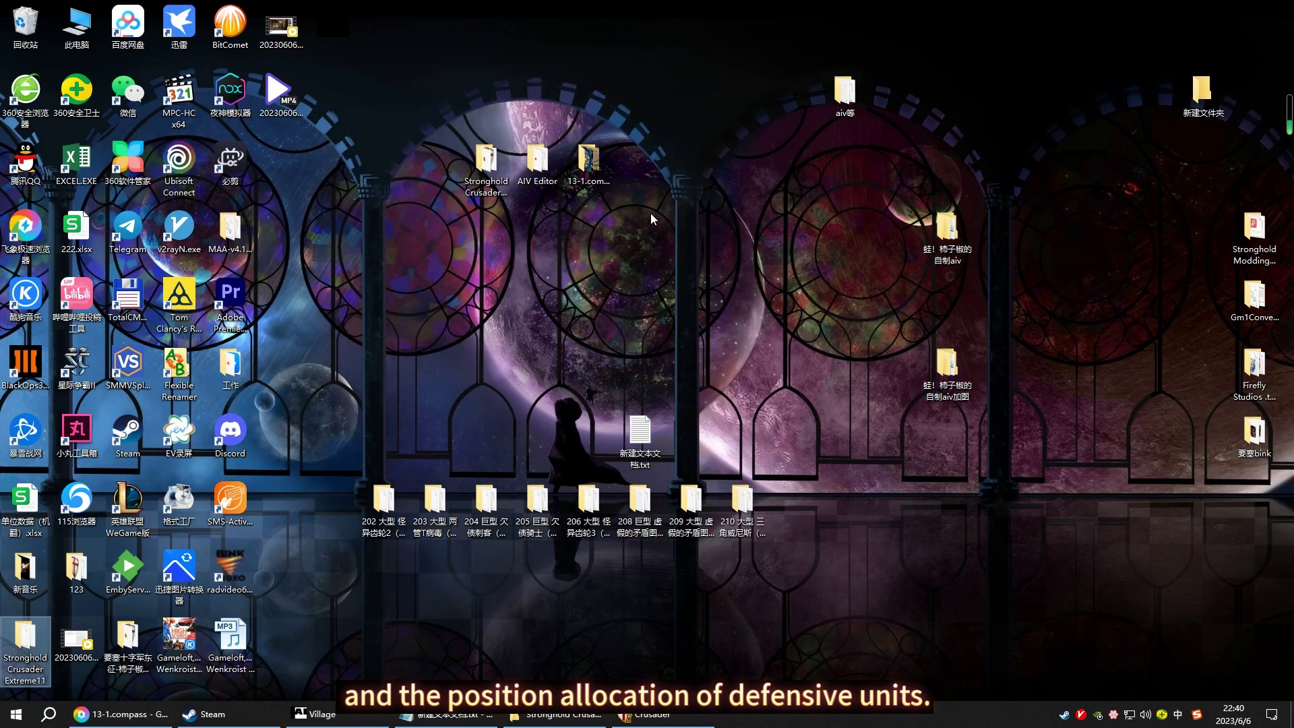
# Open the desktop AIV Editor folder and launch village.exe
pyautogui.click(531, 172)
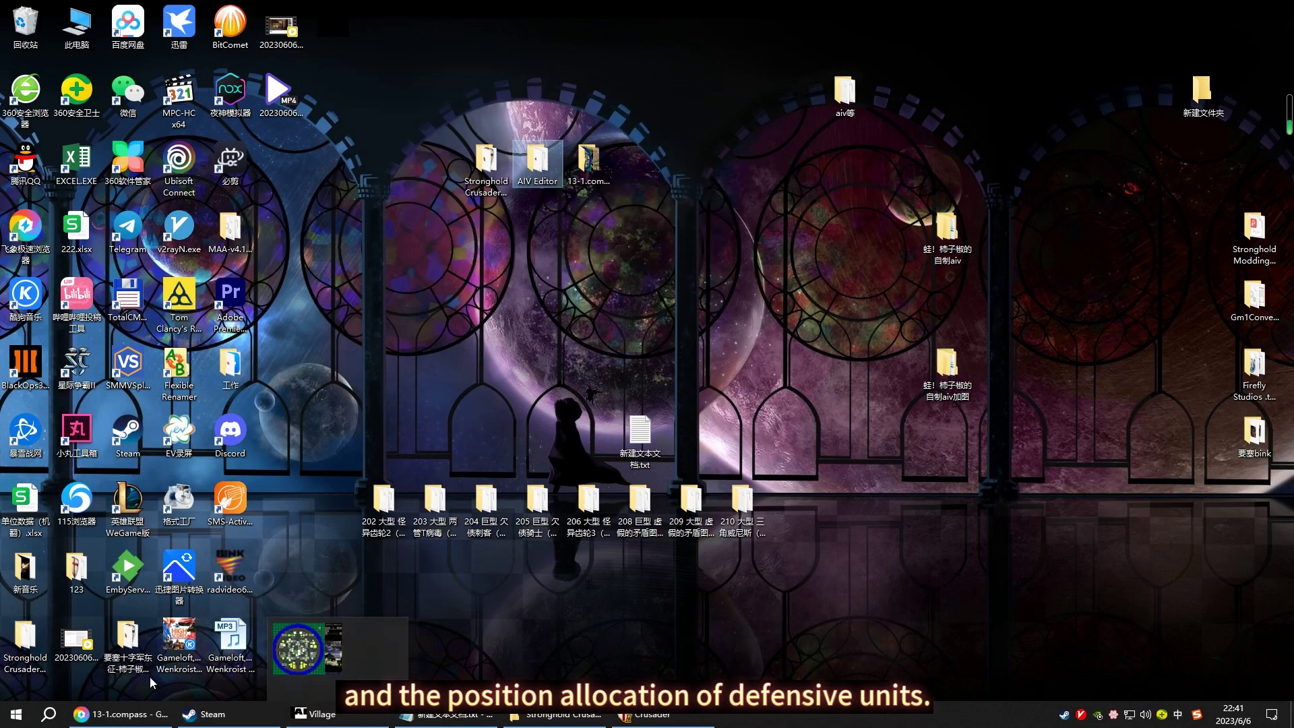
pyautogui.click(541, 135)
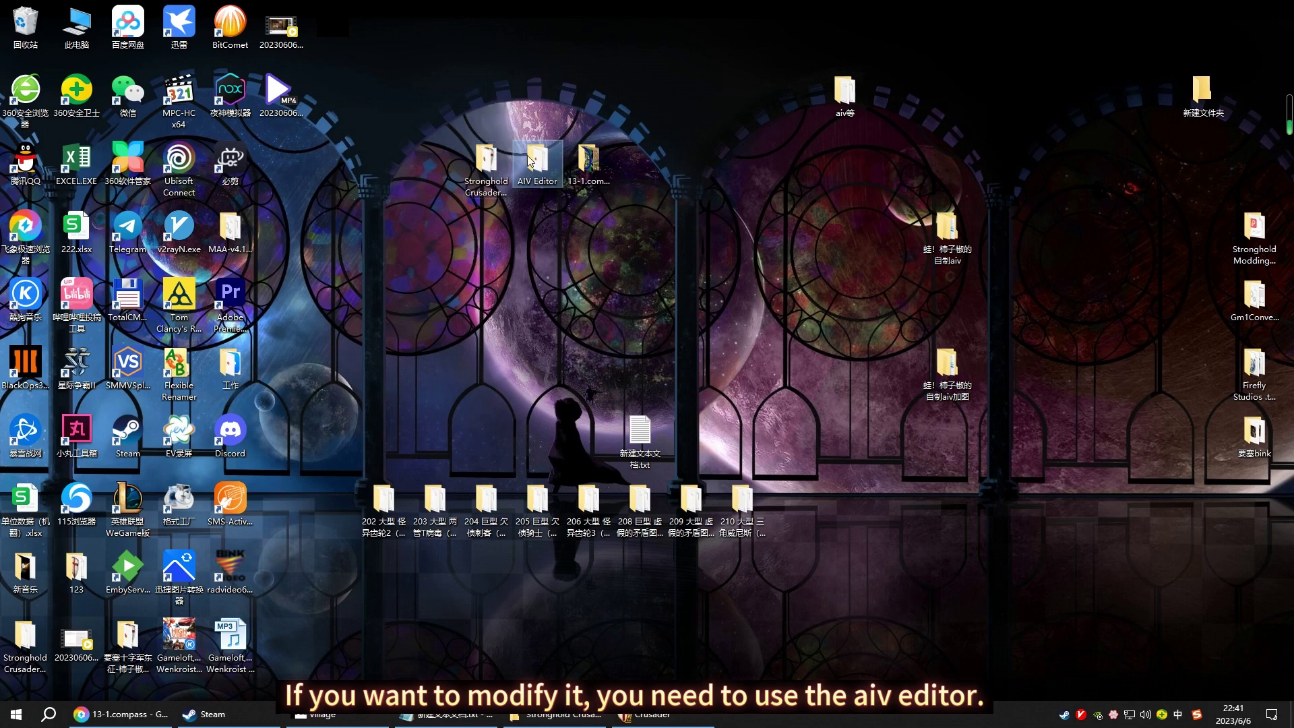
pyautogui.doubleClick(528, 153)
pyautogui.click(594, 370)
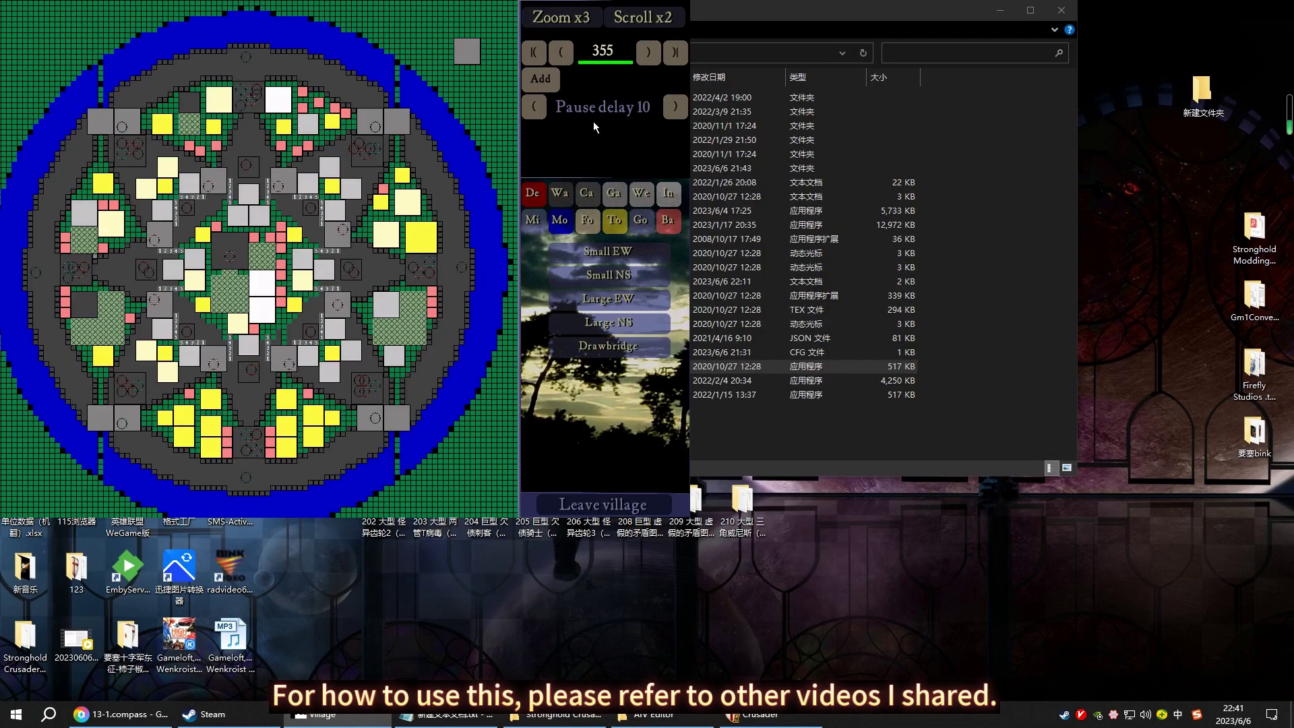
# Place two houses from the Town category on the castle map
pyautogui.click(615, 221)
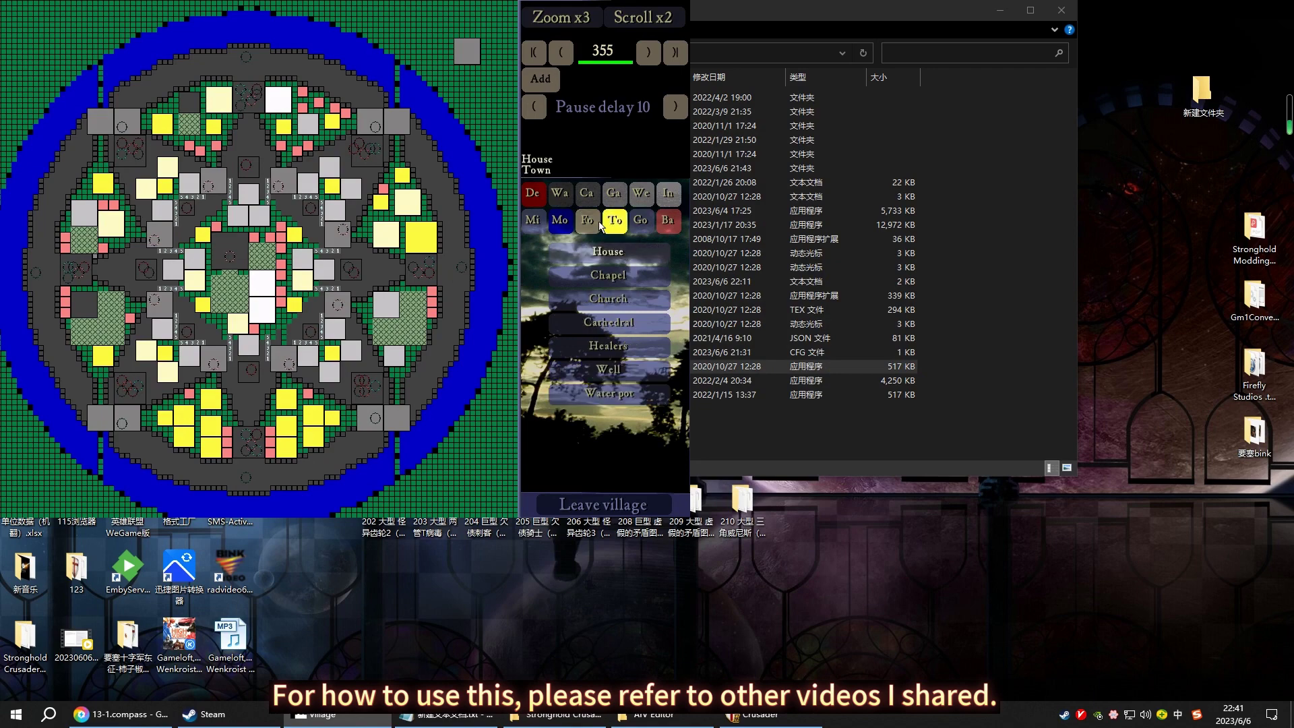
pyautogui.click(477, 89)
pyautogui.click(416, 39)
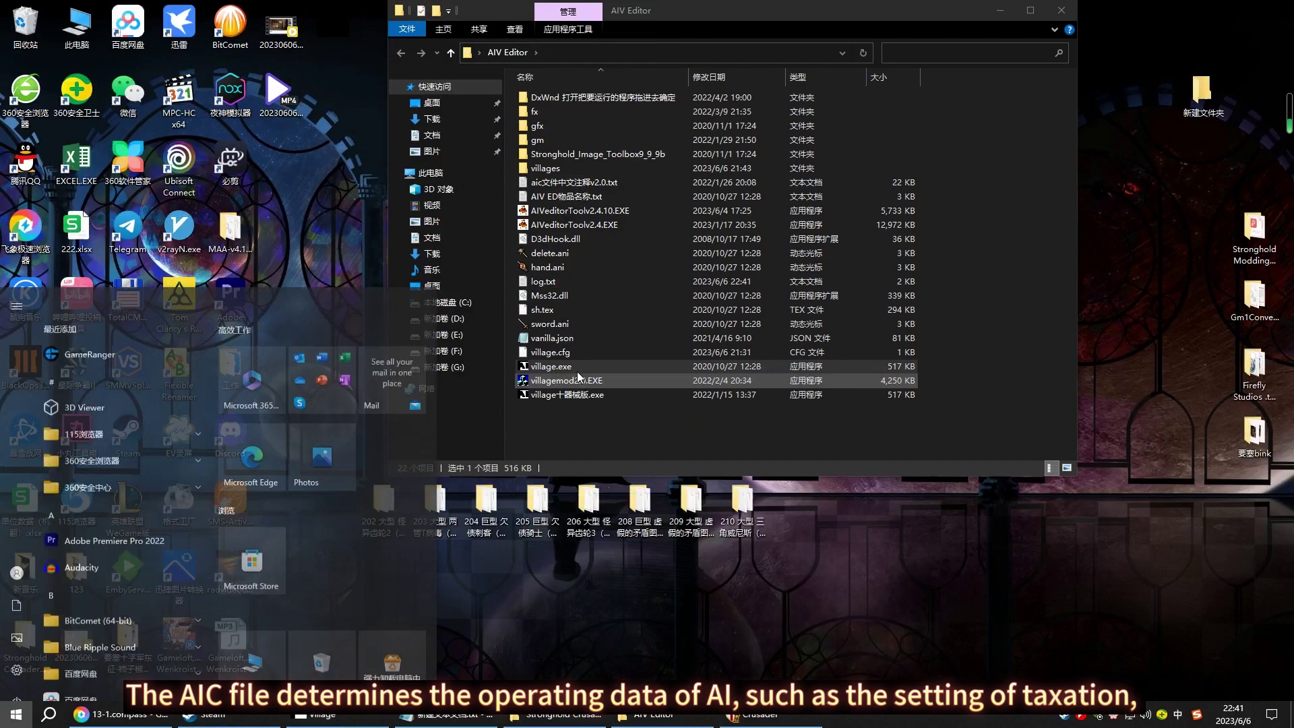
pyautogui.press('super')
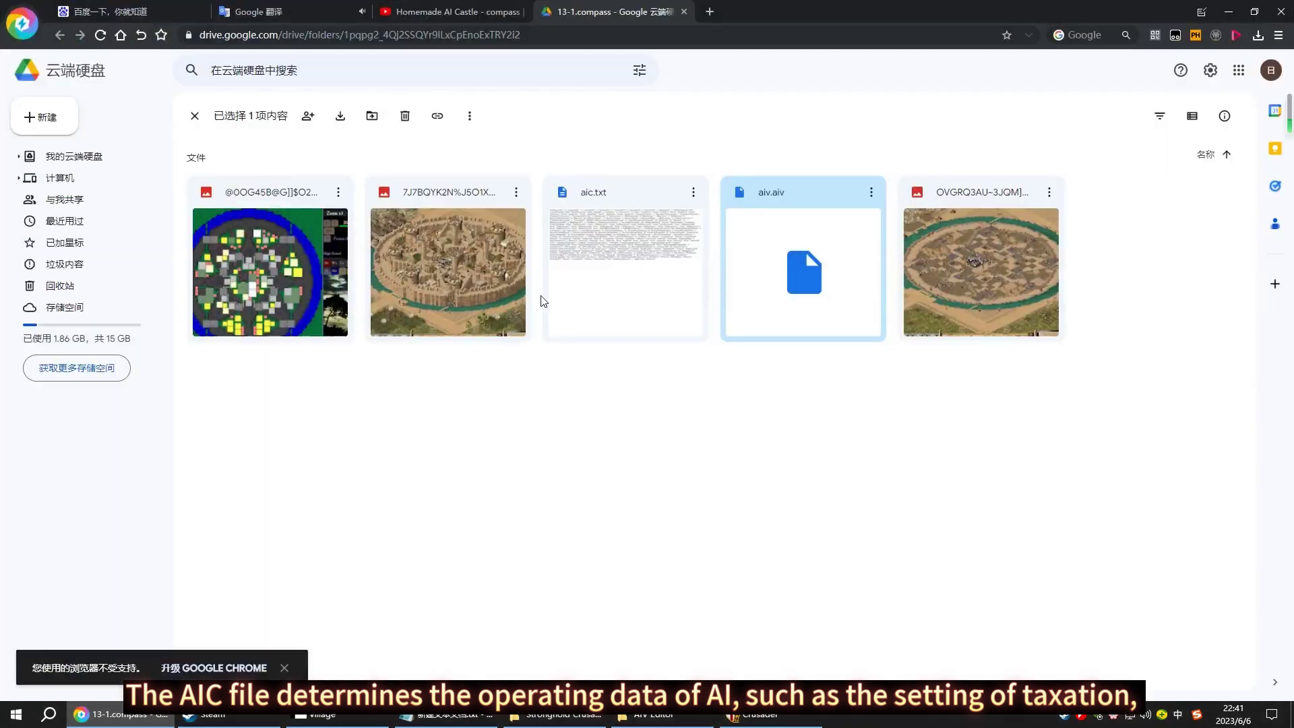
pyautogui.click(619, 275)
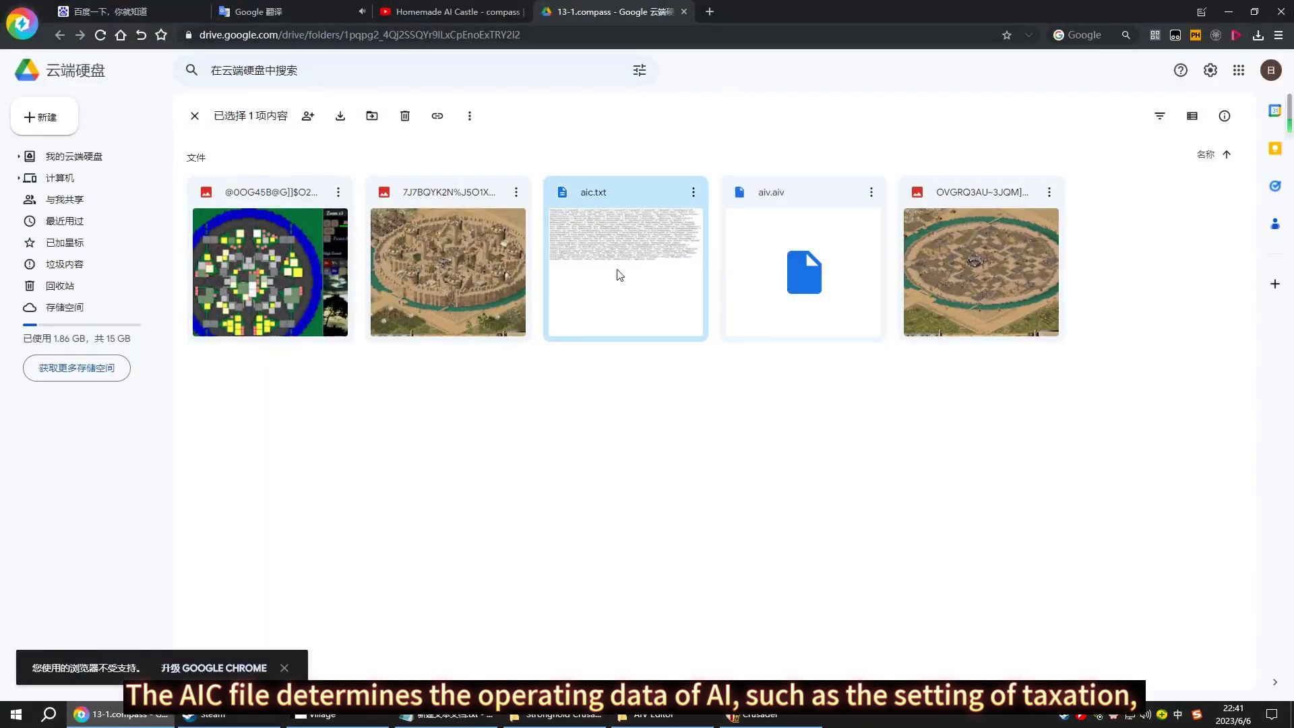
pyautogui.doubleClick(636, 297)
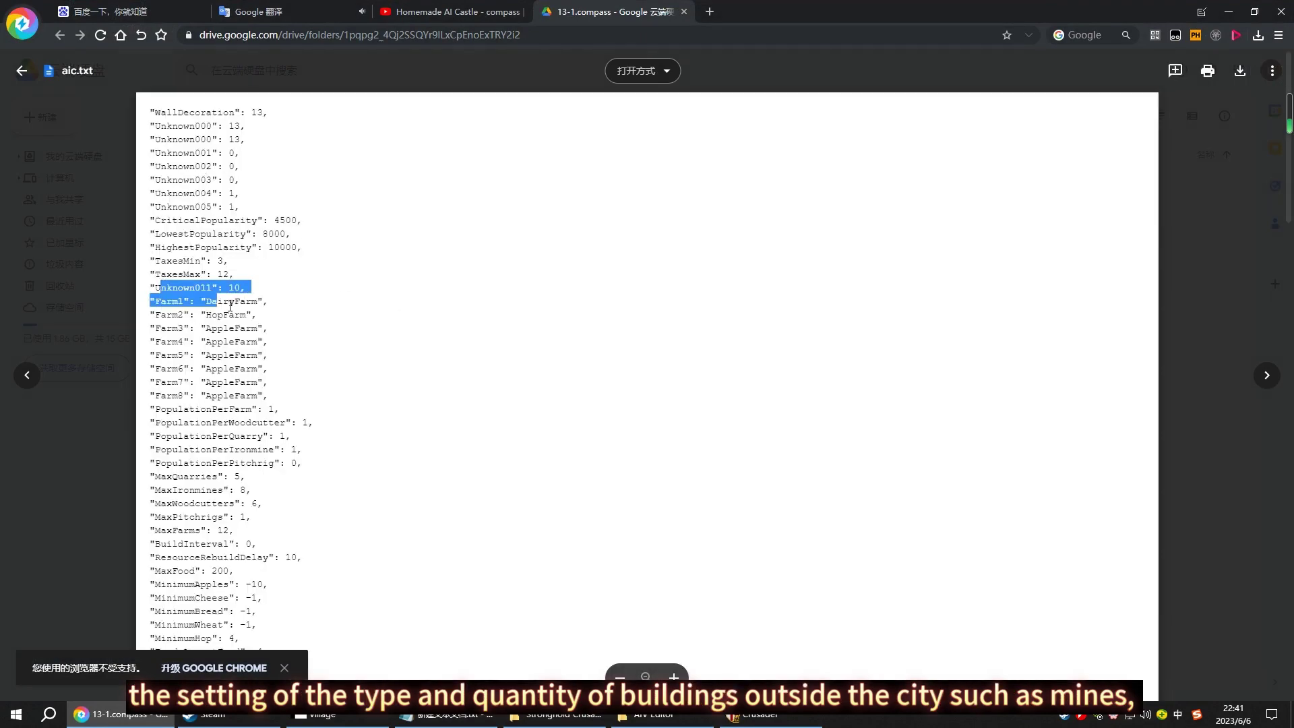
pyautogui.moveTo(149, 261); pyautogui.dragTo(318, 347)
pyautogui.scroll(-2, 303, 344)
pyautogui.moveTo(158, 223); pyautogui.dragTo(334, 284)
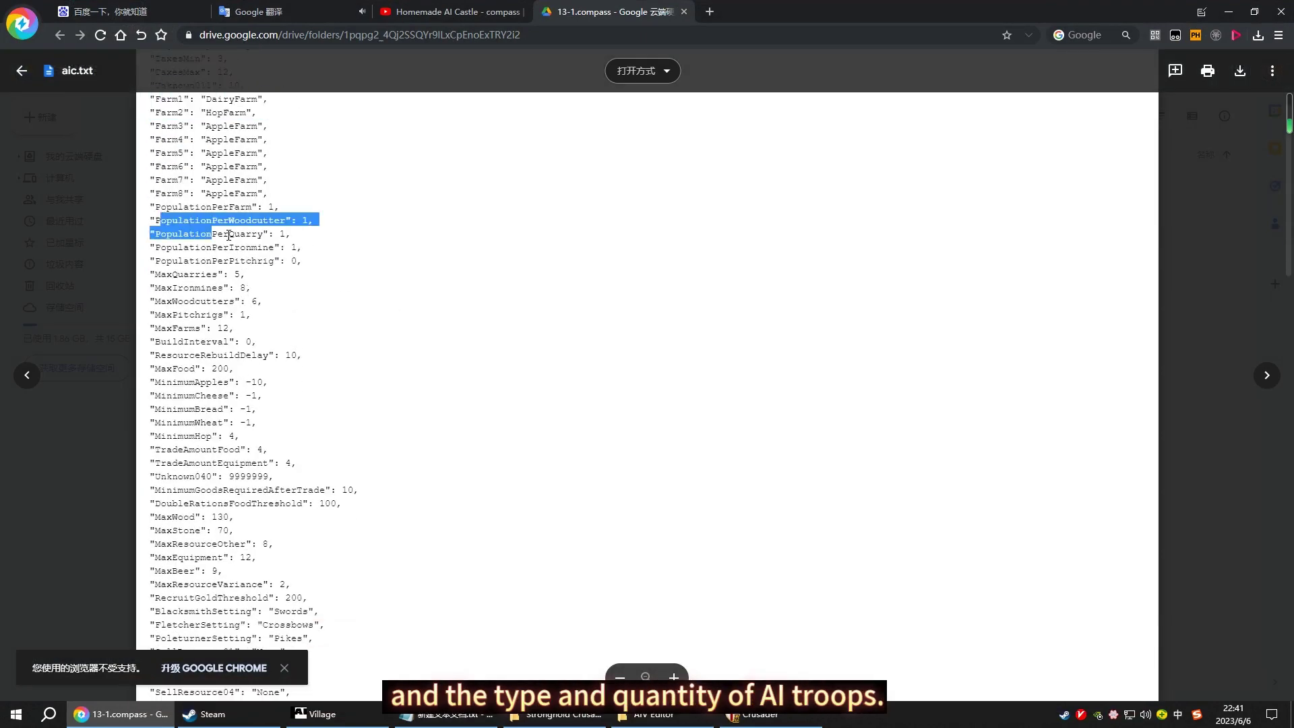
pyautogui.scroll(-2, 314, 271)
pyautogui.scroll(-1, 314, 271)
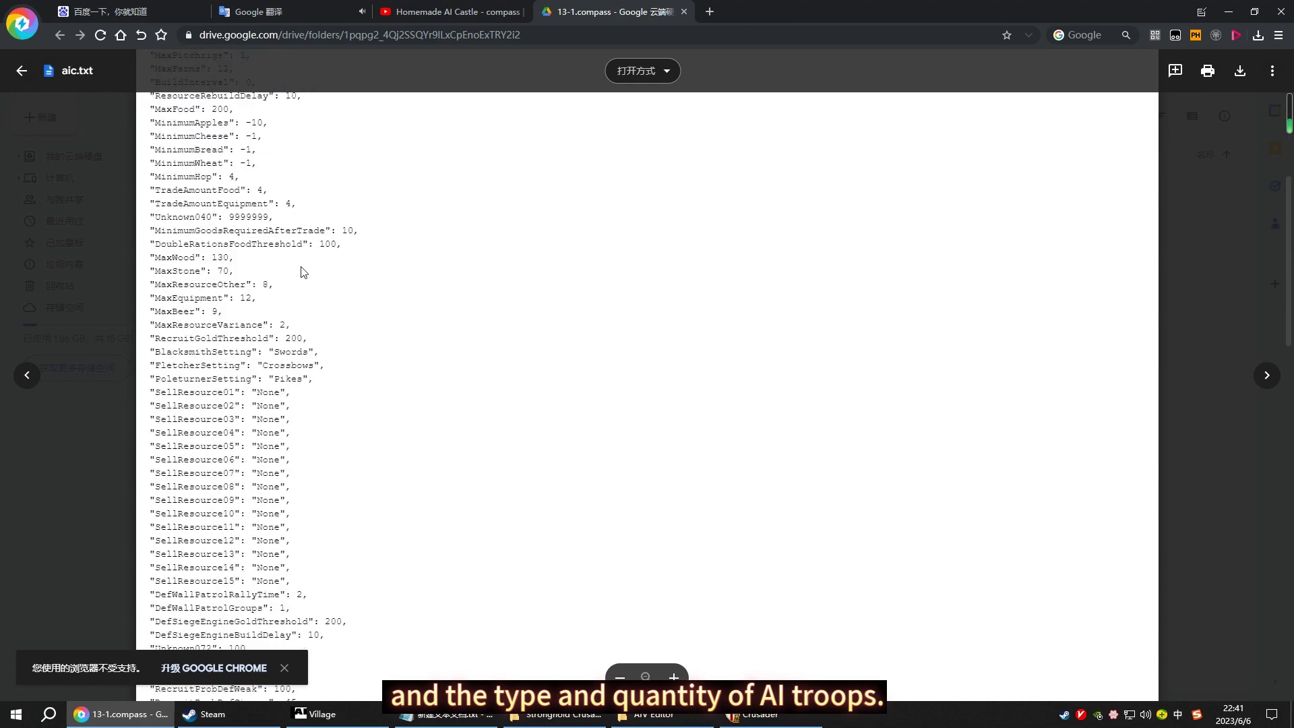
pyautogui.moveTo(154, 221); pyautogui.dragTo(325, 301)
pyautogui.scroll(-3, 321, 293)
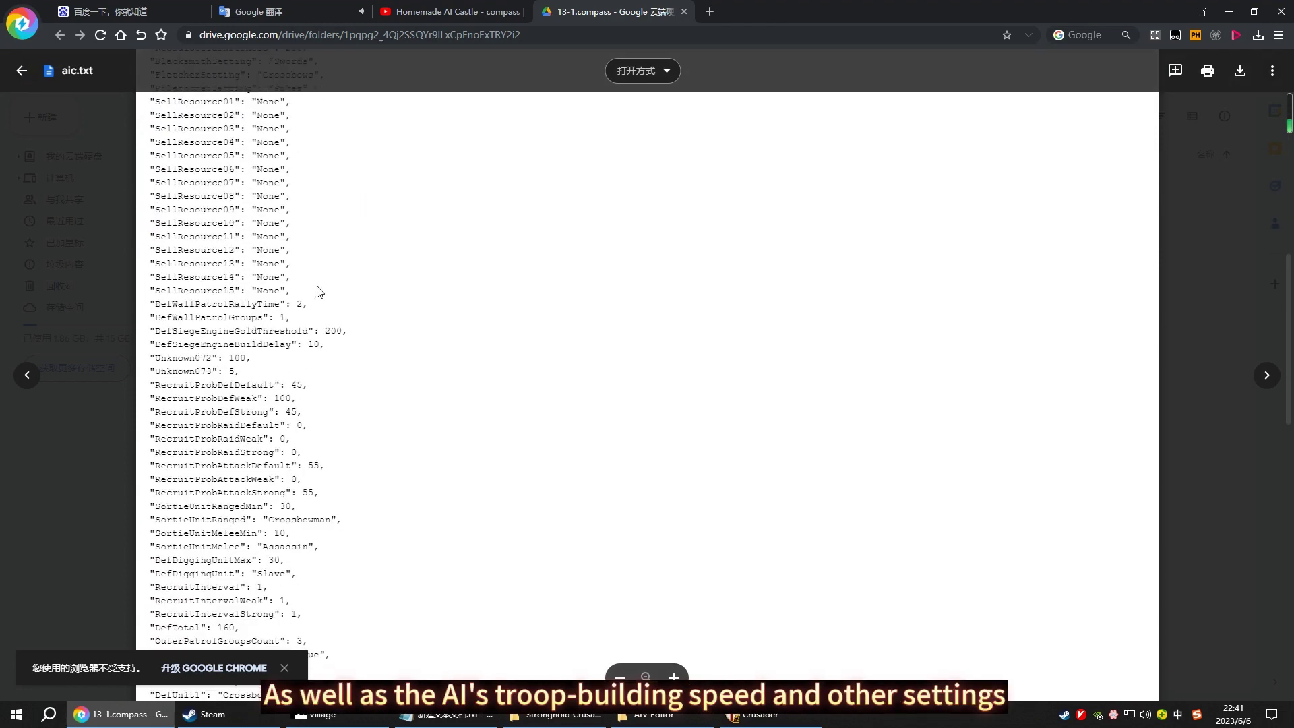
pyautogui.moveTo(159, 428); pyautogui.dragTo(326, 516)
pyautogui.scroll(-4, 371, 442)
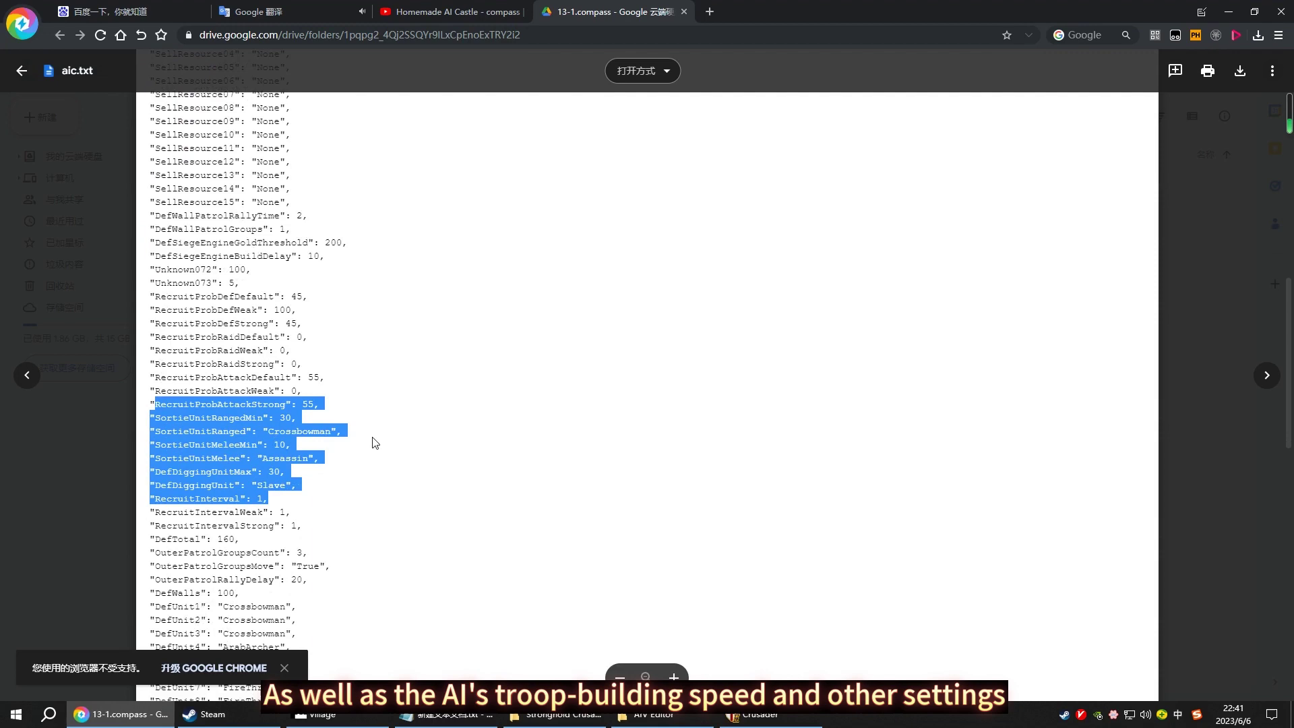
pyautogui.moveTo(154, 221); pyautogui.dragTo(265, 301)
pyautogui.scroll(-1, 250, 289)
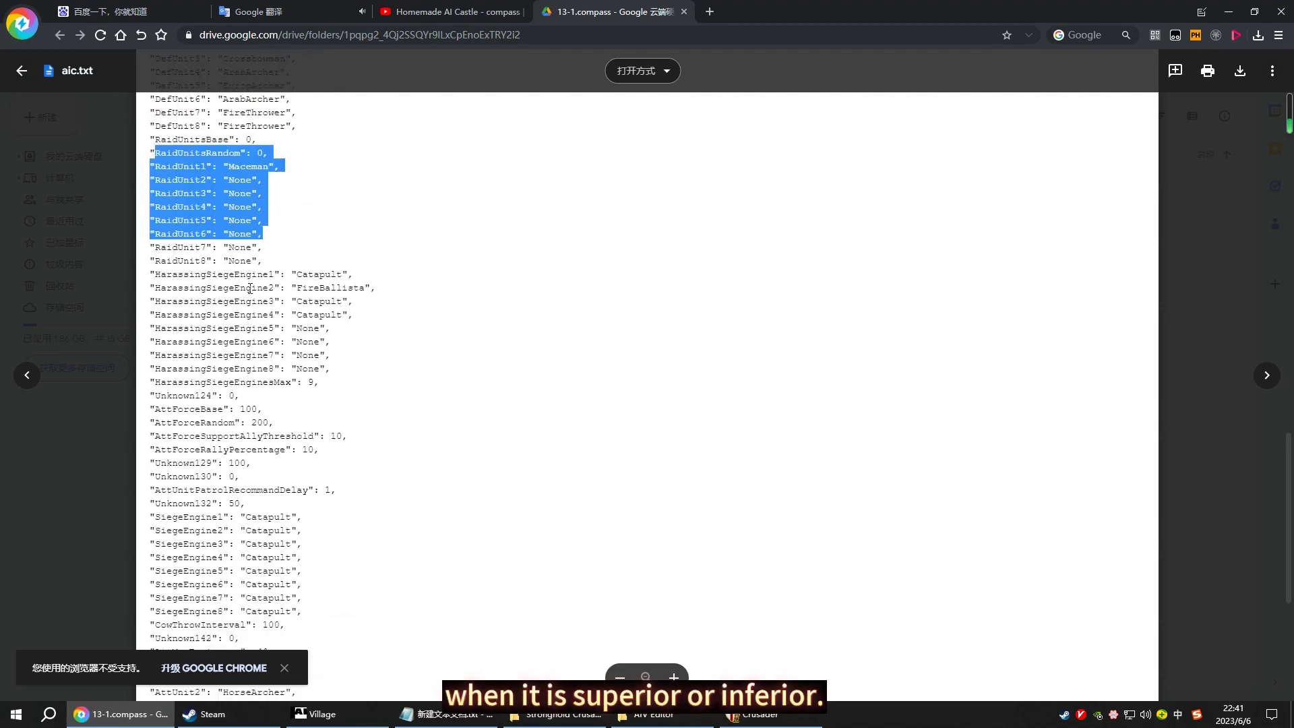
pyautogui.scroll(-1, 200, 271)
pyautogui.moveTo(152, 268); pyautogui.dragTo(304, 477)
pyautogui.scroll(-2, 303, 366)
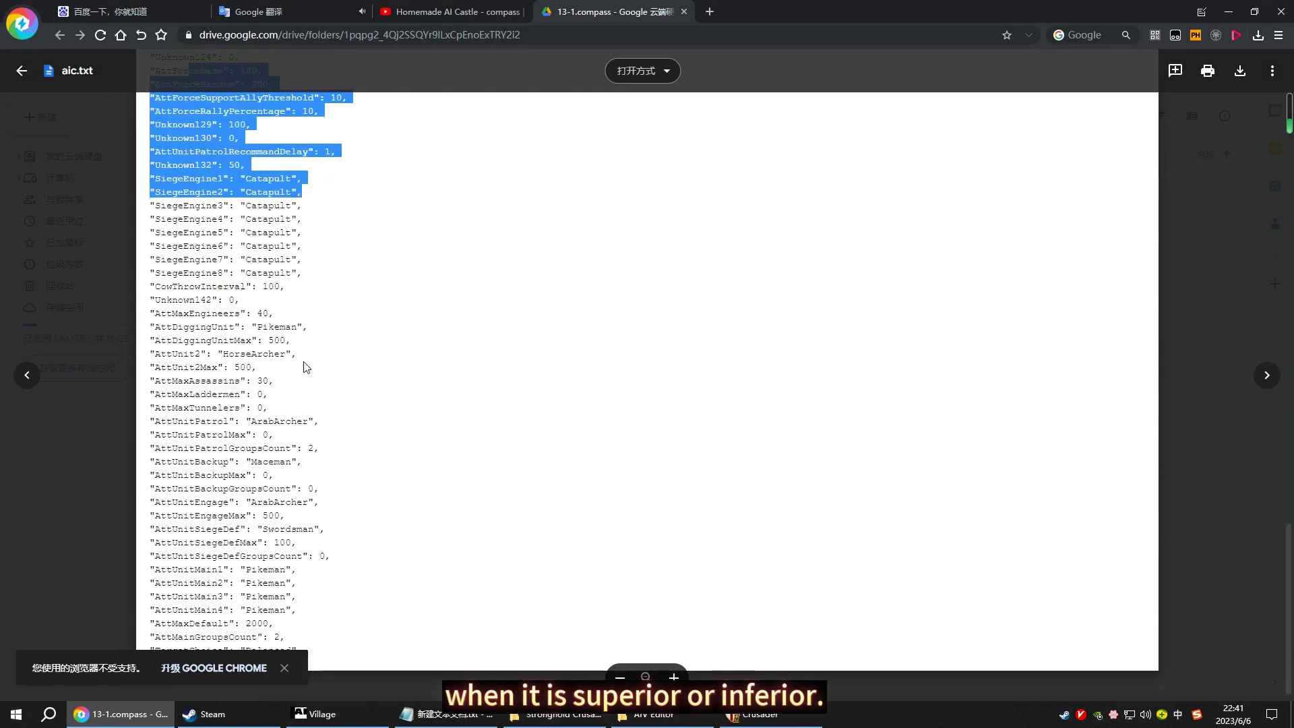
pyautogui.moveTo(205, 315); pyautogui.dragTo(319, 435)
pyautogui.click(1190, 206)
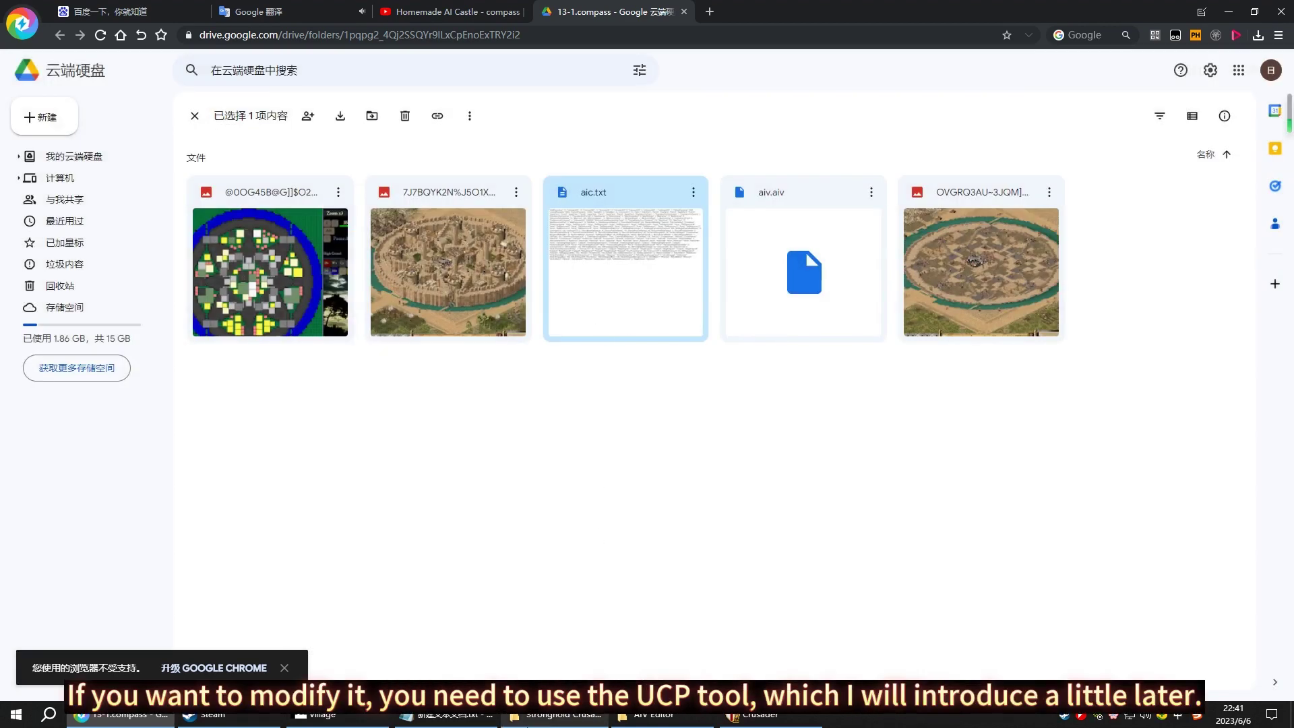
# Switch to the Stronghold Crusader Extreme folder and select UnofficialCrusaderPatch_2.15b without renaming it
pyautogui.hotkey('alt', 'Tab')
pyautogui.scroll(5, 632, 334)
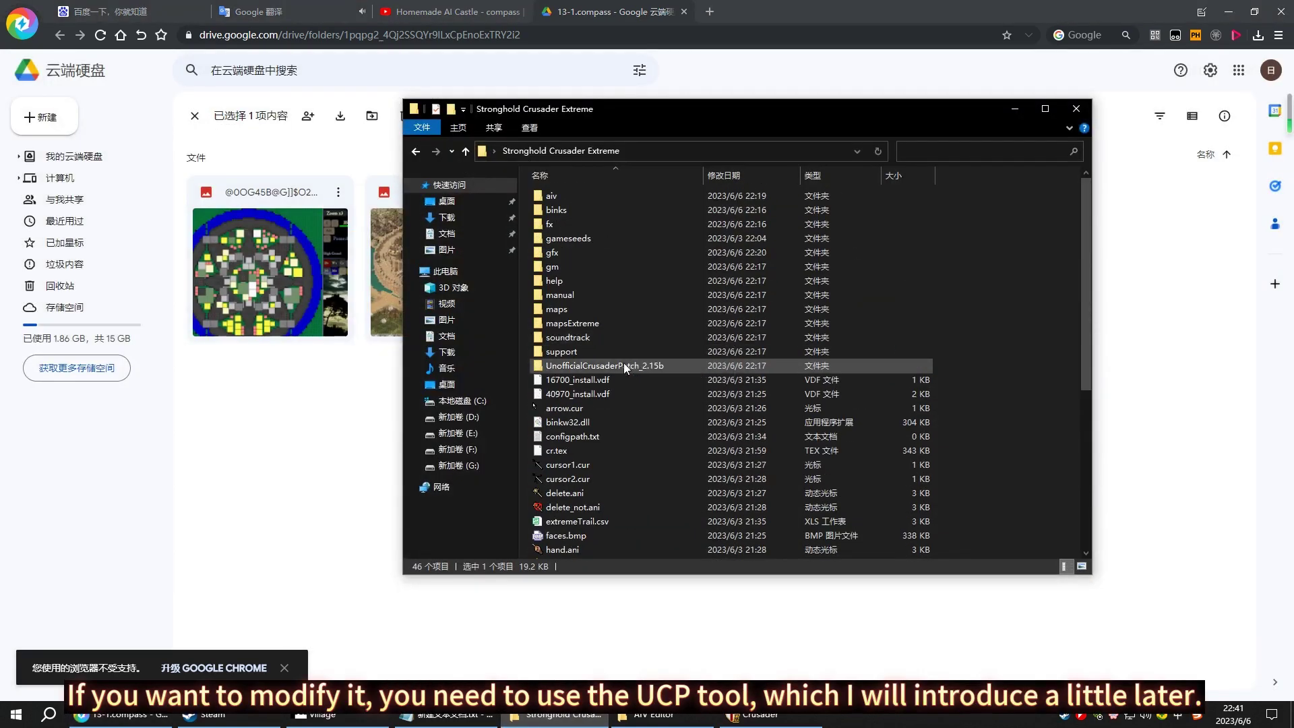
pyautogui.click(624, 363)
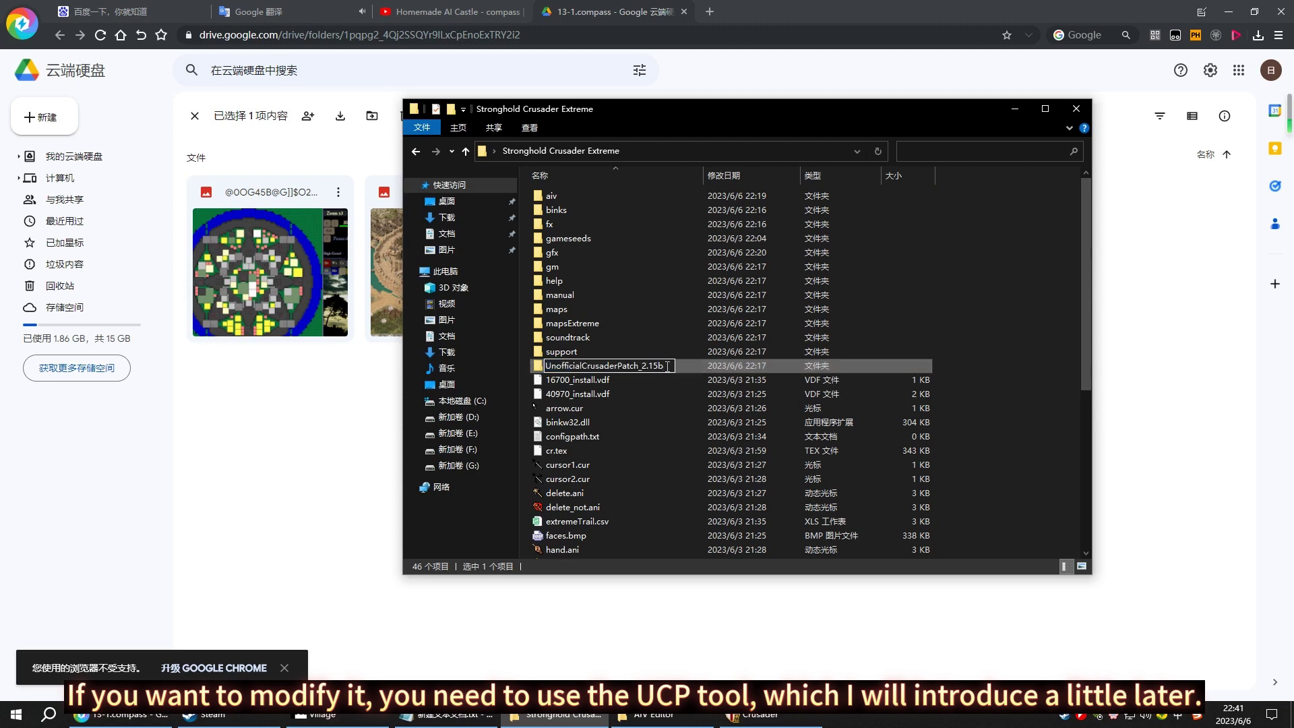
pyautogui.click(673, 295)
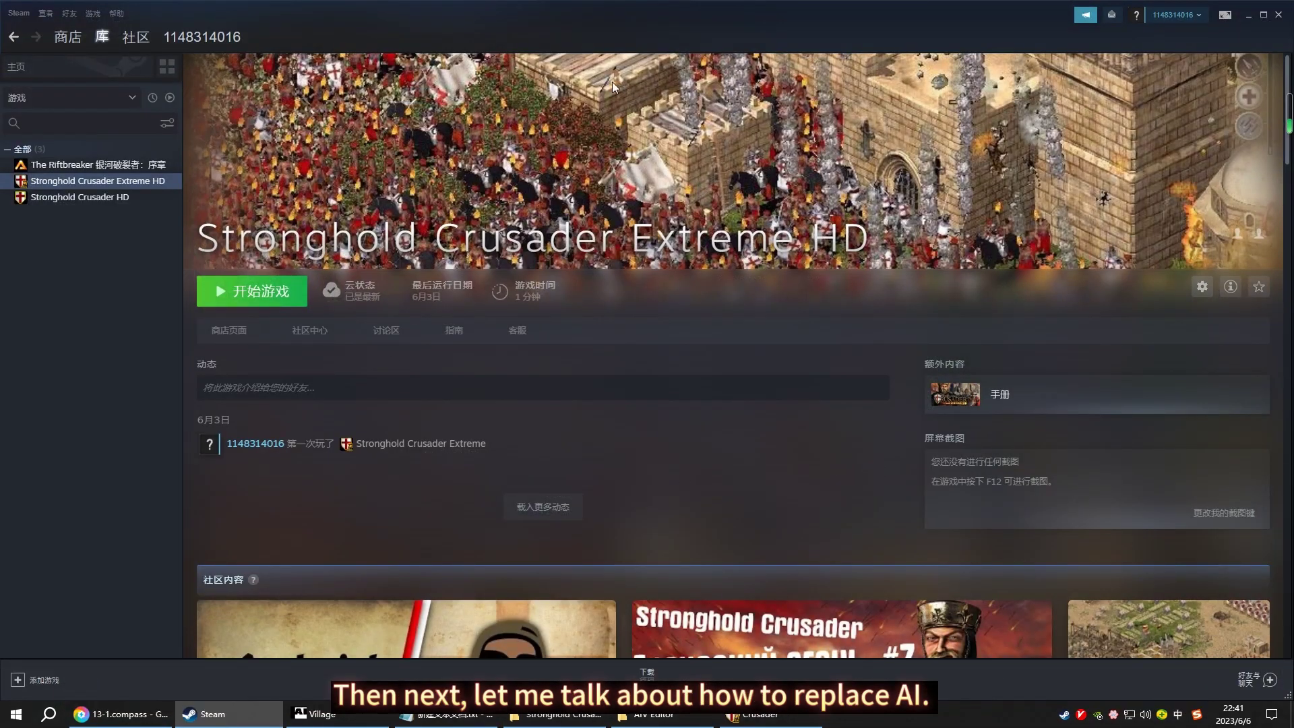
# Confirm English as Stronghold Crusader Extreme HD's language in its Steam properties
pyautogui.click(1203, 288)
pyautogui.moveTo(1228, 345)
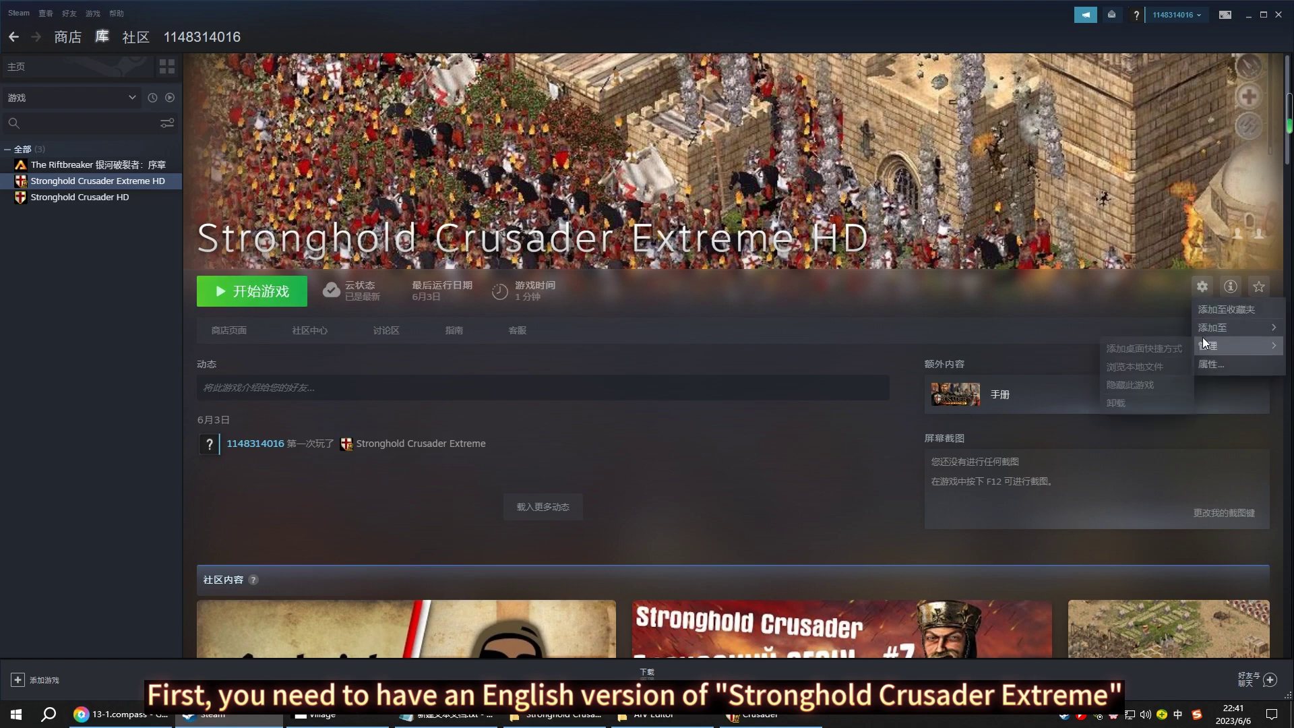
pyautogui.click(1207, 365)
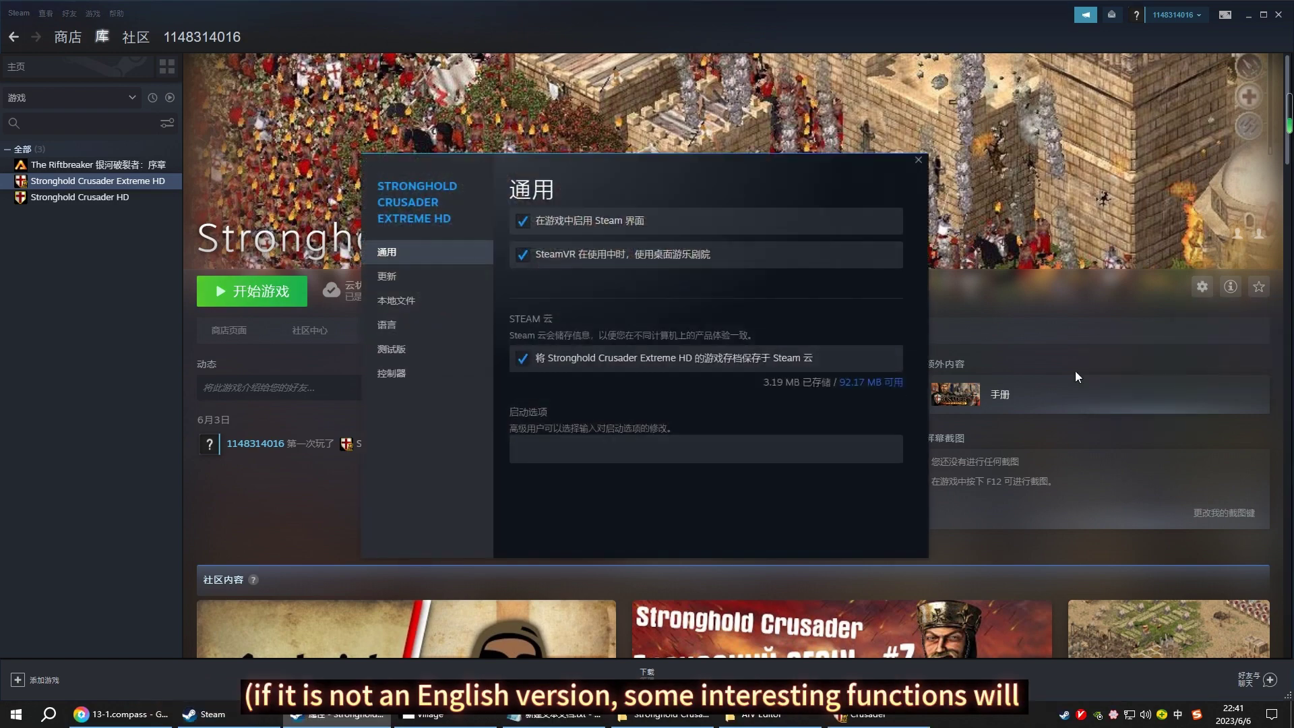
pyautogui.click(408, 328)
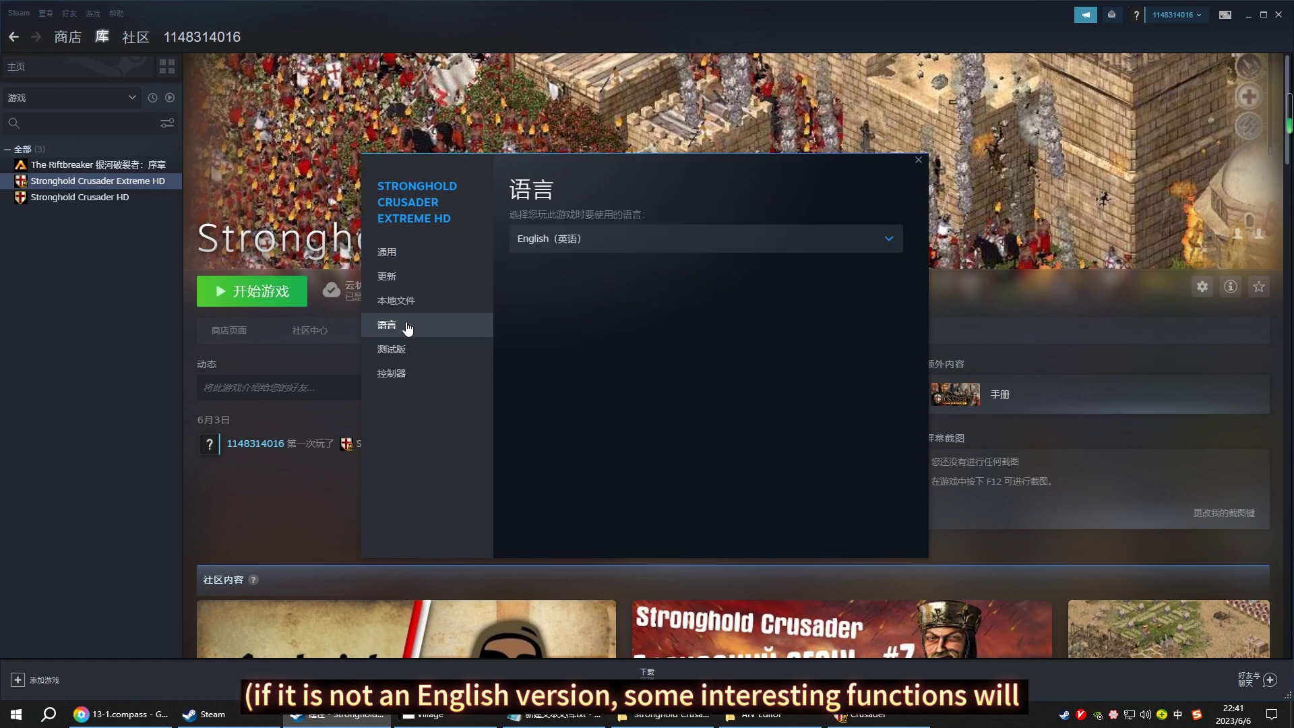
pyautogui.click(668, 248)
pyautogui.click(619, 403)
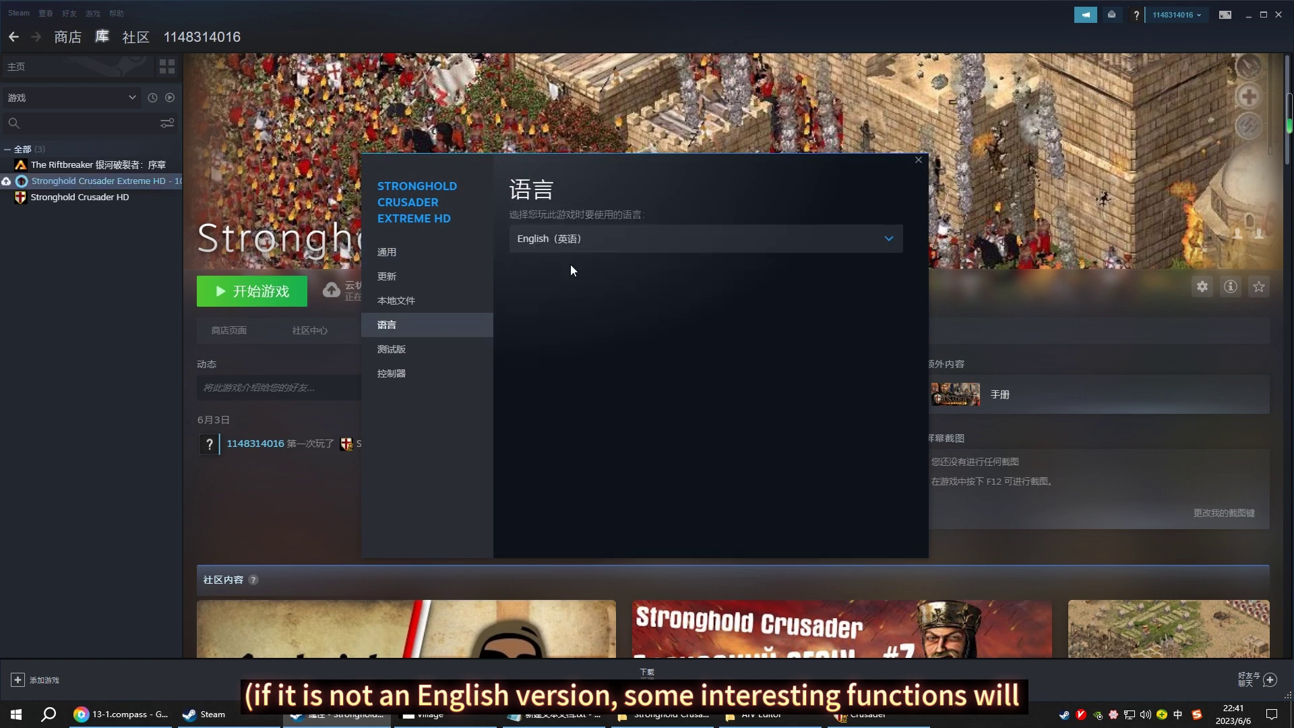
pyautogui.click(919, 159)
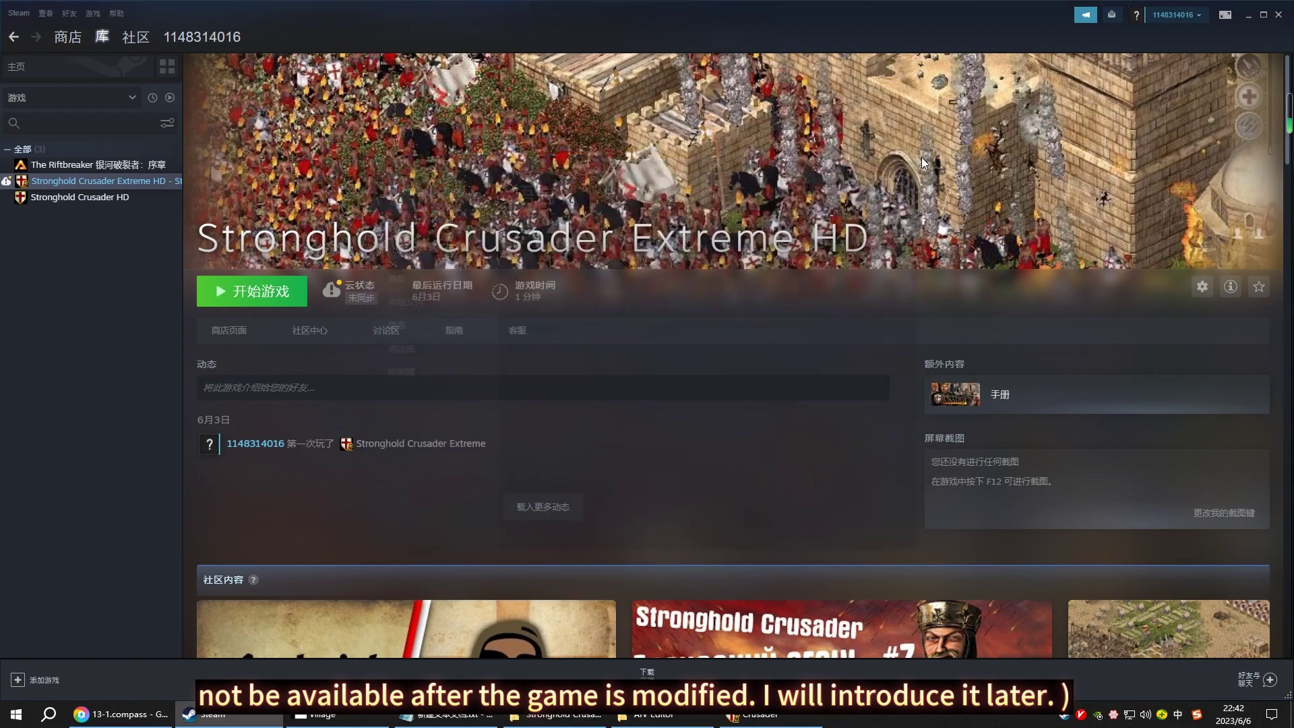
# Select Stronghold Crusader Extreme HD in the library and bring up its context menu
pyautogui.click(56, 199)
pyautogui.click(60, 181)
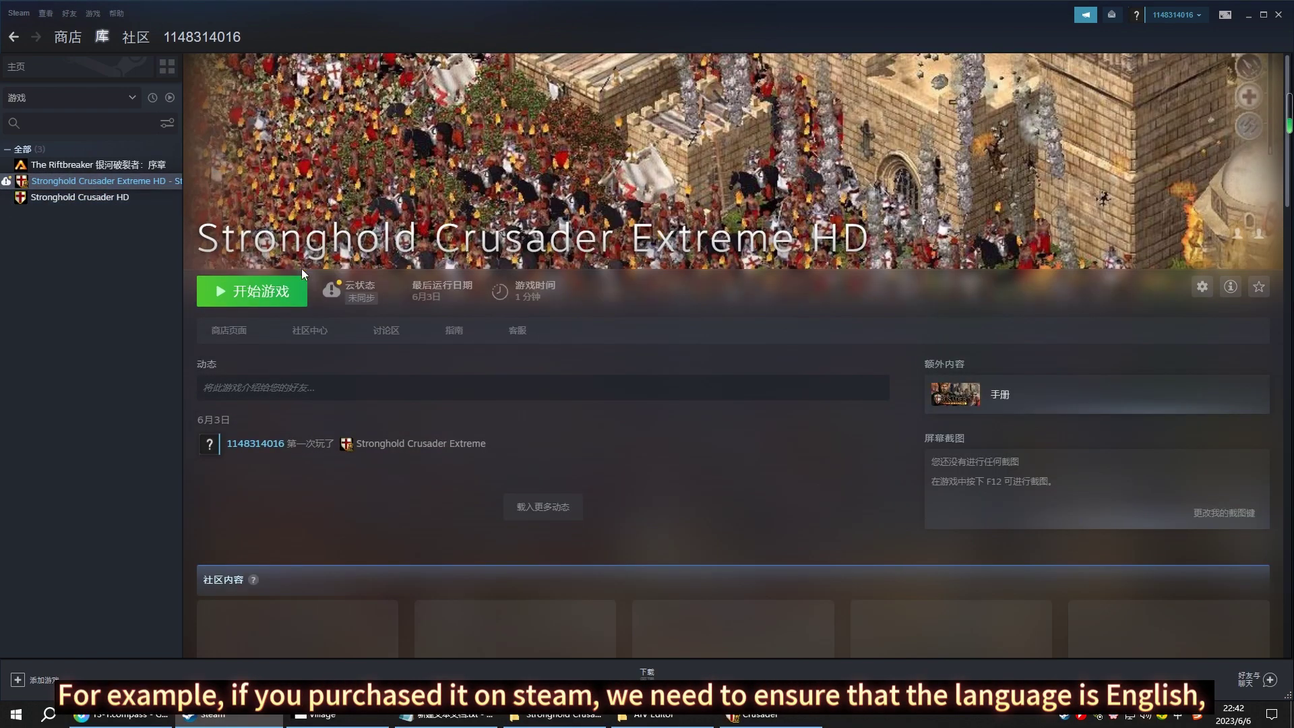
pyautogui.rightClick(134, 182)
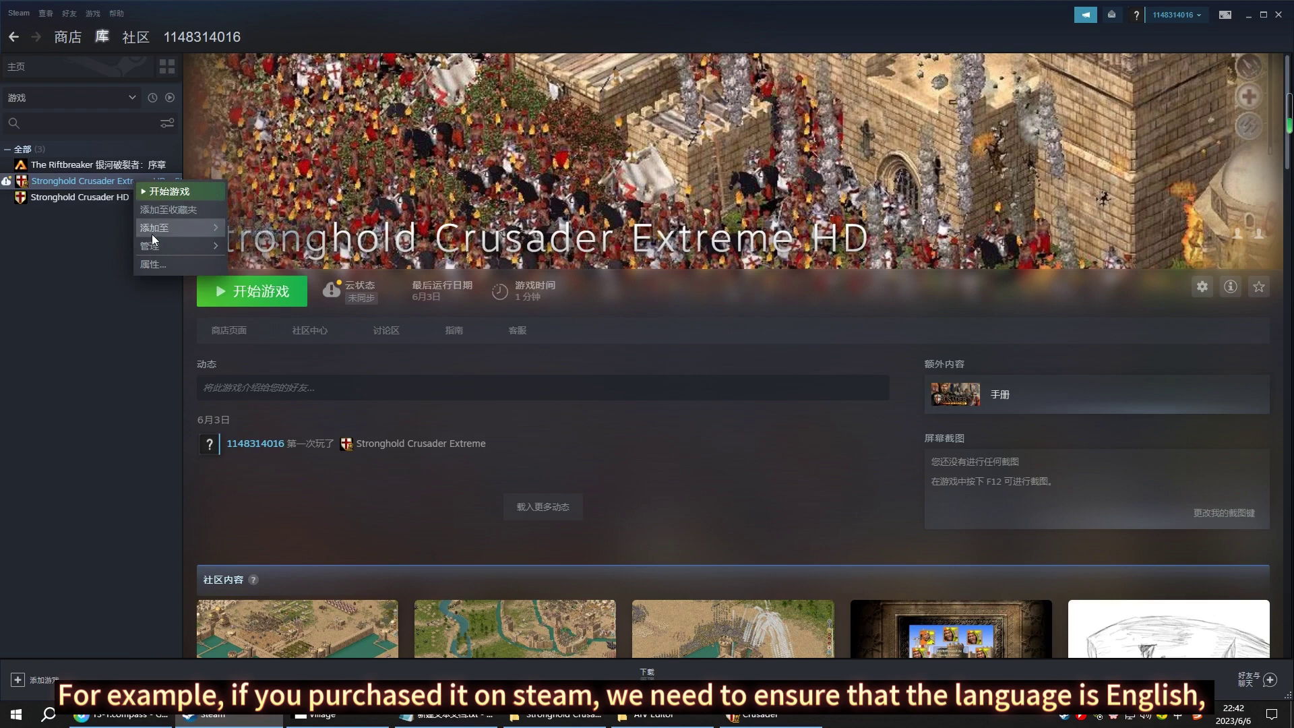
pyautogui.moveTo(172, 246)
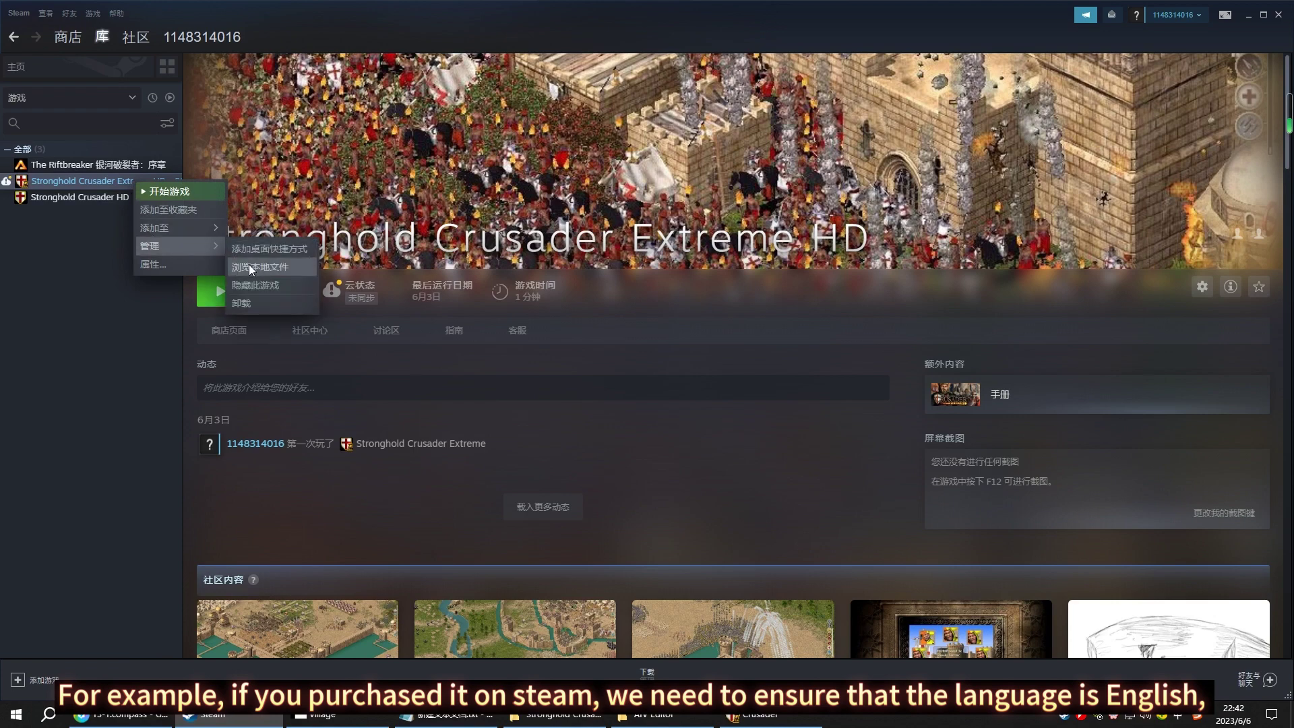
# Browse the game's Steam local files, go up to common, and maximize the window
pyautogui.click(249, 267)
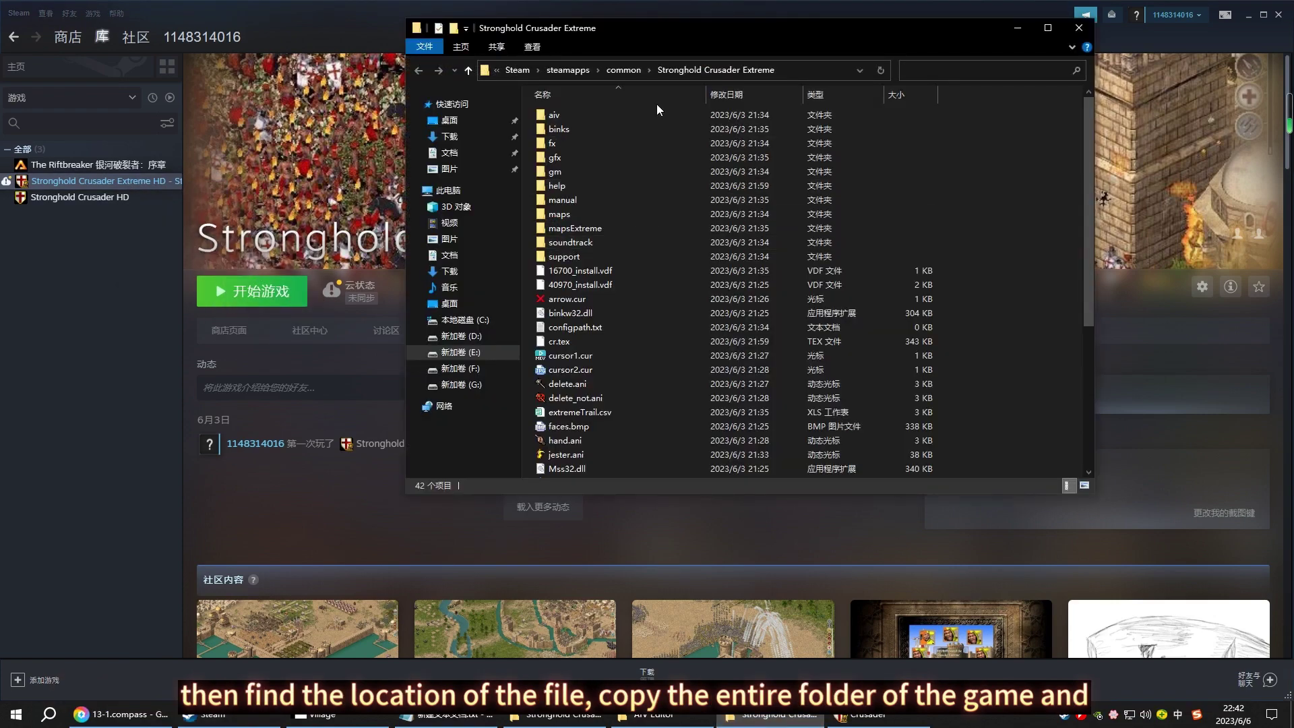
pyautogui.moveTo(648, 49); pyautogui.dragTo(559, 209)
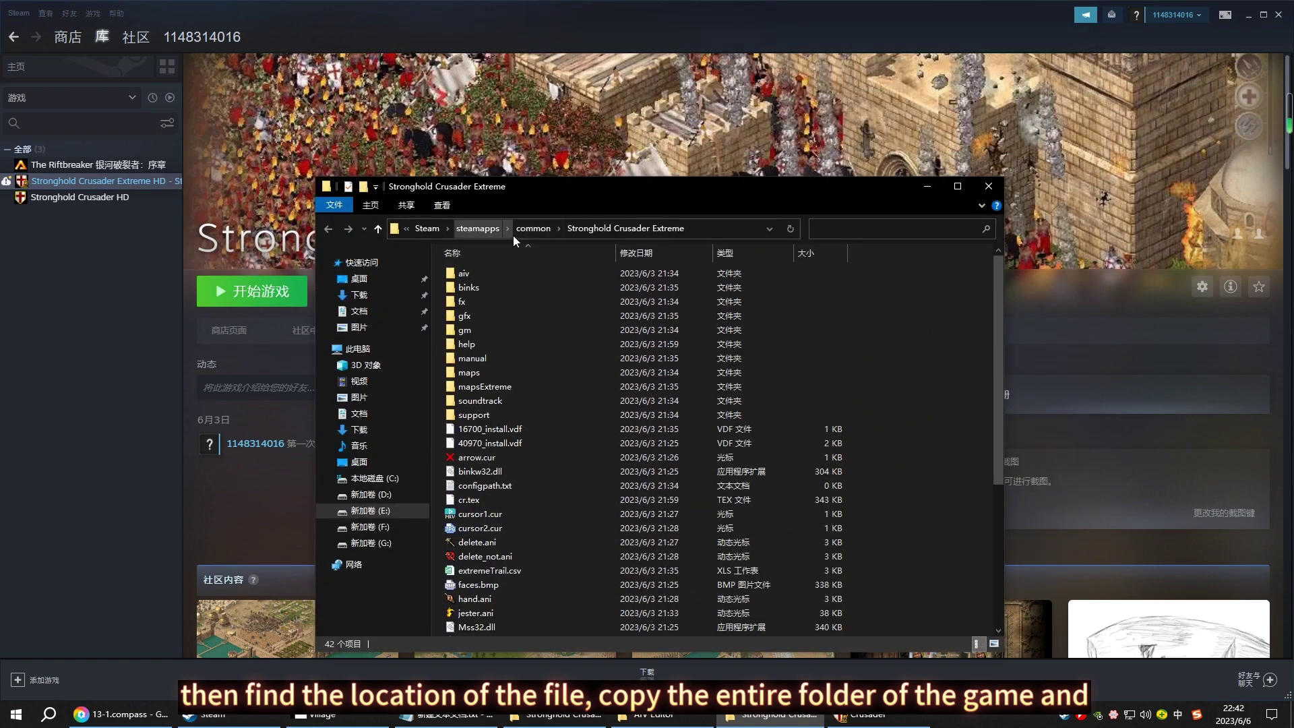
pyautogui.click(612, 302)
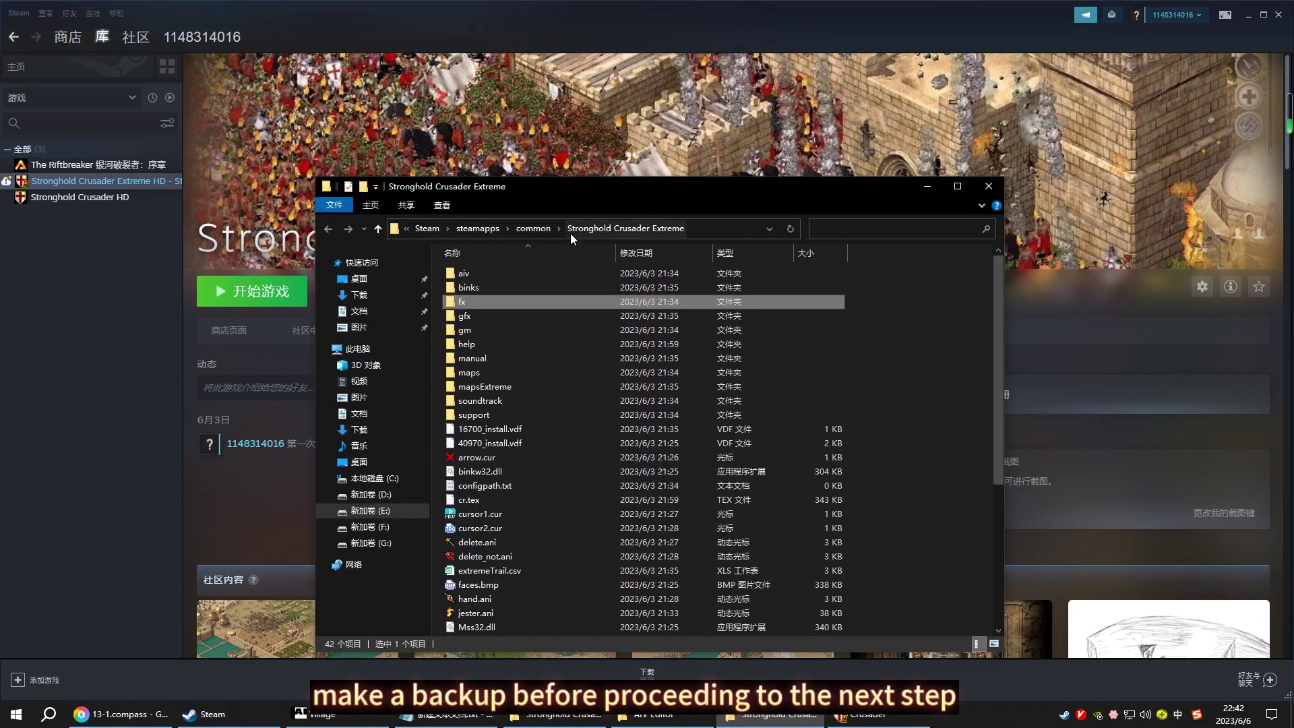
pyautogui.click(534, 230)
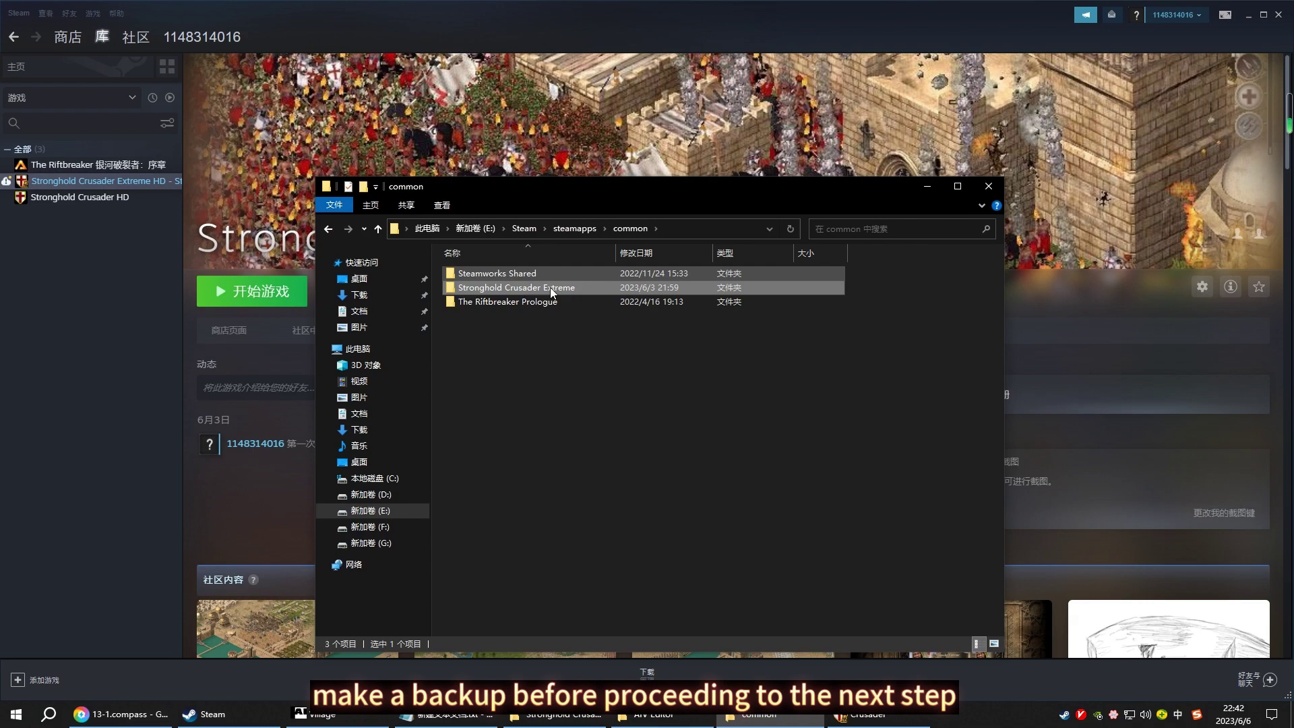
pyautogui.click(617, 345)
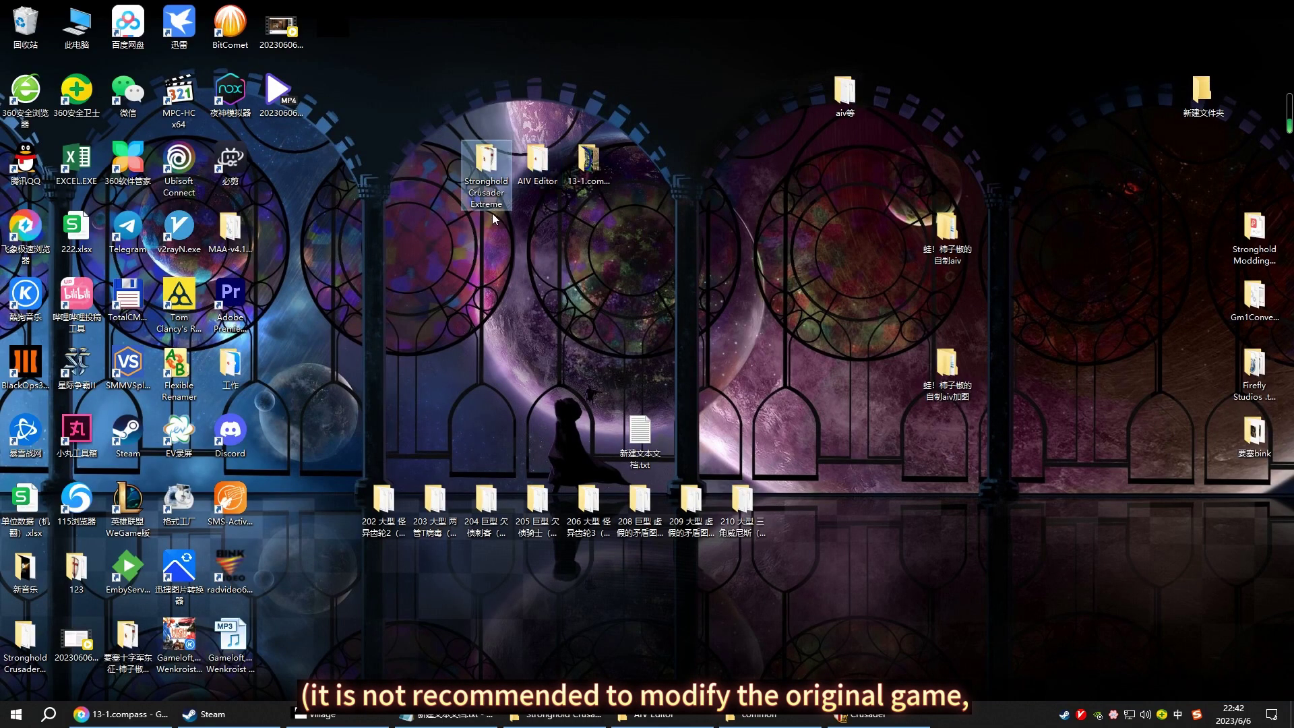
pyautogui.click(1046, 107)
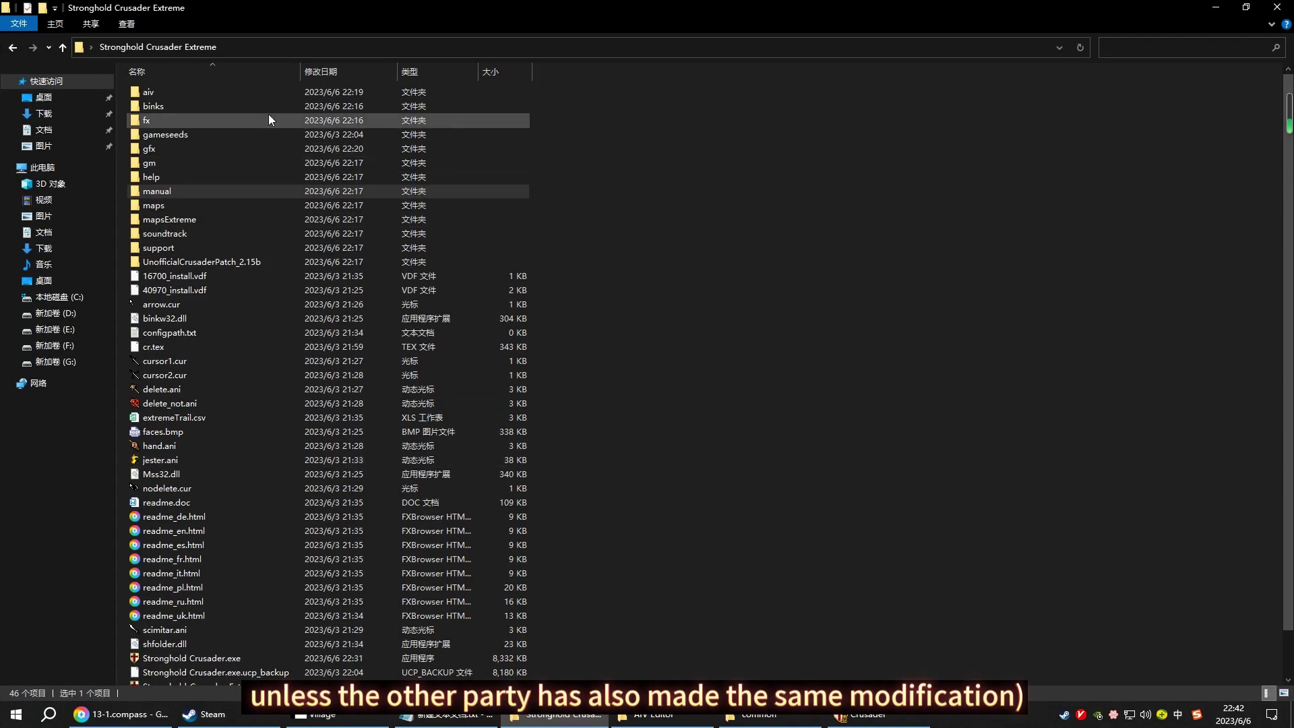
# Open the aiv folder and select each lord's eight castle files, ending on rat1–rat8
pyautogui.click(212, 91)
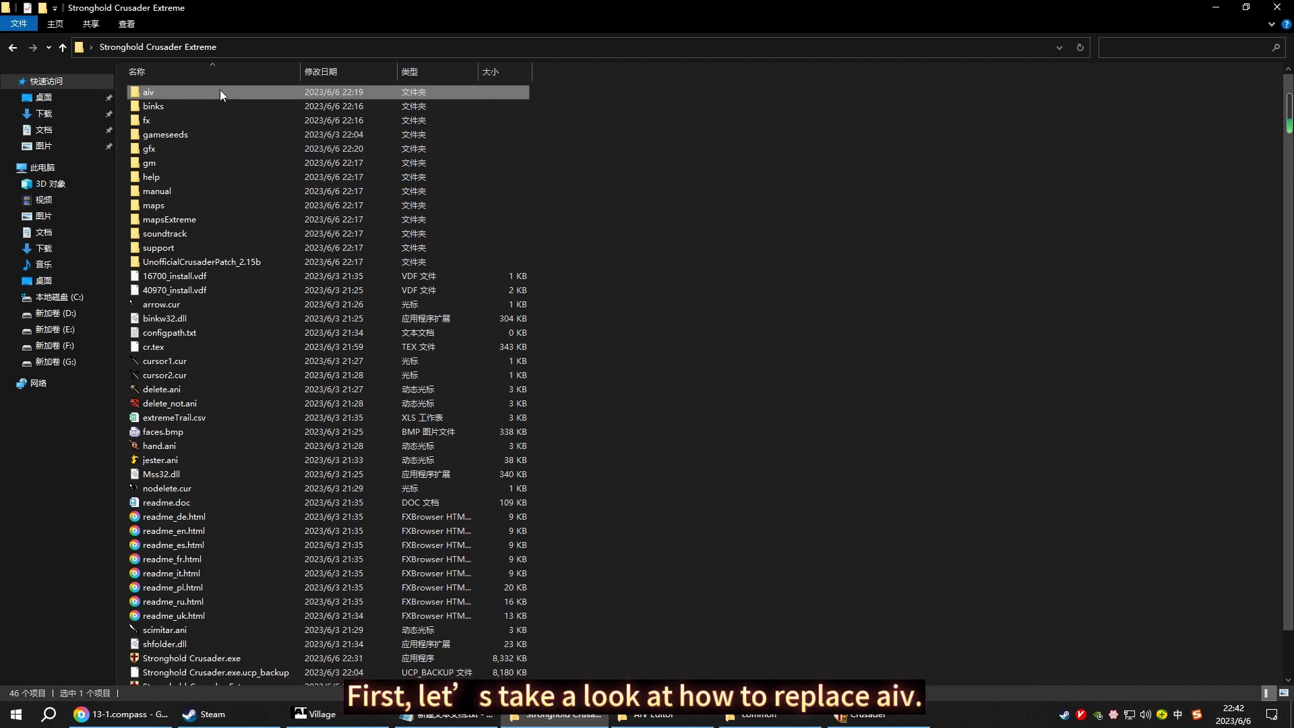
pyautogui.doubleClick(219, 91)
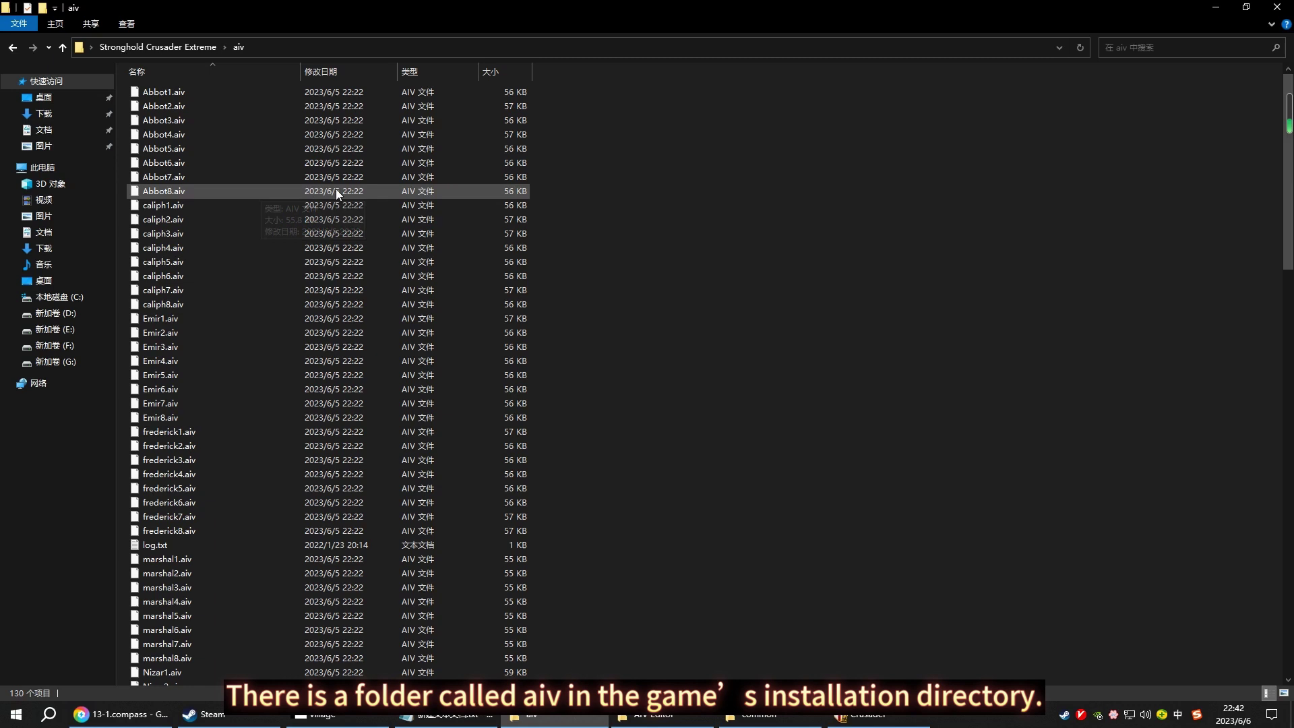
pyautogui.moveTo(570, 87); pyautogui.dragTo(214, 301)
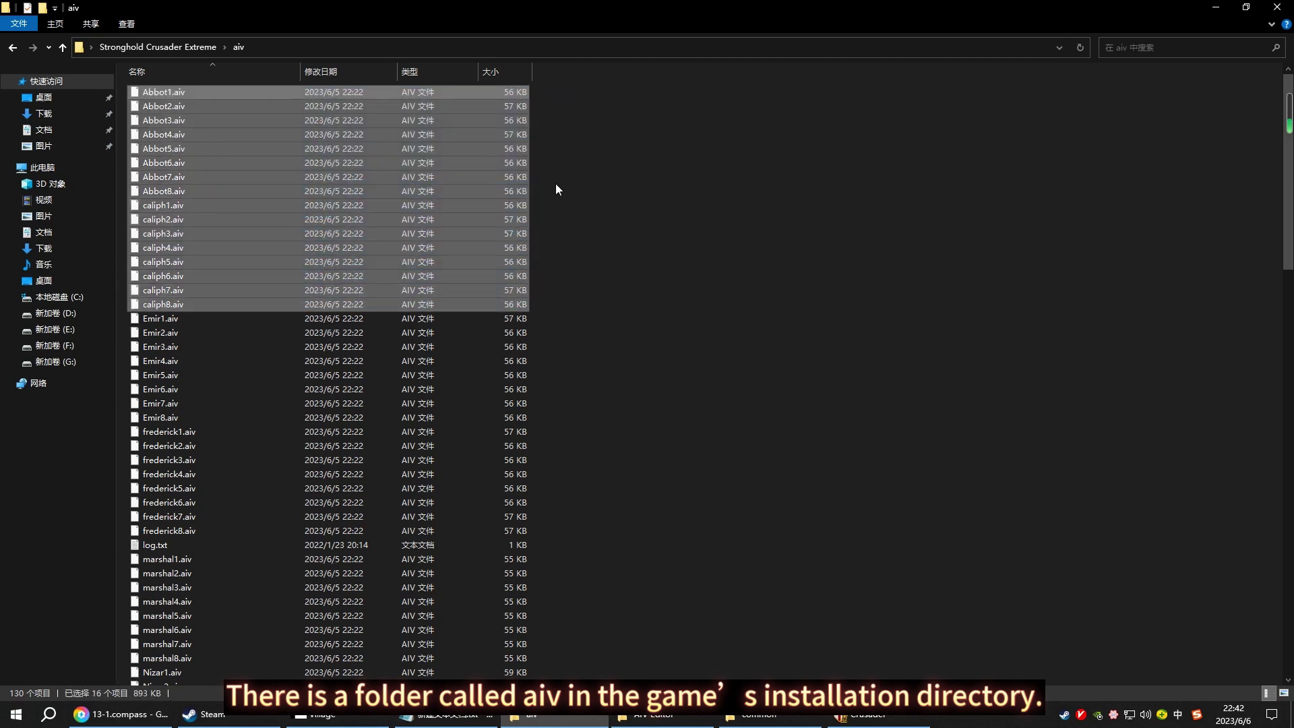
pyautogui.moveTo(555, 188); pyautogui.dragTo(375, 62)
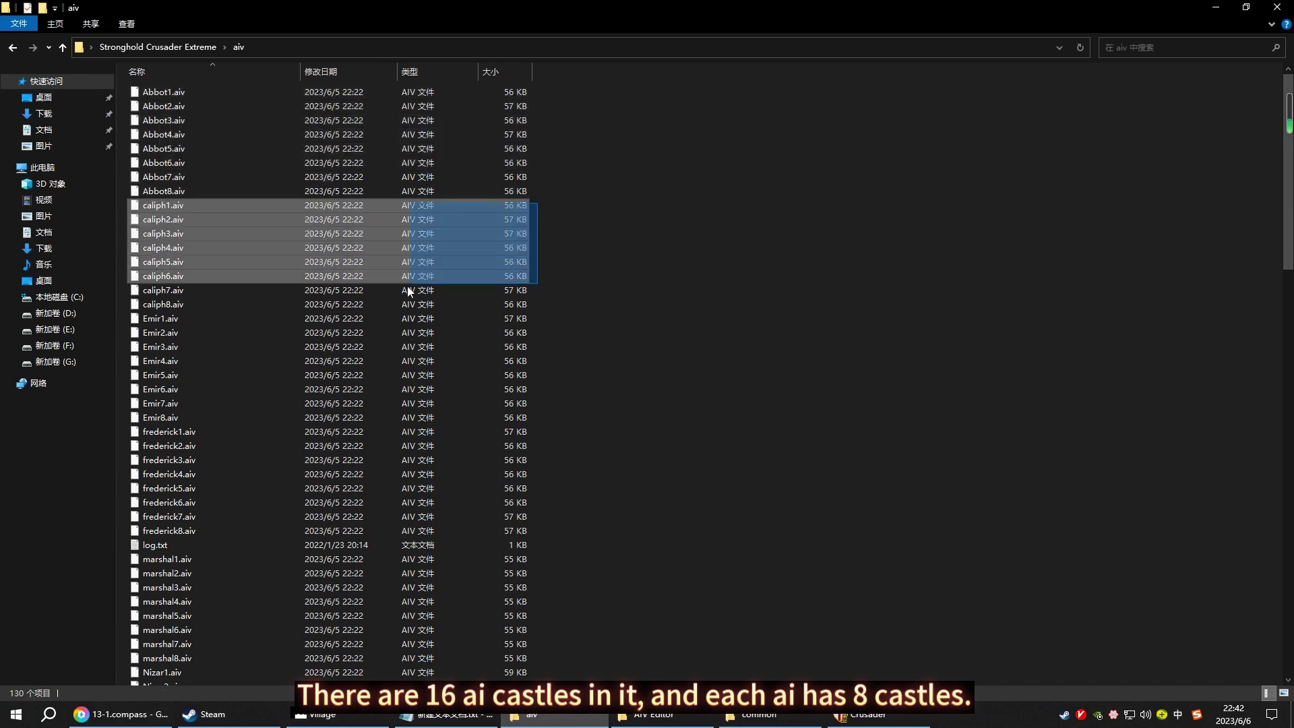
pyautogui.moveTo(530, 199); pyautogui.dragTo(404, 299)
pyautogui.scroll(-2, 549, 220)
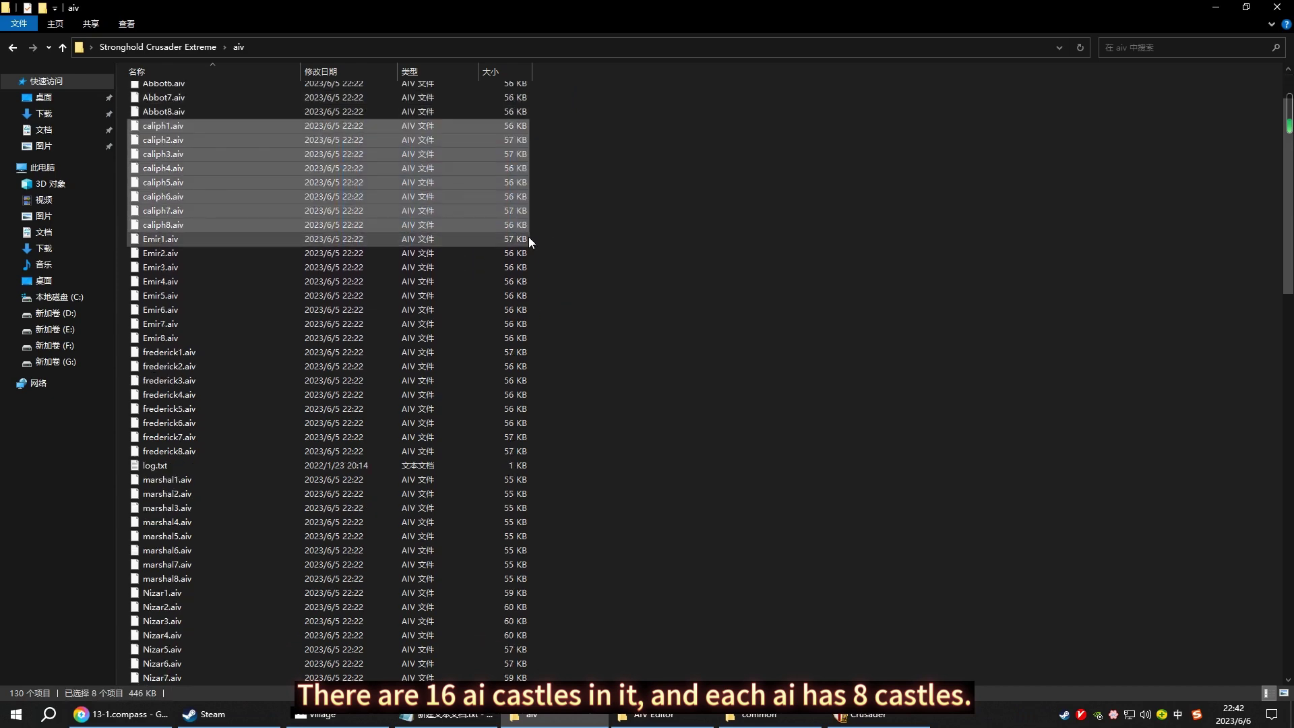
pyautogui.moveTo(529, 235); pyautogui.dragTo(355, 340)
pyautogui.scroll(-6, 448, 295)
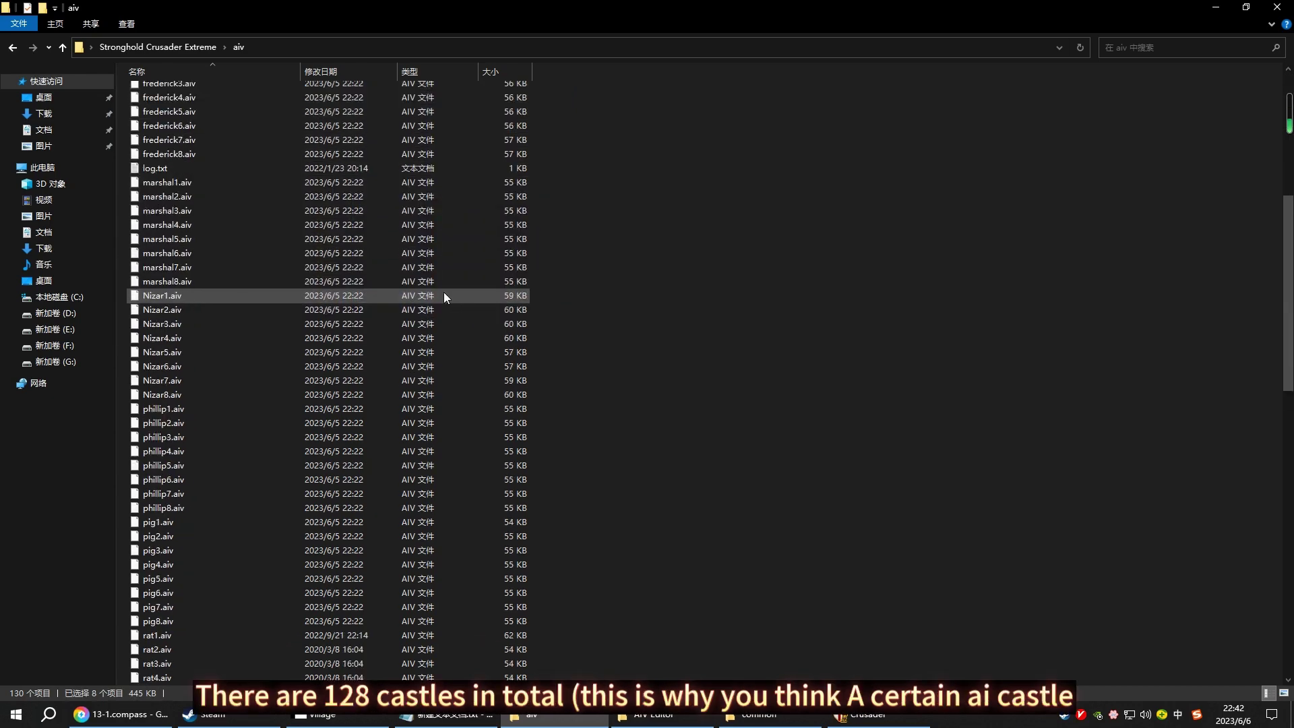
pyautogui.scroll(-6, 440, 293)
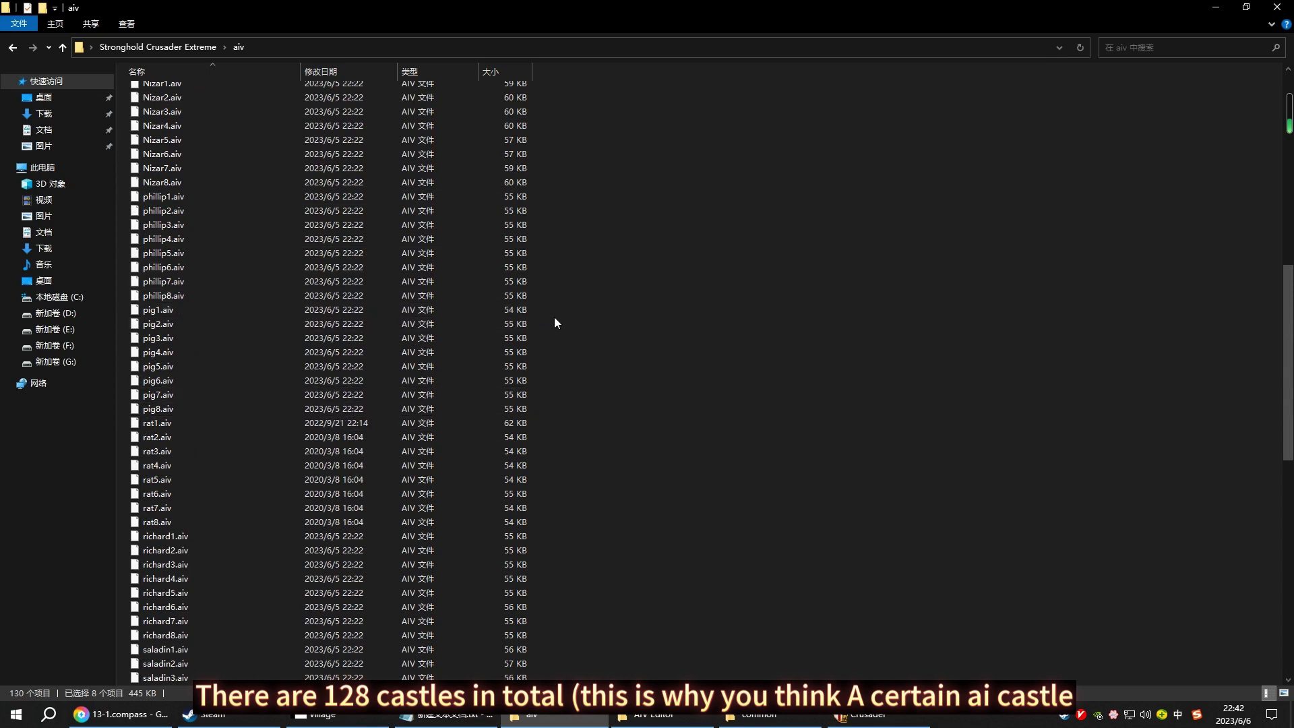
pyautogui.moveTo(554, 322); pyautogui.dragTo(375, 409)
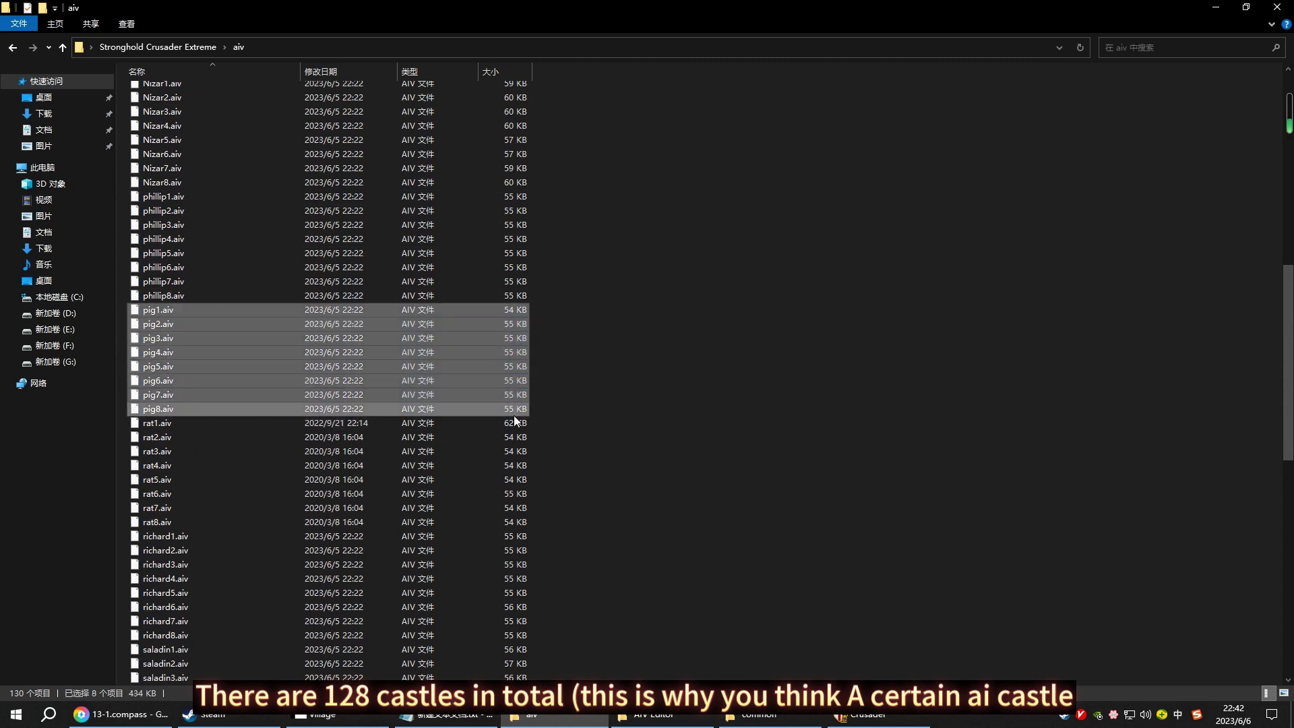
pyautogui.moveTo(548, 422); pyautogui.dragTo(243, 520)
pyautogui.scroll(-3, 499, 248)
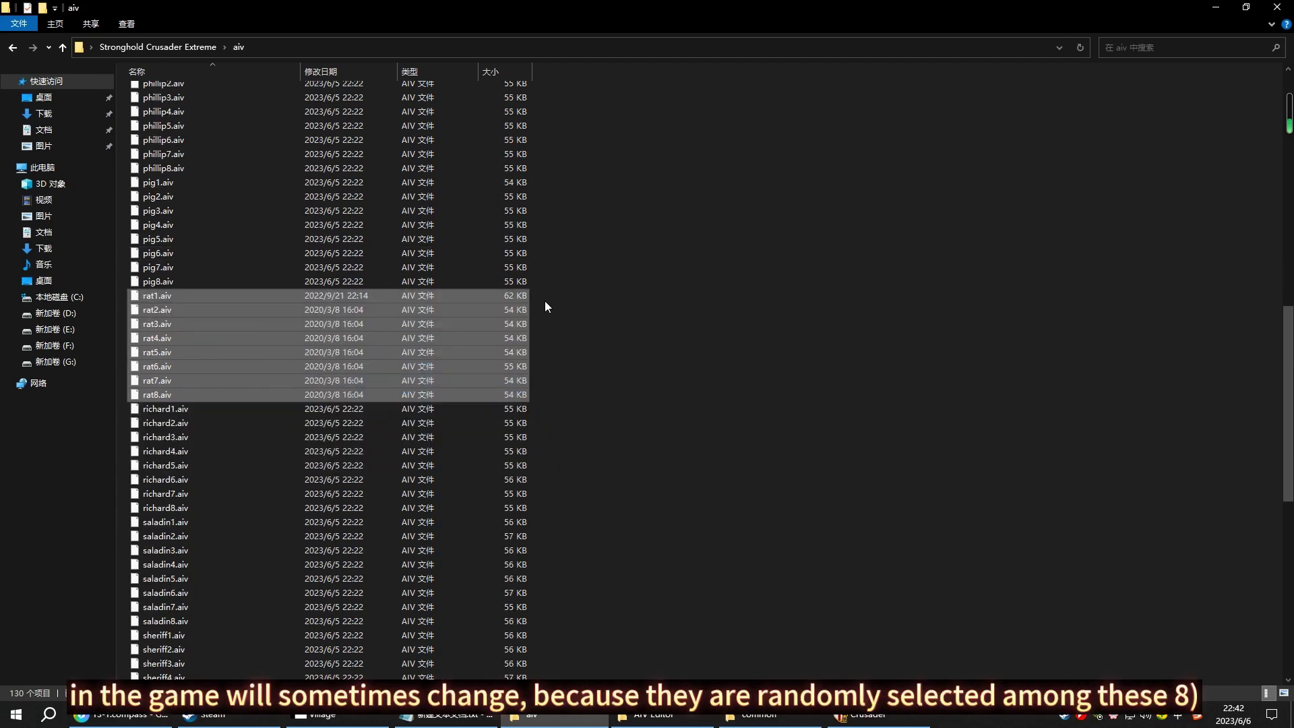
# Open the desktop 13-1.compass folder and select its custom aiv.aiv file
pyautogui.press('super+d')
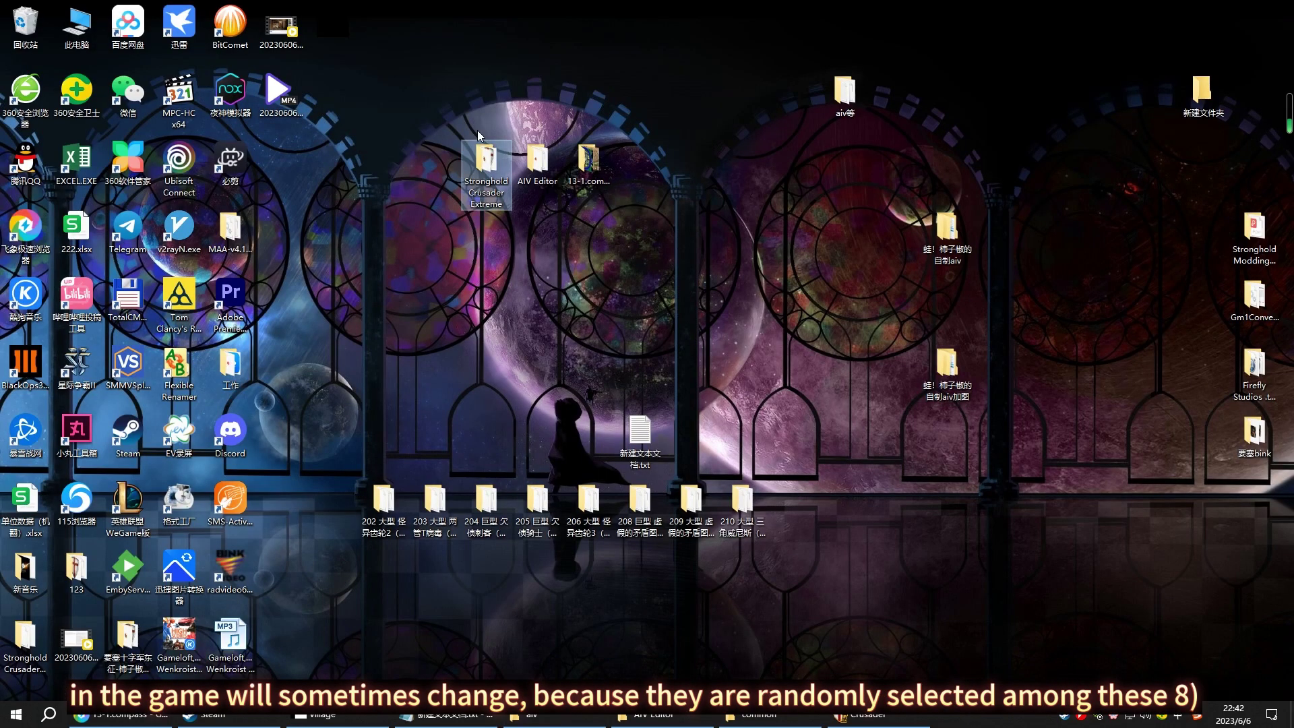
pyautogui.doubleClick(589, 163)
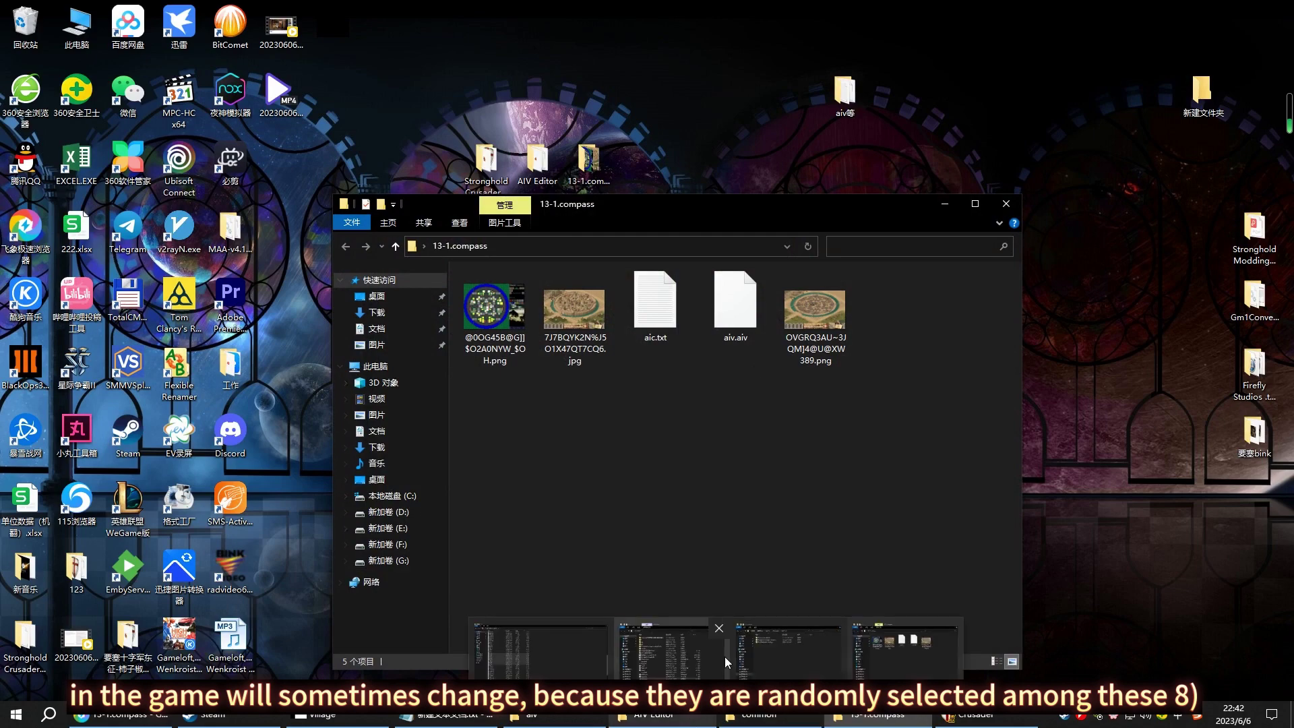
pyautogui.click(655, 304)
pyautogui.click(735, 304)
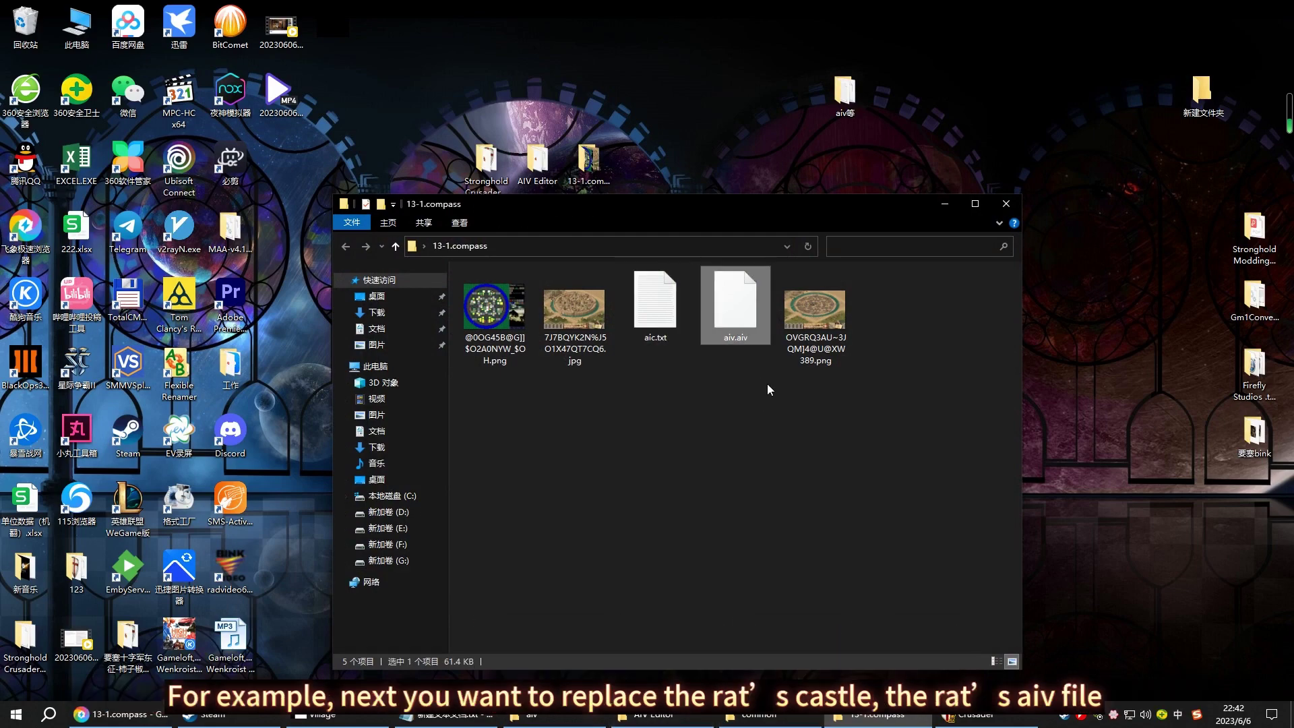
# Delete rat1.aiv through rat8.aiv from the game's aiv folder
pyautogui.hotkey('alt', 'Tab')
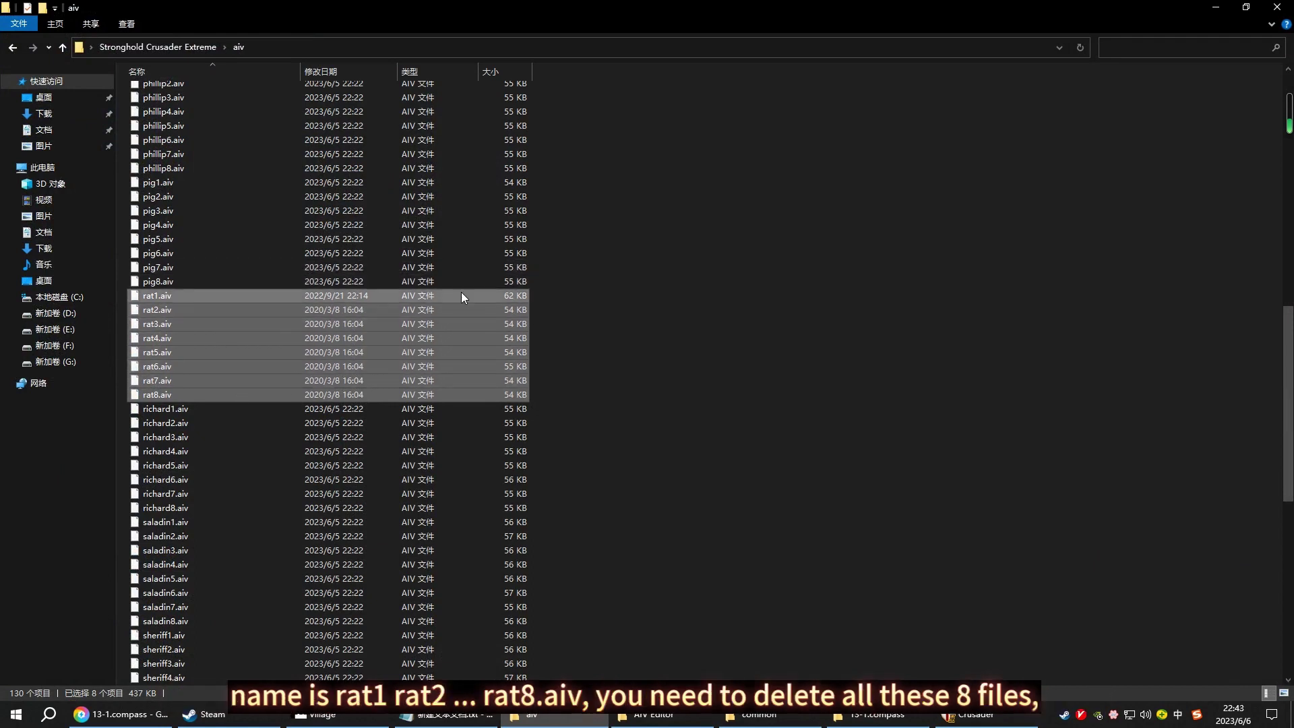
pyautogui.moveTo(544, 293); pyautogui.dragTo(258, 391)
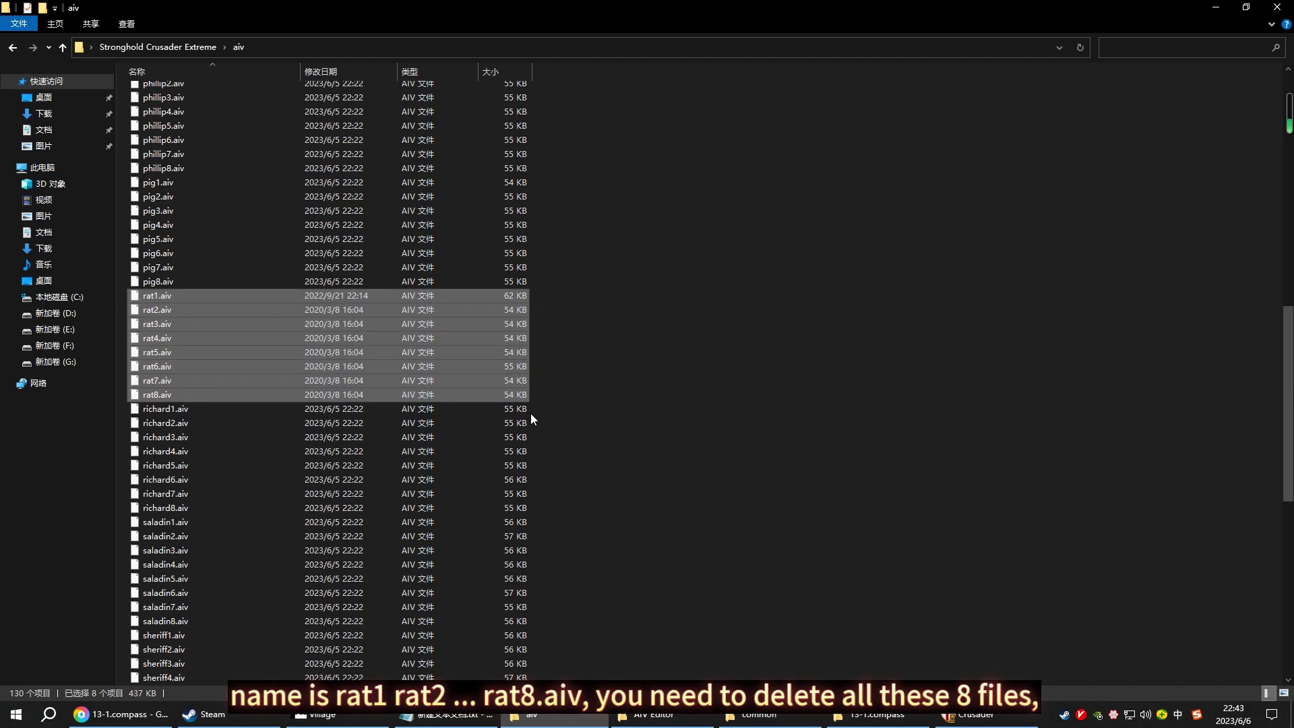
pyautogui.press('Delete')
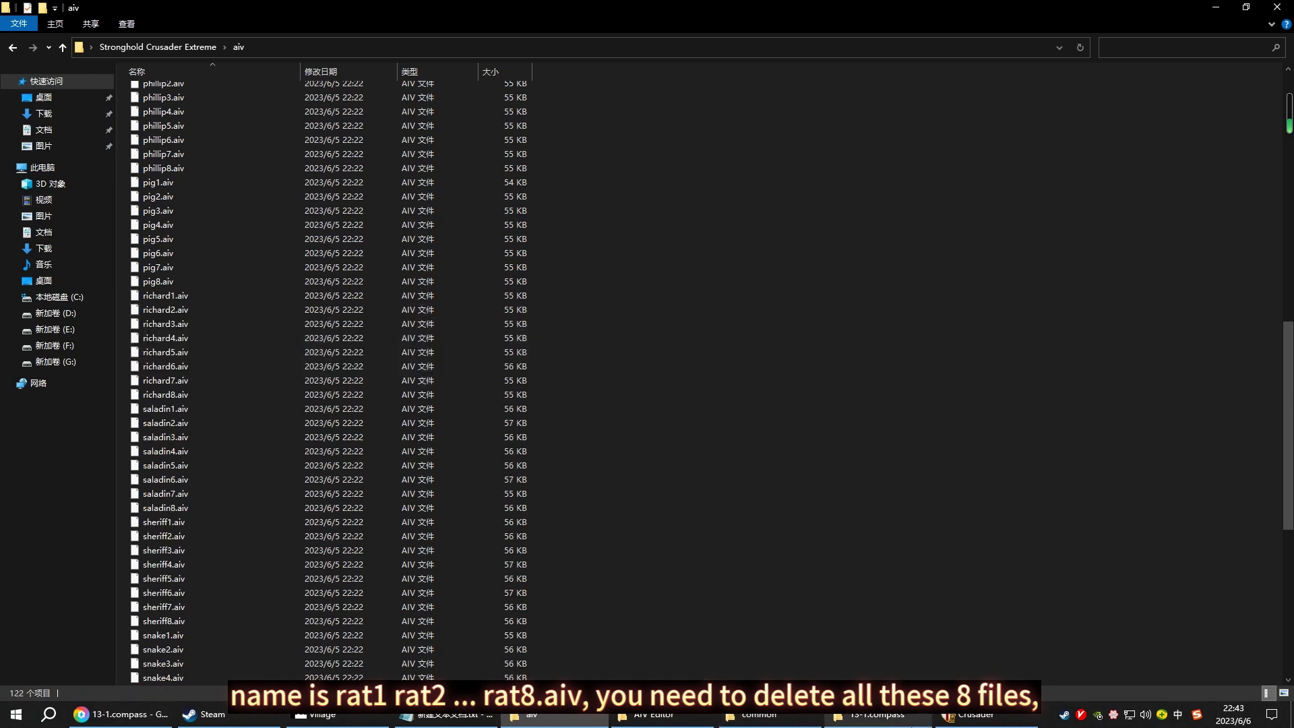
# Sort the aiv folder by date modified and rename aiv.aiv to rat1.aiv
pyautogui.click(870, 714)
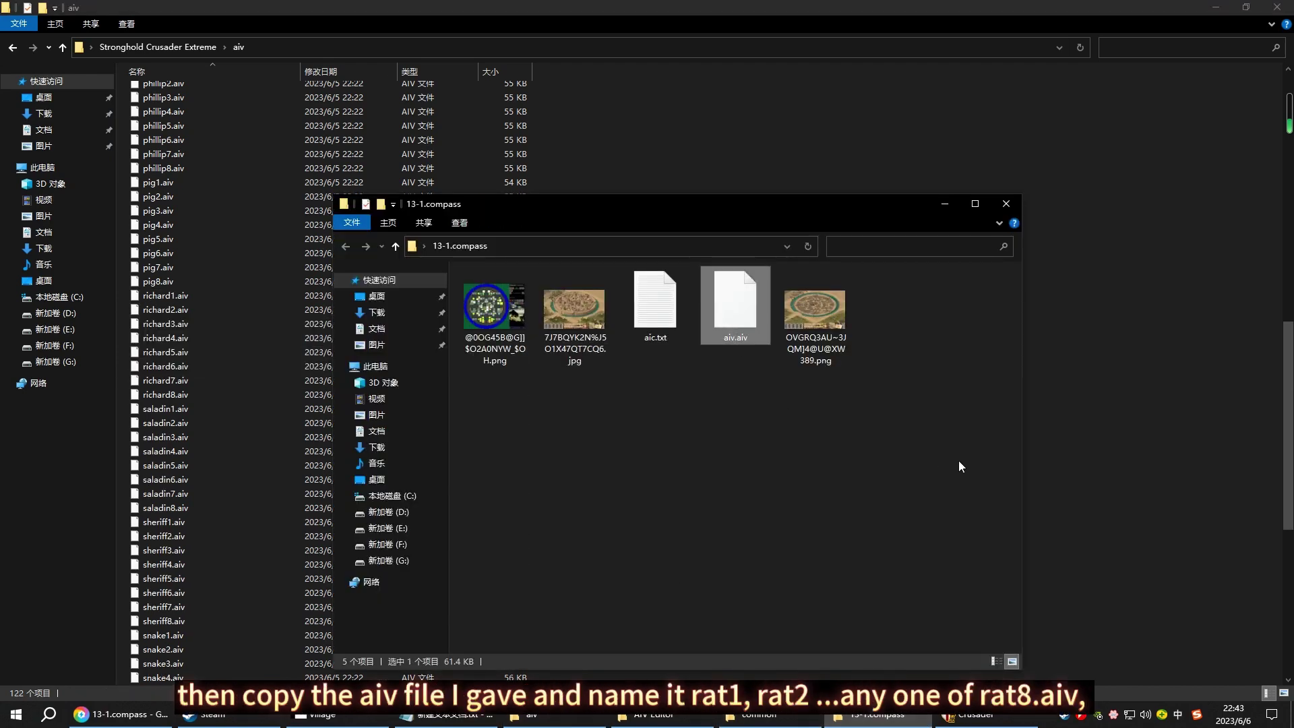
pyautogui.click(1181, 371)
pyautogui.scroll(-8, 543, 342)
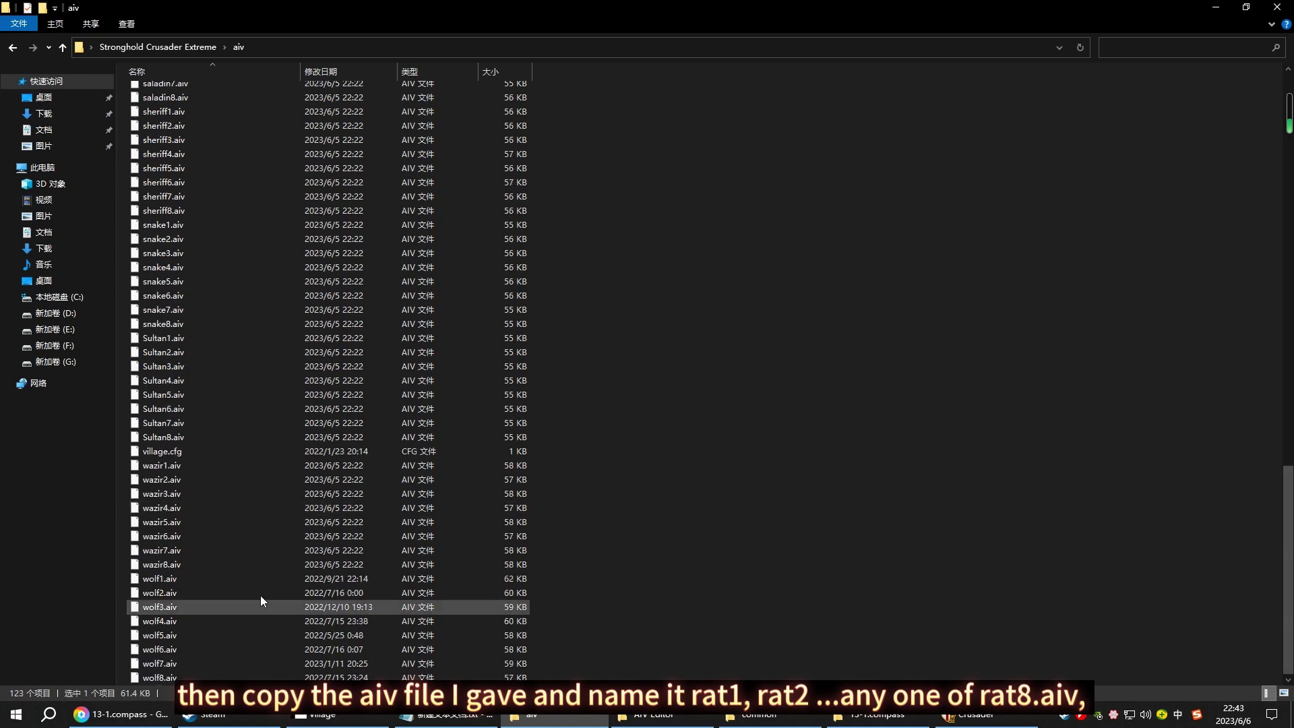
pyautogui.scroll(10, 300, 398)
pyautogui.scroll(15, 338, 377)
pyautogui.click(266, 206)
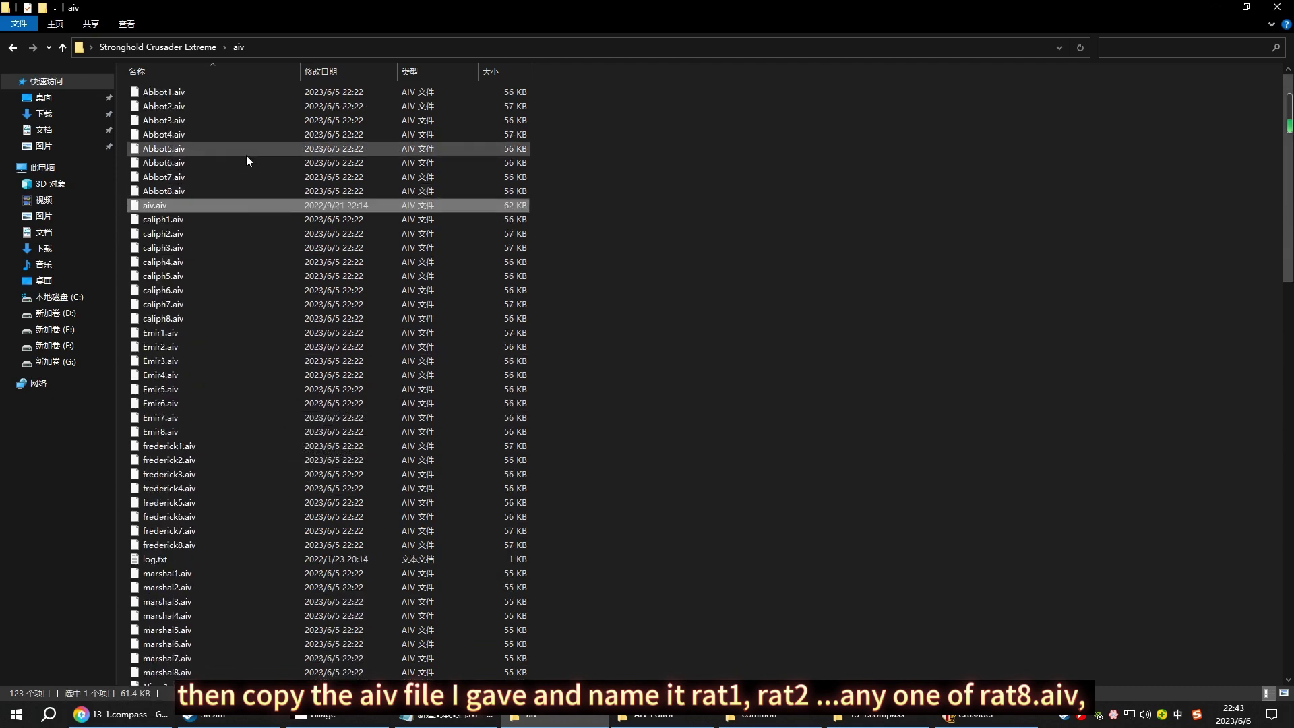
pyautogui.click(319, 70)
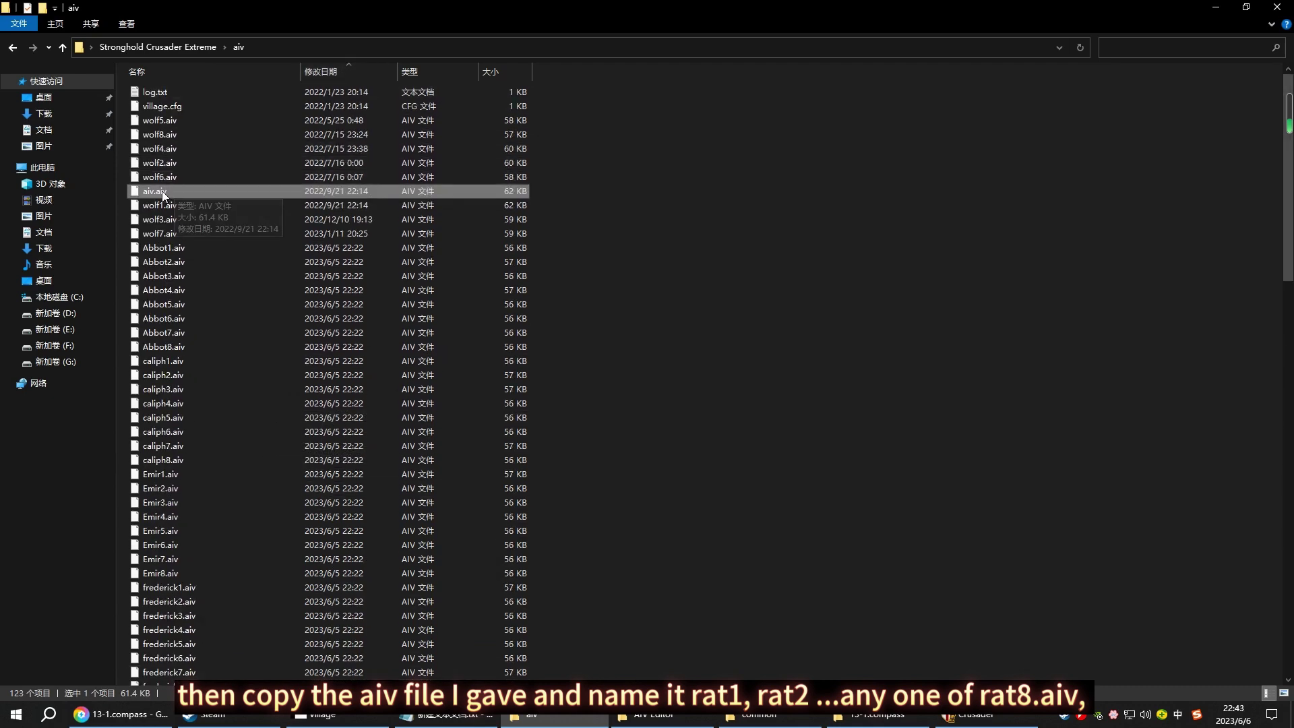
pyautogui.click(162, 191)
pyautogui.write('rat')
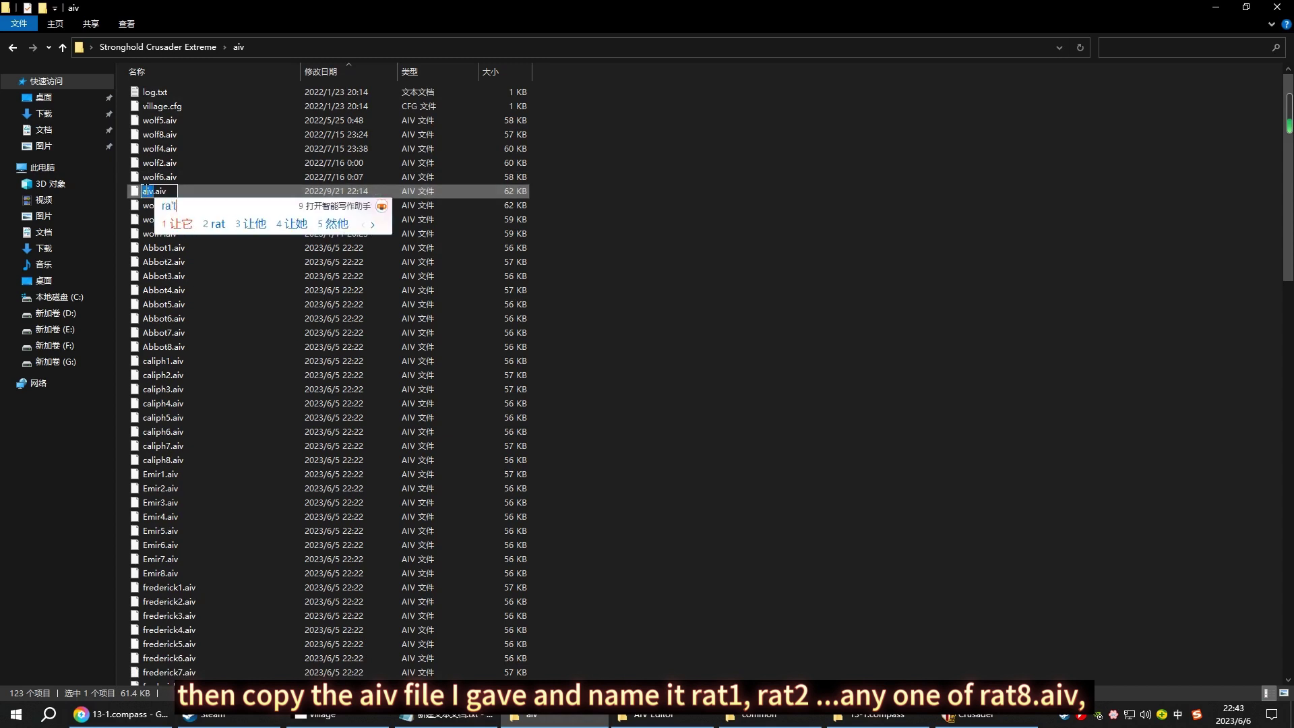
pyautogui.press('Return')
pyautogui.press('Return')
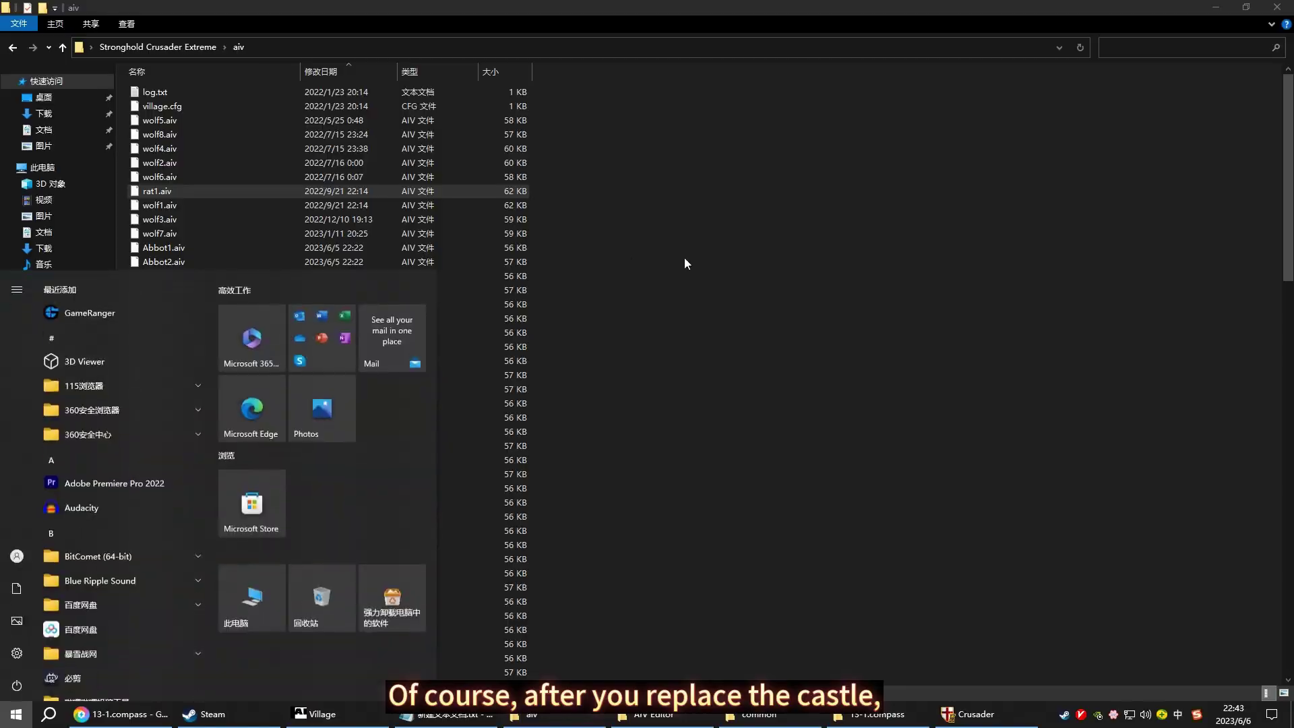
pyautogui.click(183, 191)
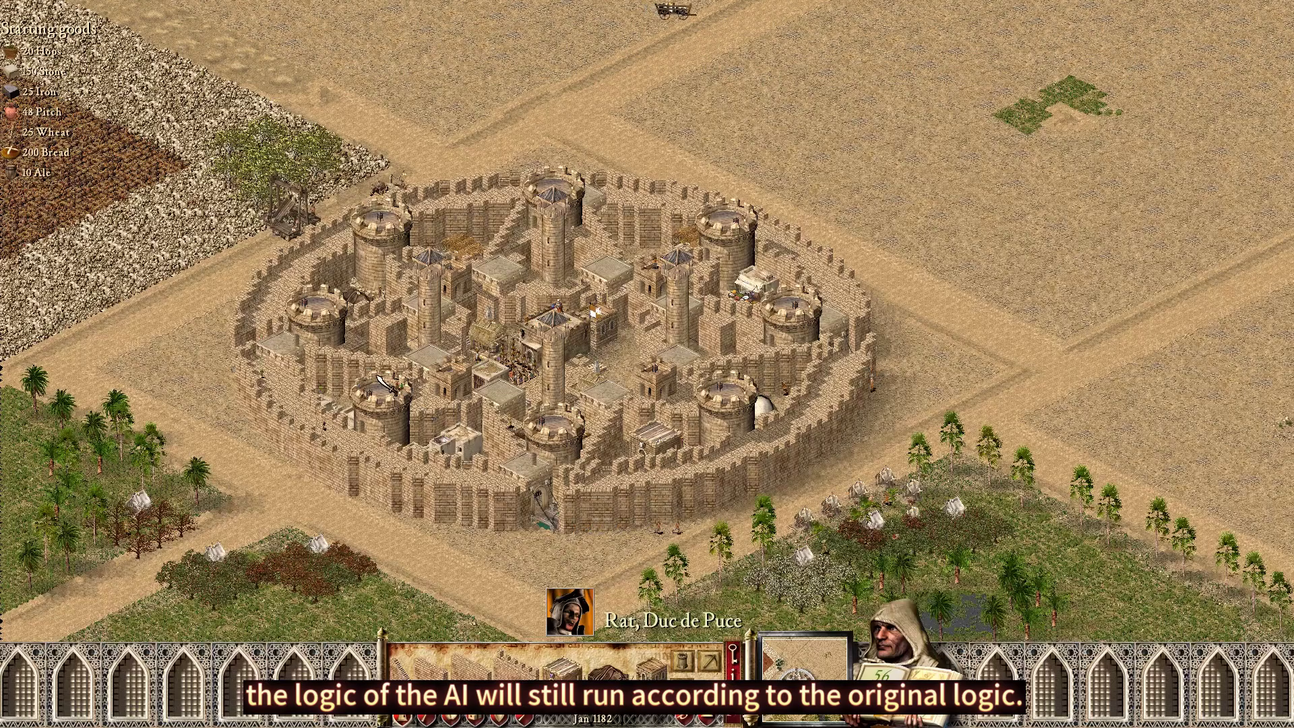
pyautogui.moveTo(377, 119); pyautogui.dragTo(225, 256)
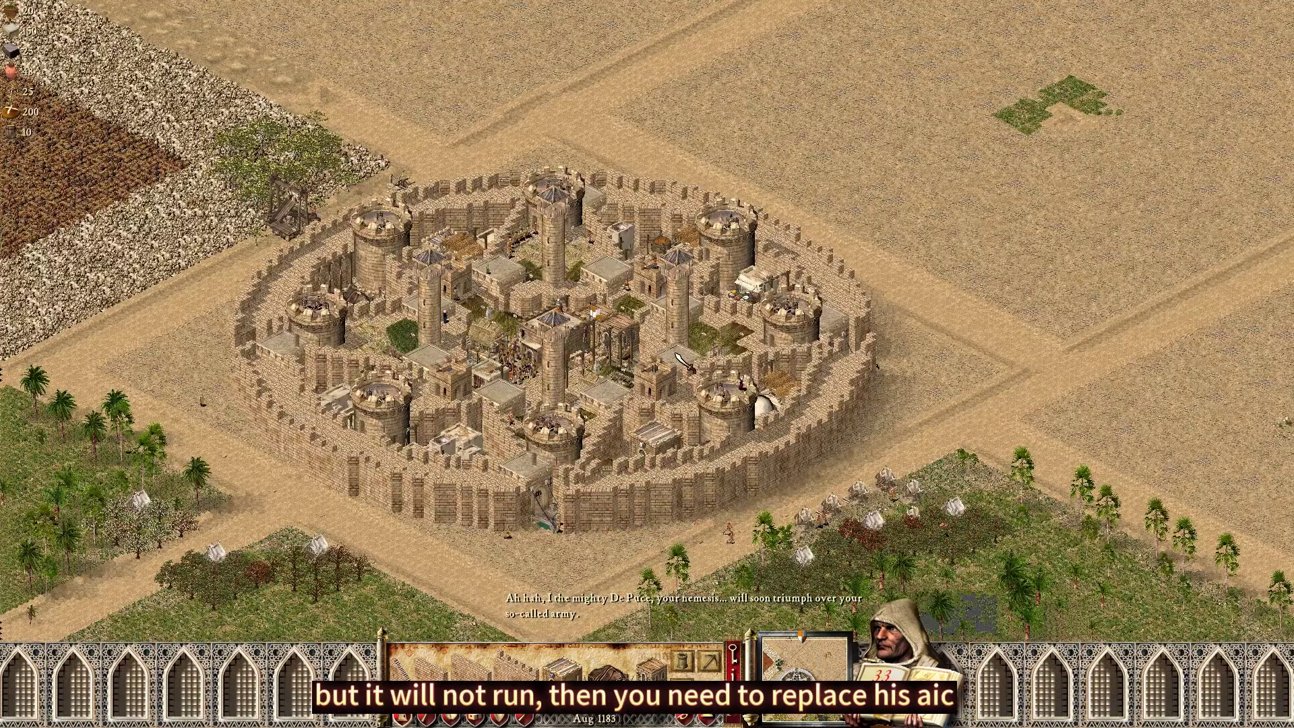
# Exit Stronghold Crusader from the in-game options menu
pyautogui.press('Escape')
pyautogui.click(641, 387)
pyautogui.click(567, 341)
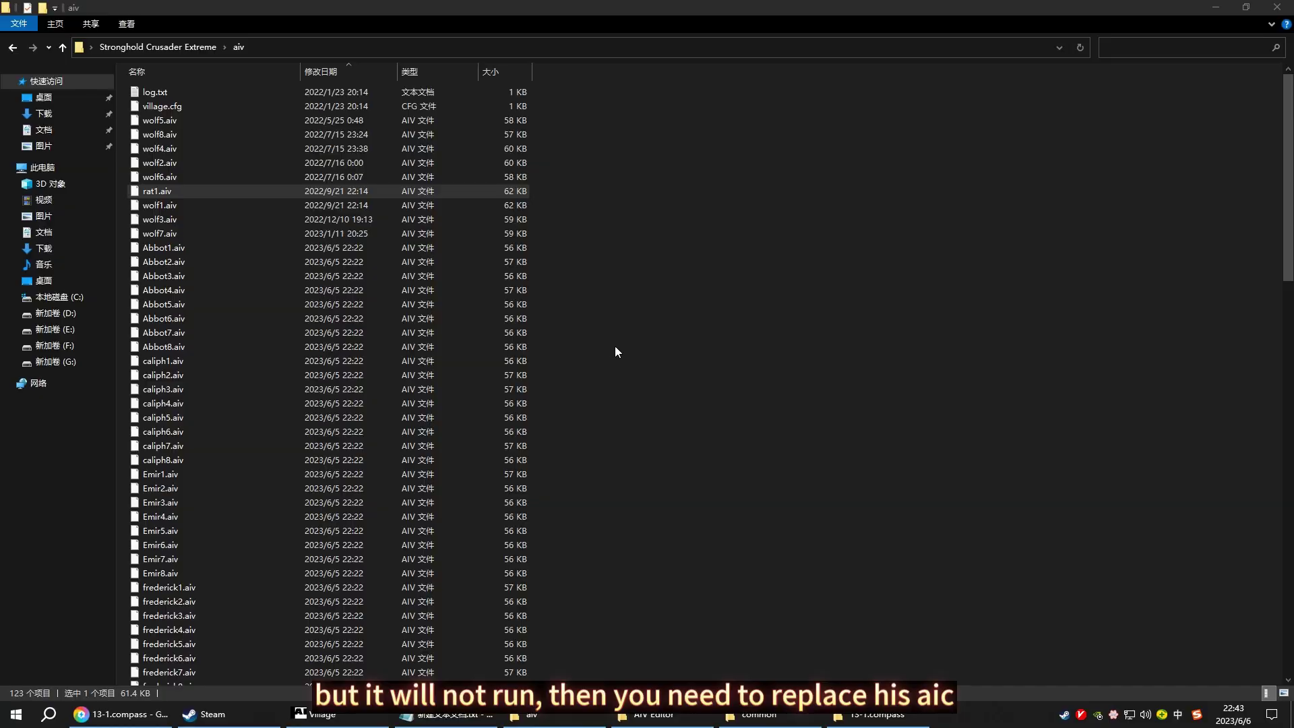
# Open the UnofficialCrusaderPatch_2.15b folder and launch UnofficialCrusaderPatchGUI.exe
pyautogui.click(178, 48)
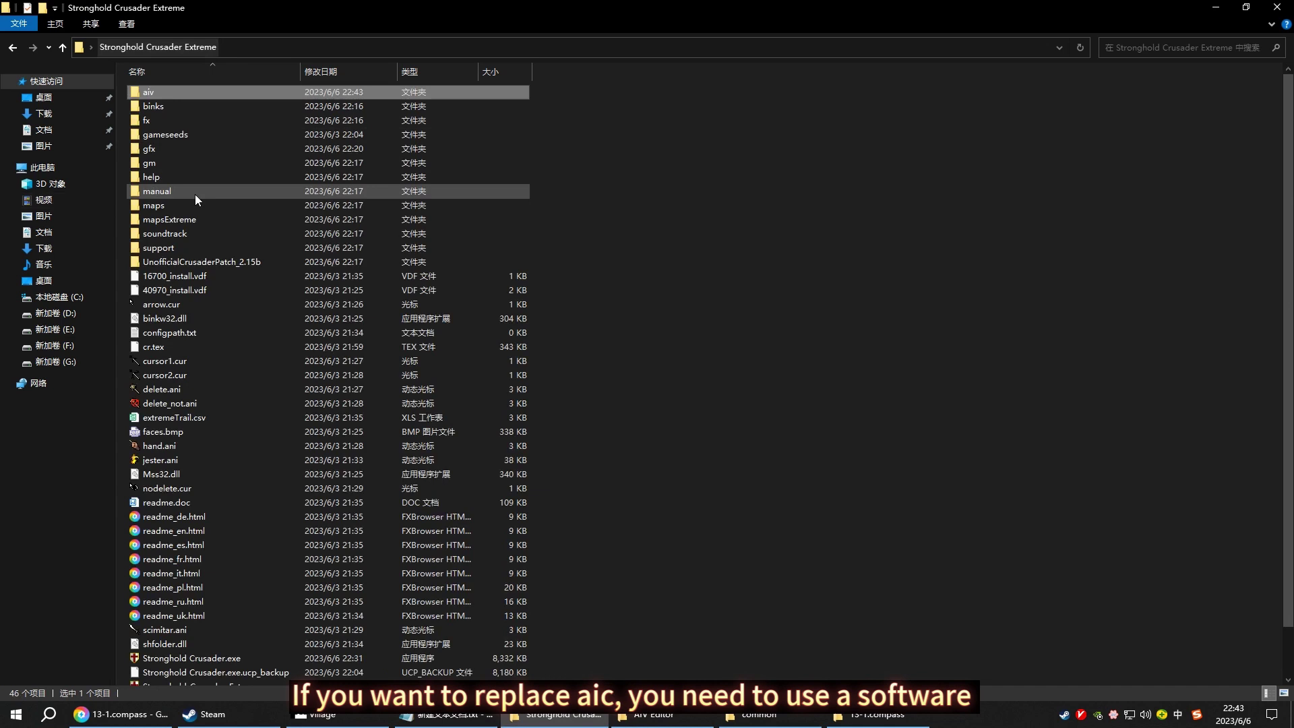
pyautogui.click(258, 262)
pyautogui.click(260, 262)
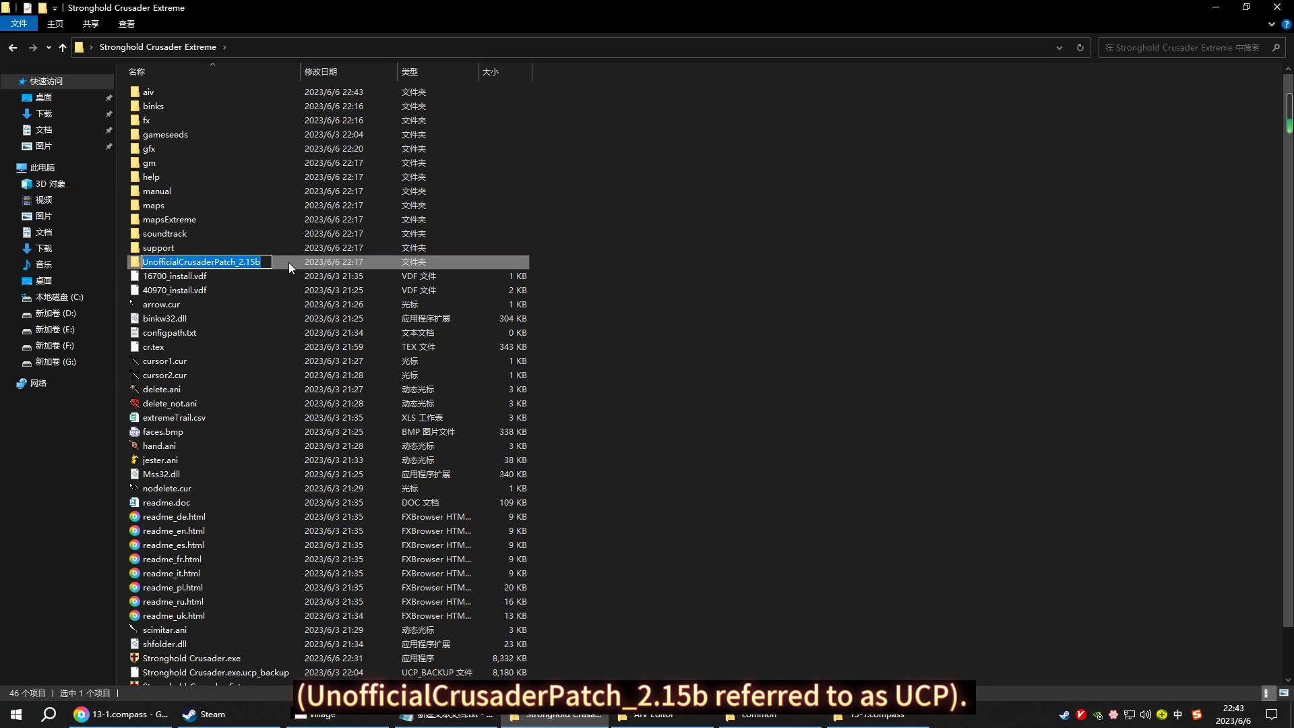
pyautogui.click(288, 262)
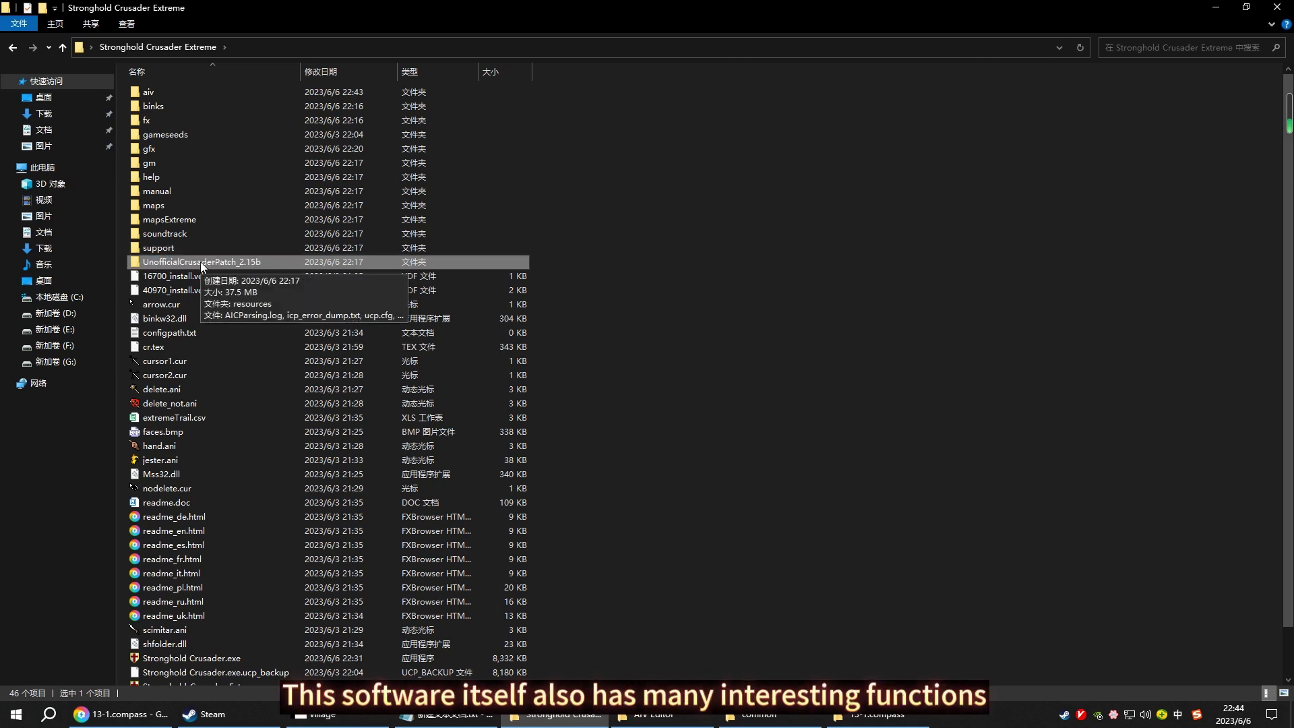
pyautogui.doubleClick(201, 263)
pyautogui.doubleClick(262, 178)
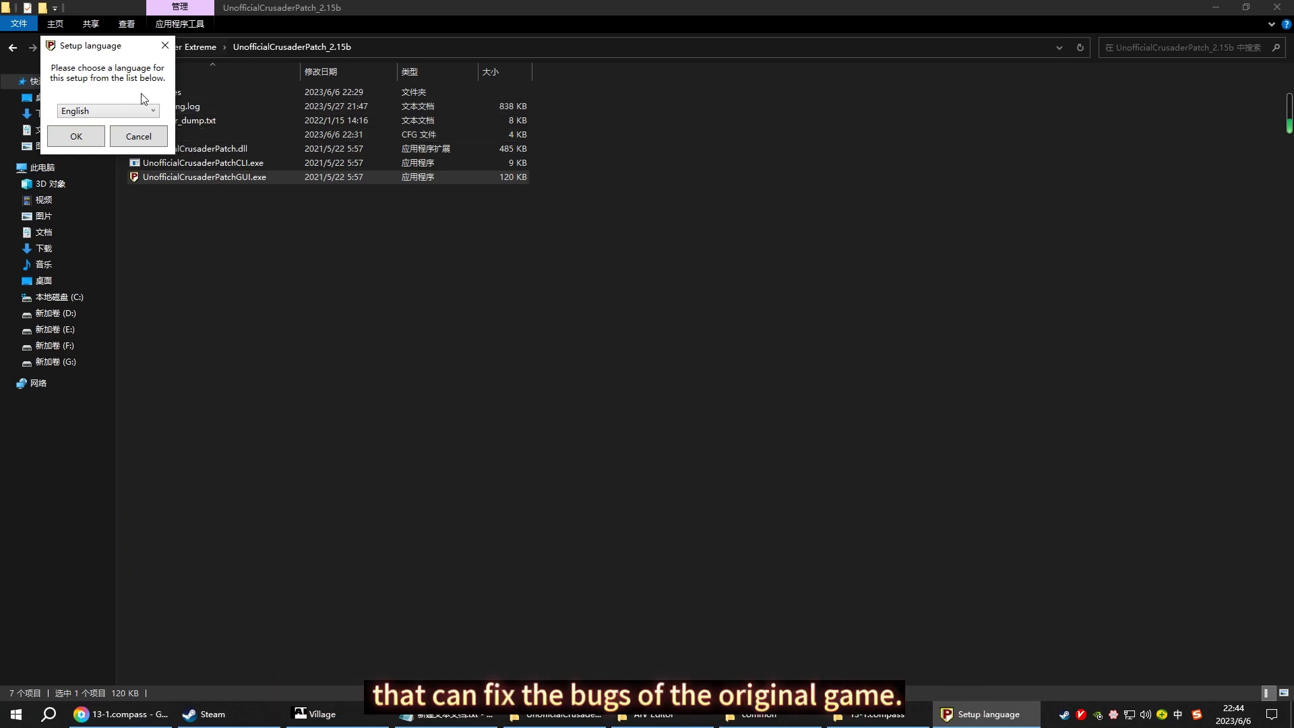
# Start the patch setup in English, centre its window, and continue to the checklists
pyautogui.click(78, 138)
pyautogui.moveTo(270, 65); pyautogui.dragTo(814, 185)
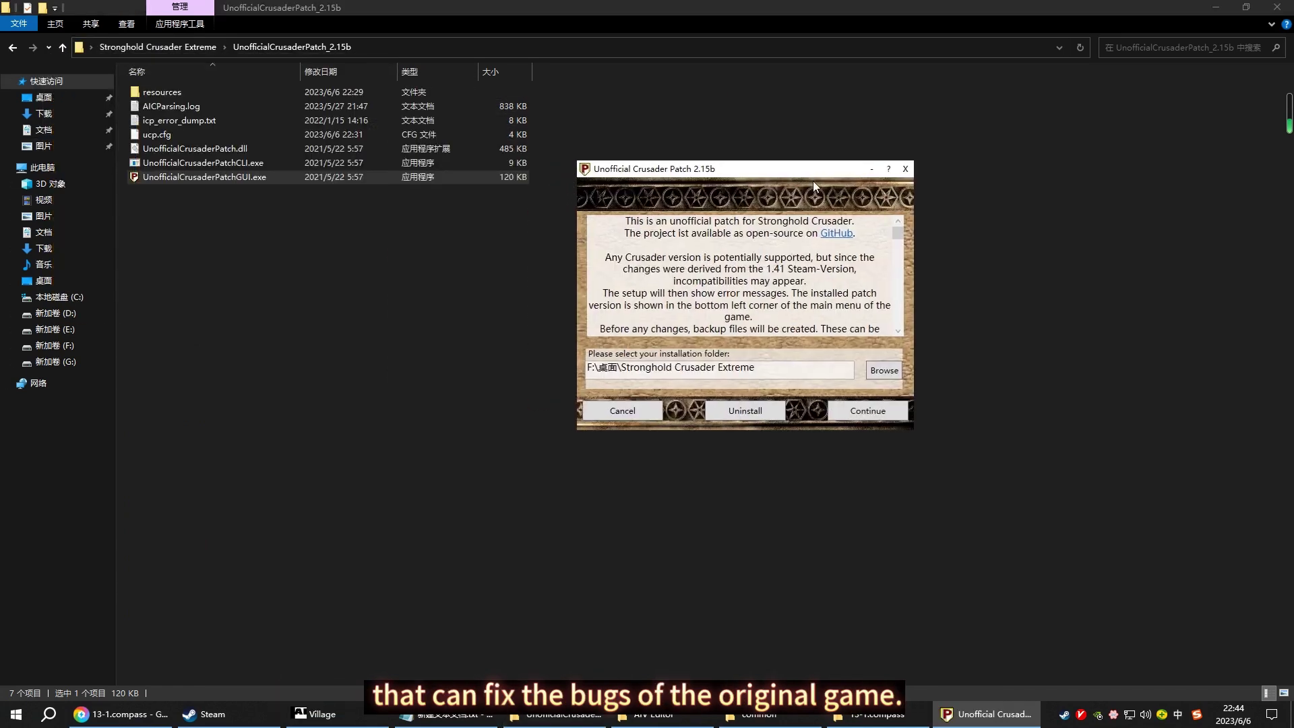
pyautogui.click(883, 408)
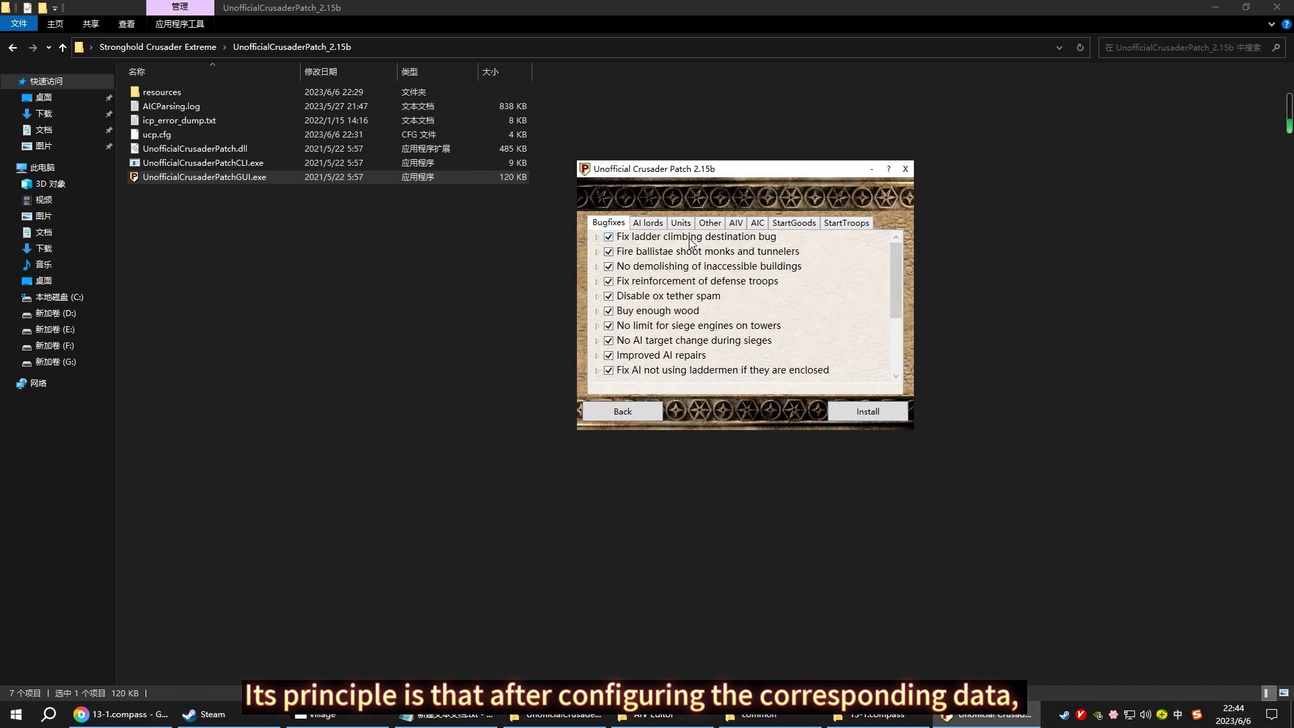
# Browse the Other, AIV, AI lords and Bugfixes checklists, then close the patch setup
pyautogui.click(674, 224)
pyautogui.click(706, 225)
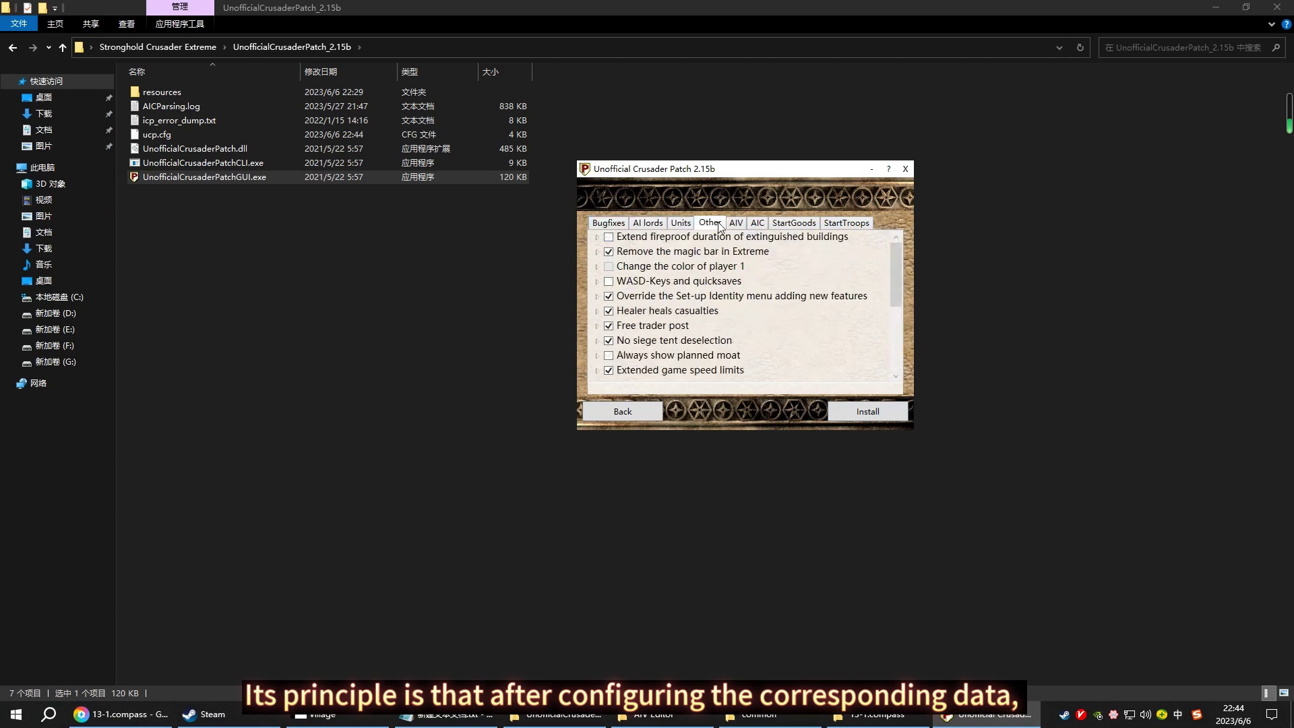
pyautogui.click(680, 224)
pyautogui.click(647, 225)
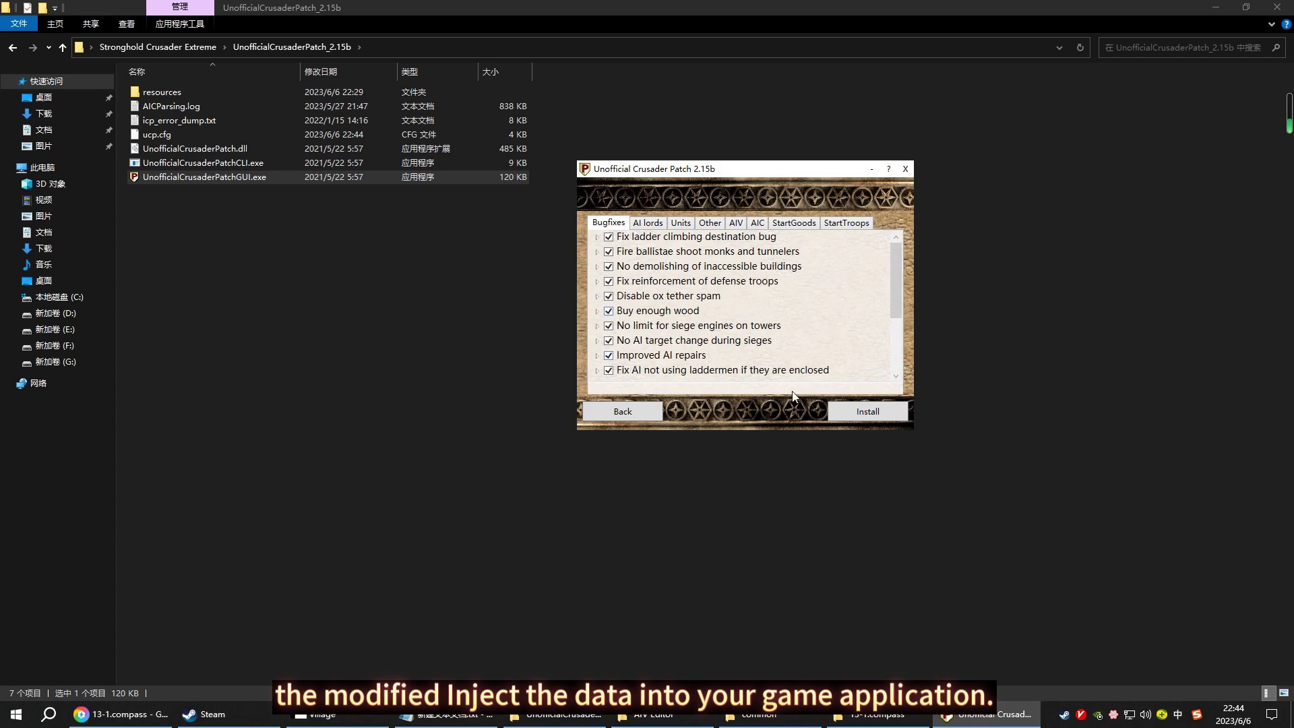
pyautogui.click(912, 171)
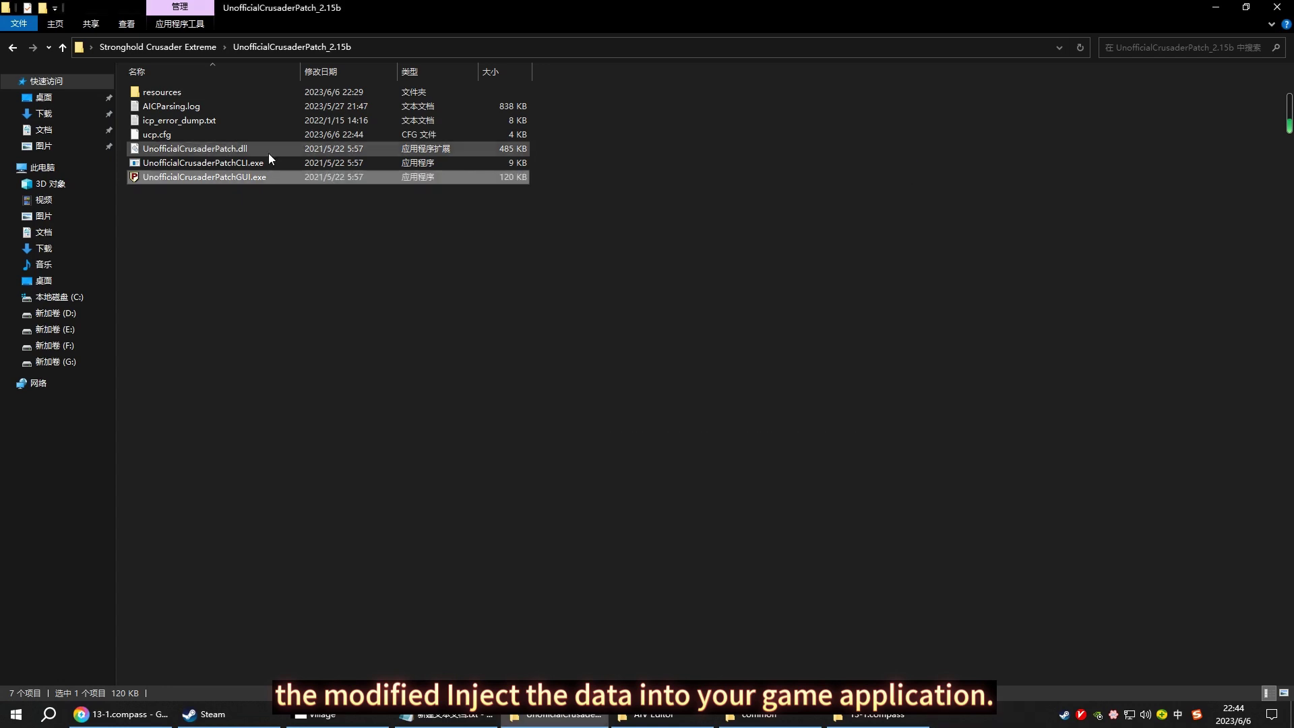
# Relaunch the patch in English with Stronghold Crusader Extreme as install folder, then continue
pyautogui.doubleClick(196, 175)
pyautogui.click(94, 167)
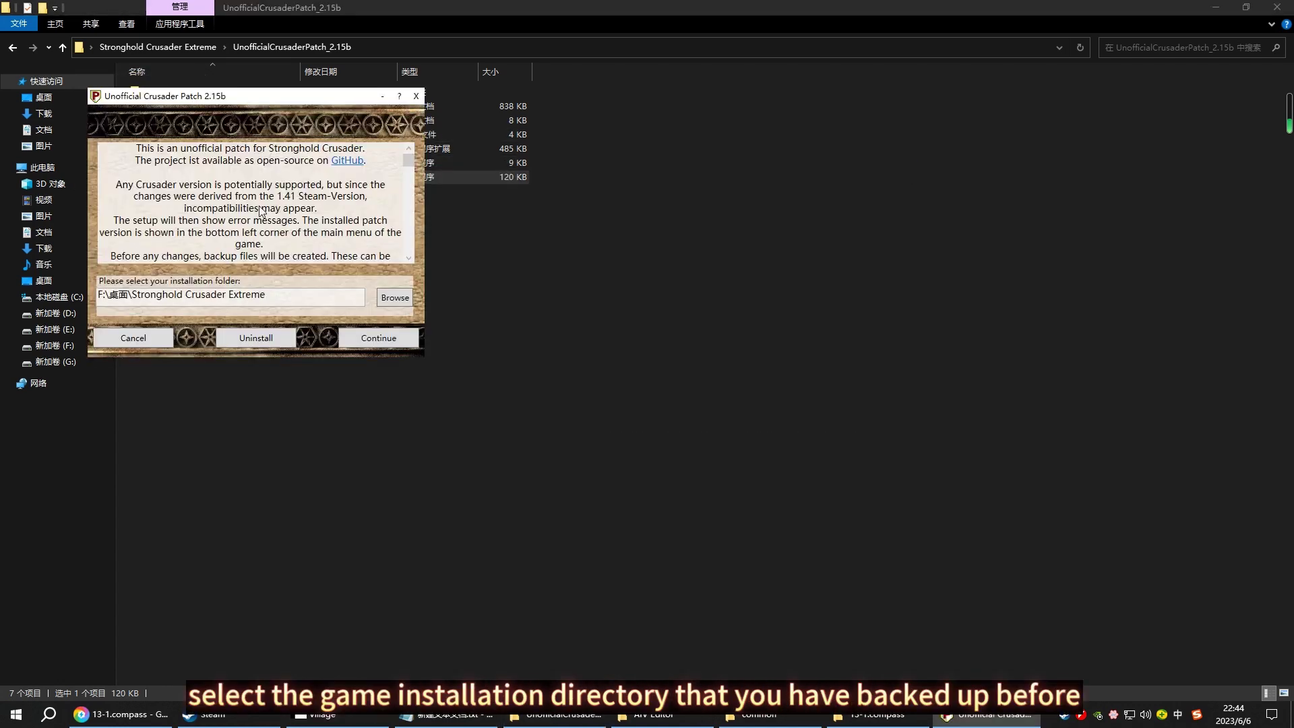
pyautogui.click(395, 298)
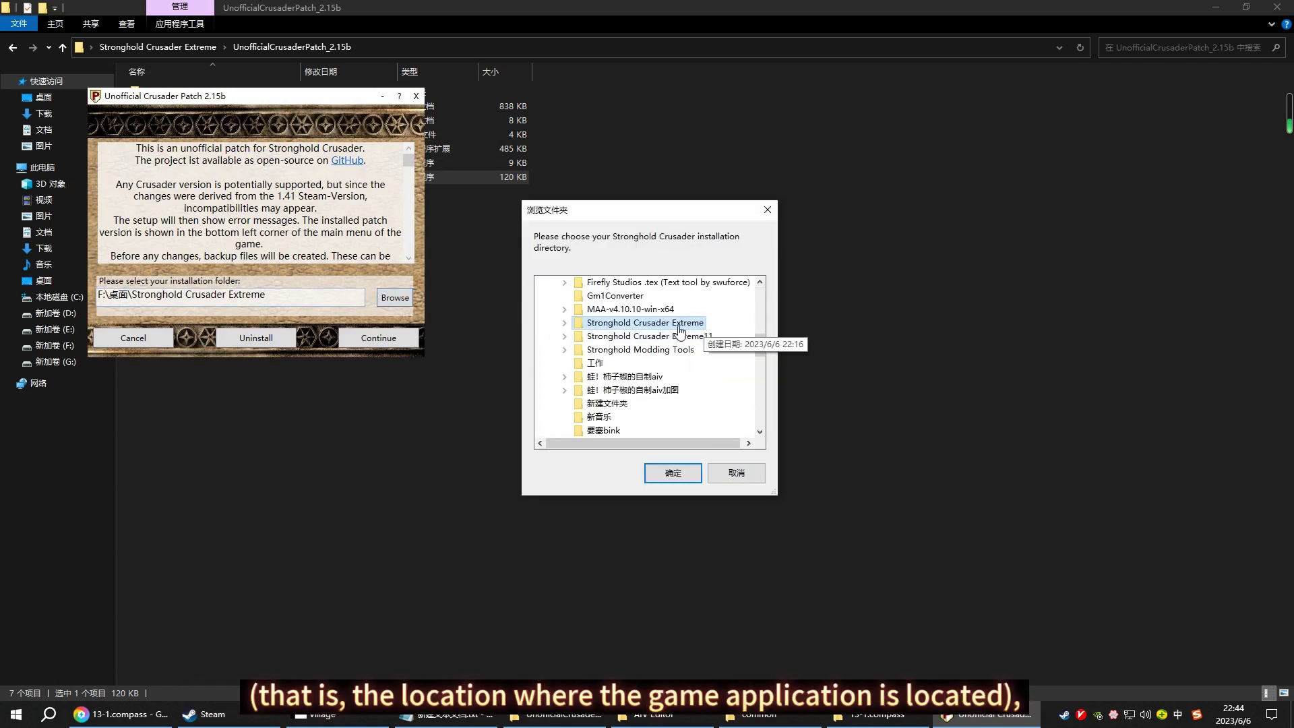
pyautogui.doubleClick(678, 324)
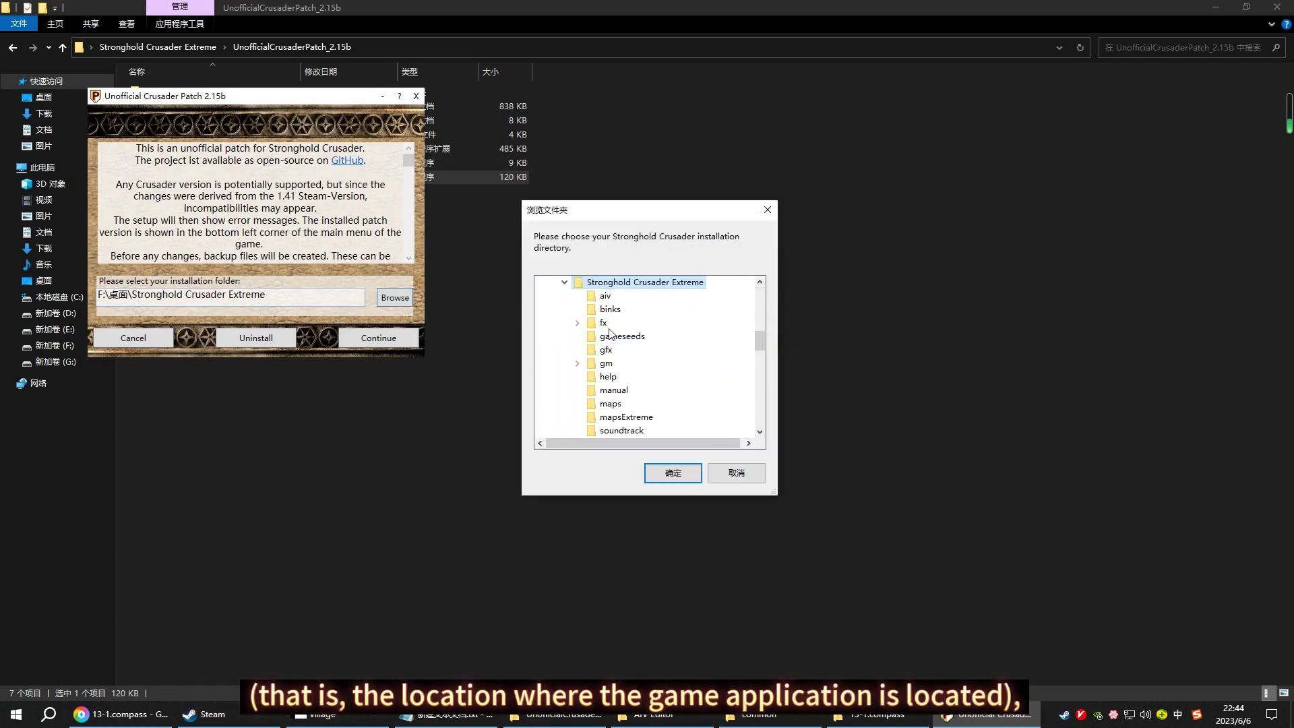
pyautogui.click(673, 474)
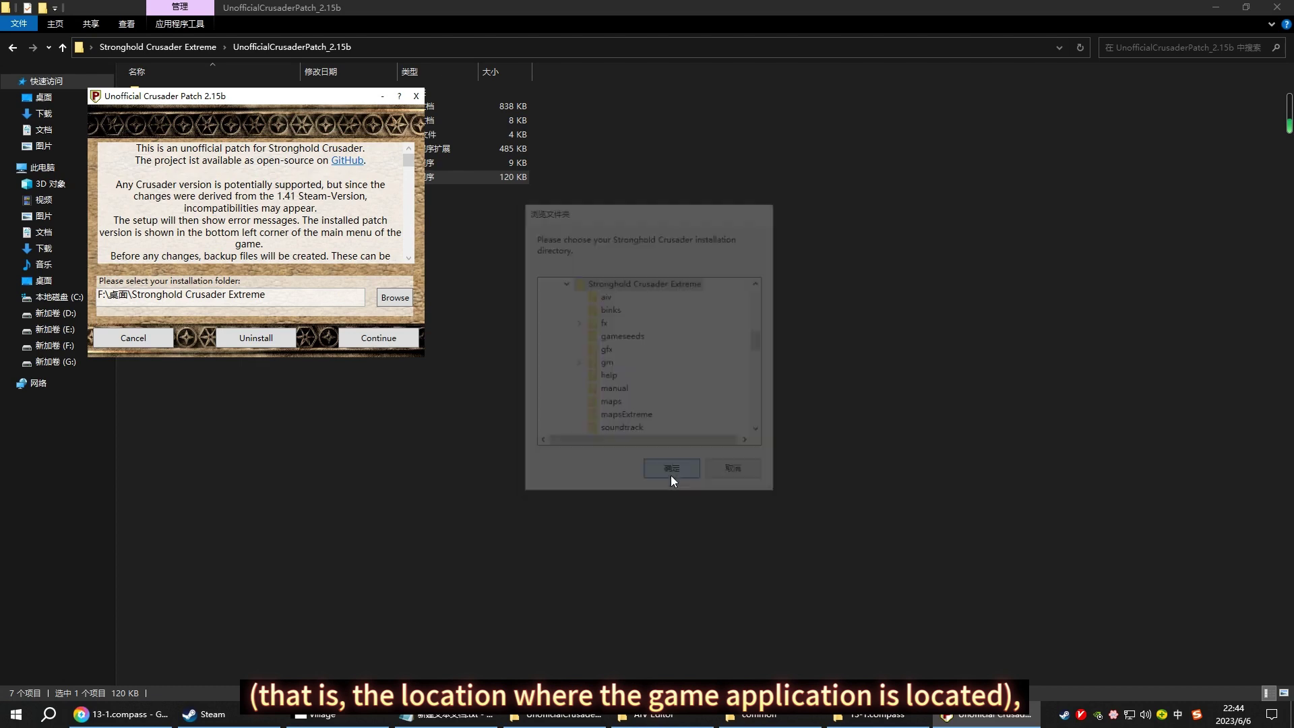
pyautogui.click(367, 342)
pyautogui.moveTo(238, 93); pyautogui.dragTo(551, 160)
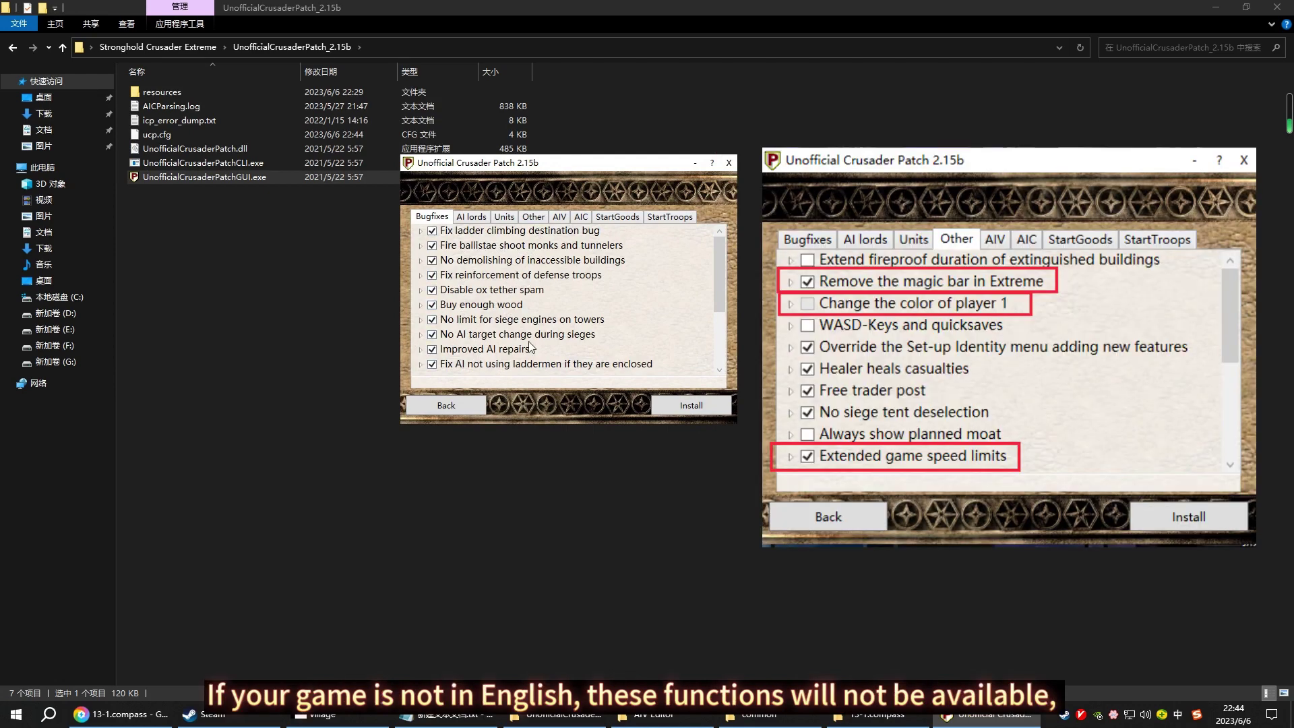
pyautogui.scroll(-3, 590, 310)
pyautogui.scroll(-2, 592, 310)
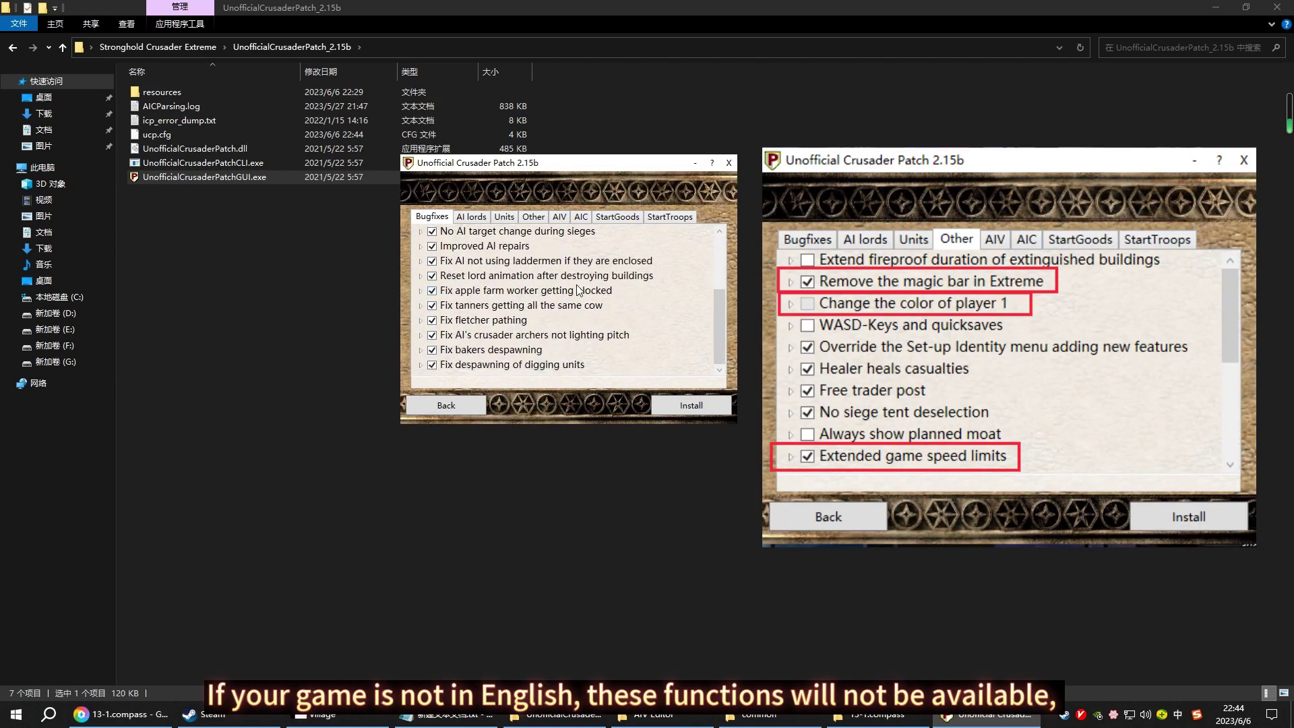
# Browse the AI lords, Units, Other, Bugfixes and AIC tabs, then bring the patch folder forward
pyautogui.click(469, 218)
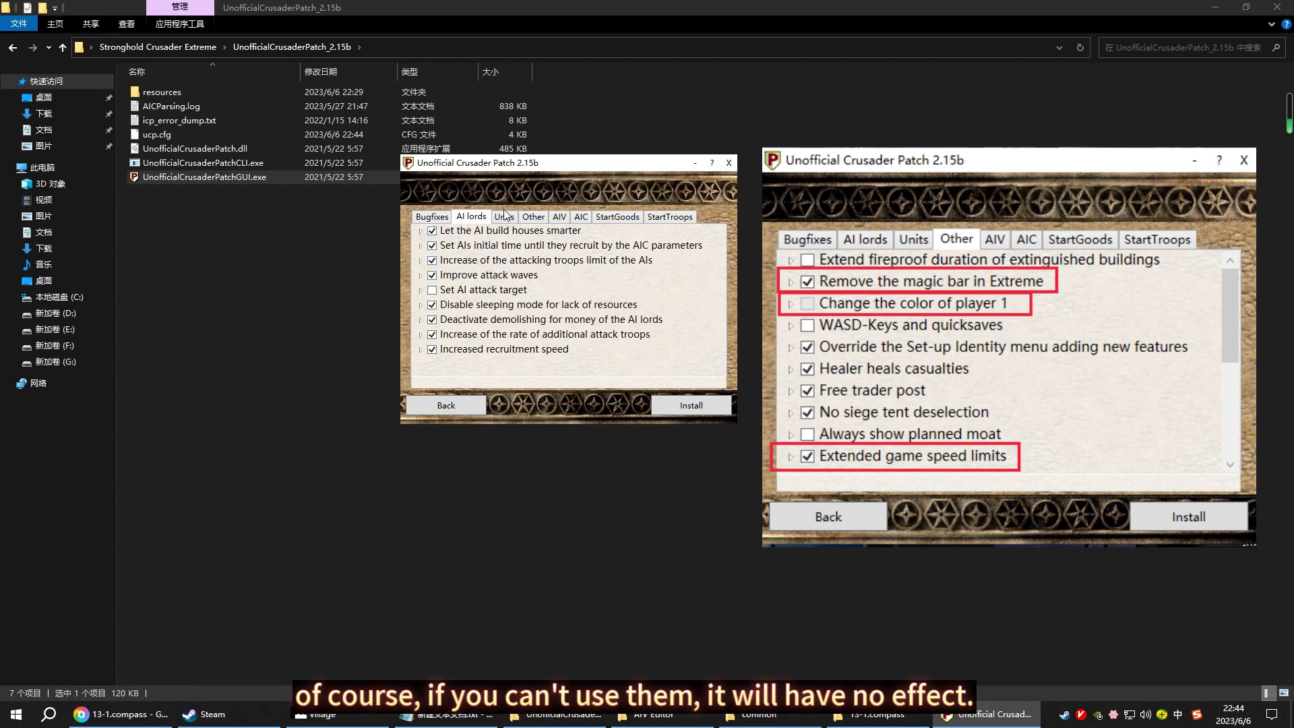
pyautogui.click(504, 217)
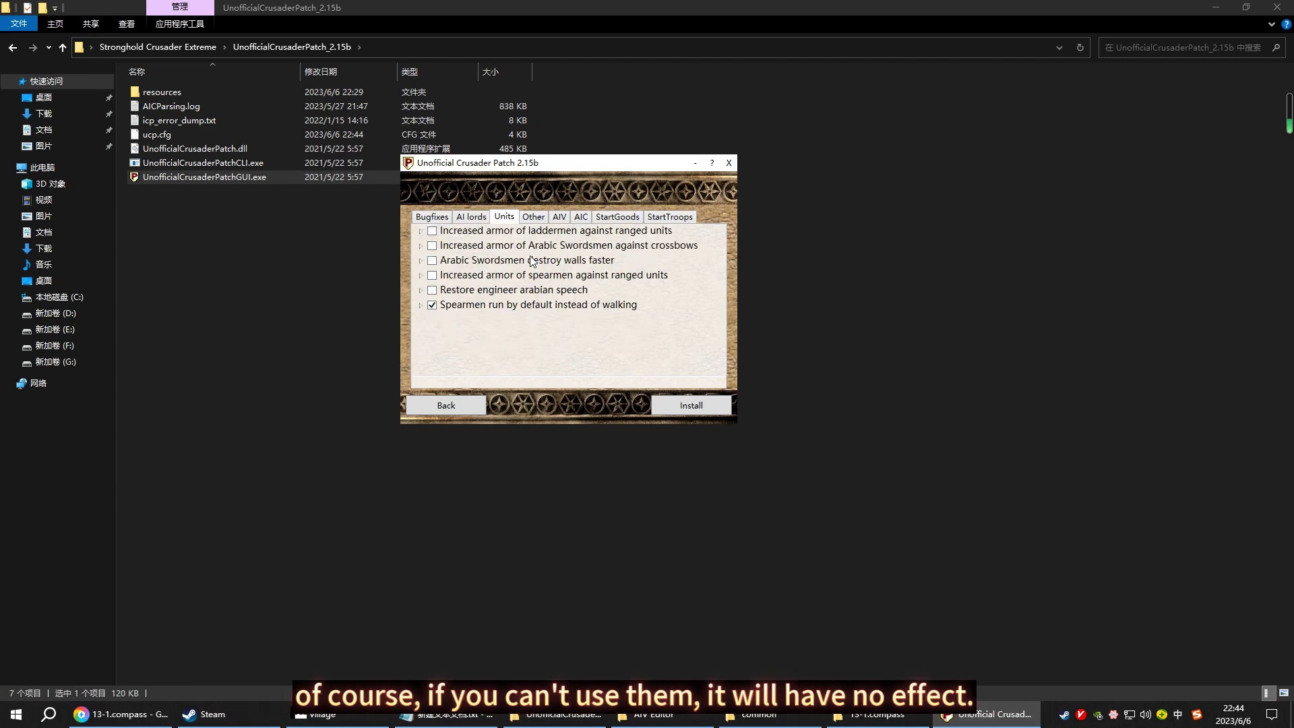
pyautogui.click(534, 218)
pyautogui.click(581, 217)
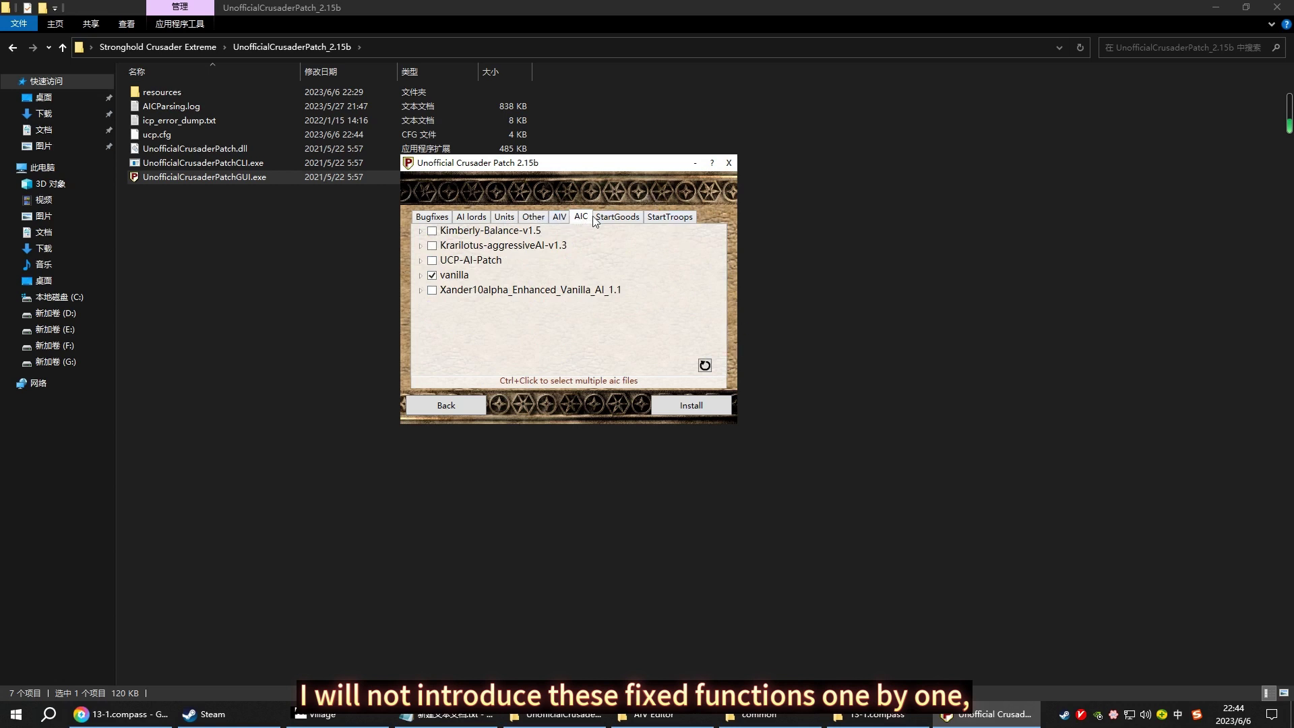
pyautogui.click(504, 217)
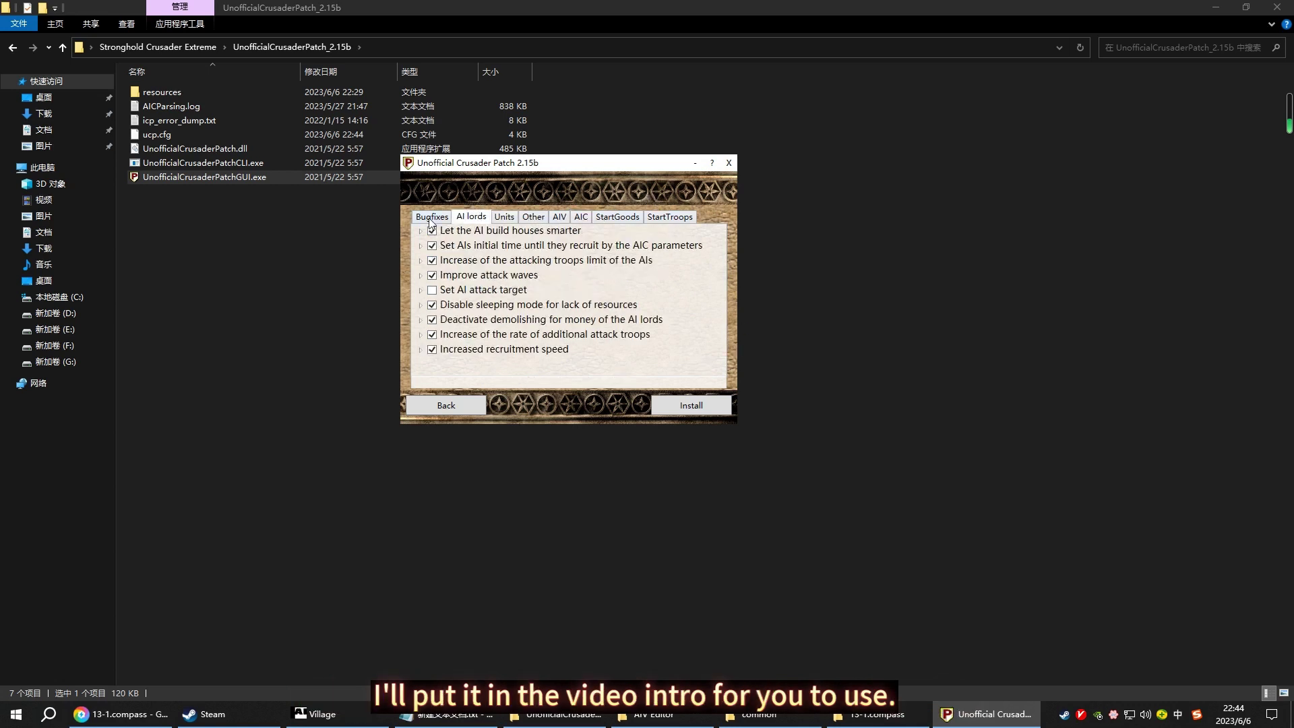
pyautogui.click(430, 219)
pyautogui.click(504, 218)
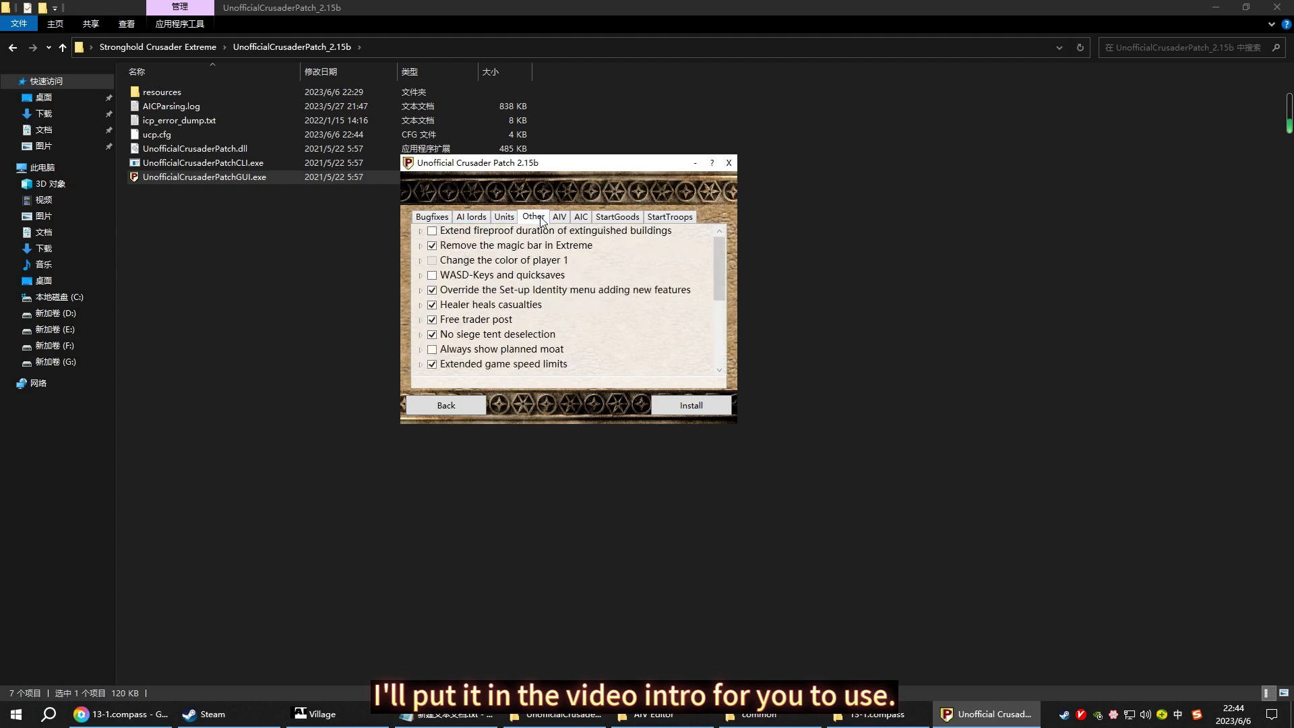
pyautogui.click(559, 218)
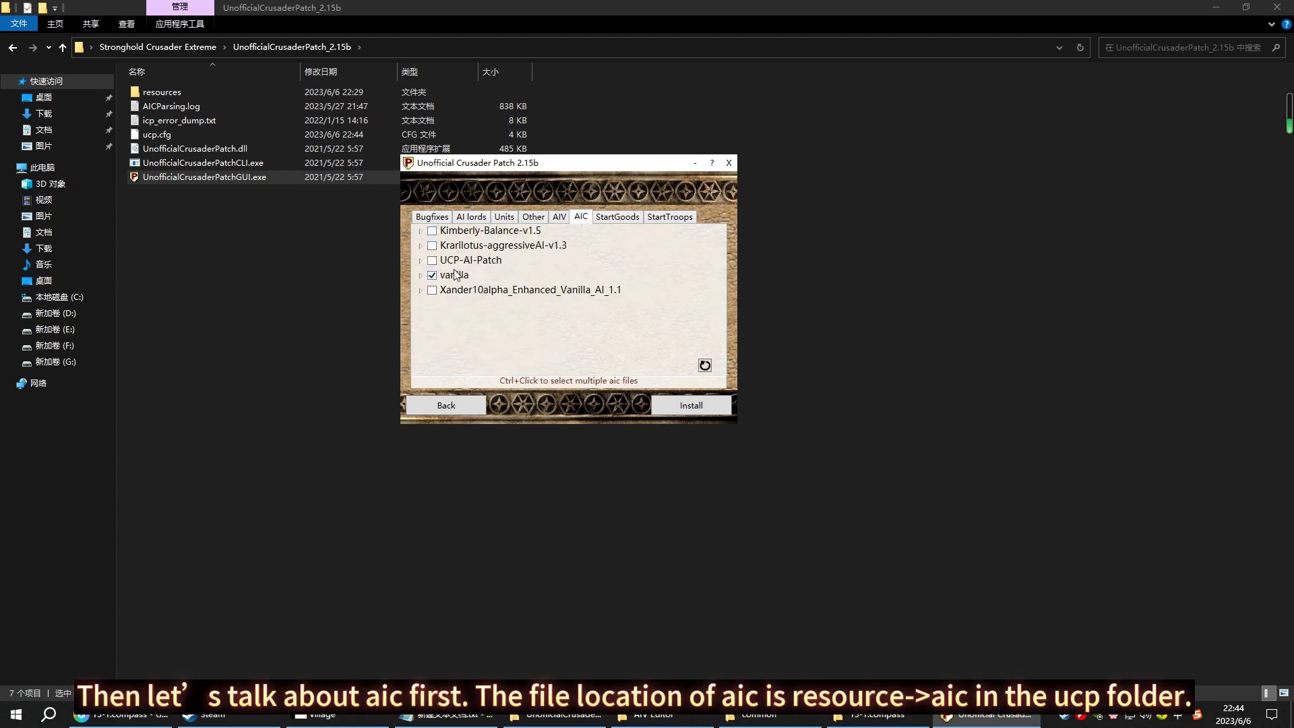
pyautogui.click(283, 114)
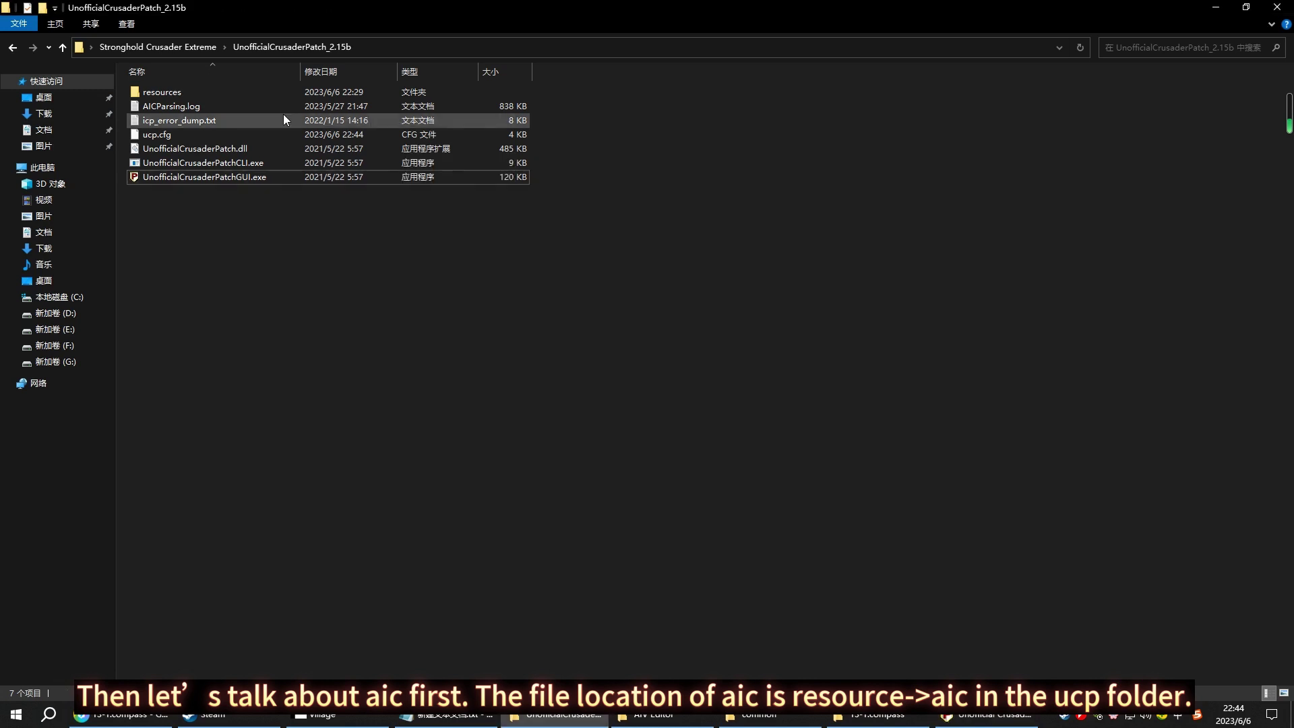
# Go into resources\aic and open vanilla.json in Notepad
pyautogui.doubleClick(172, 95)
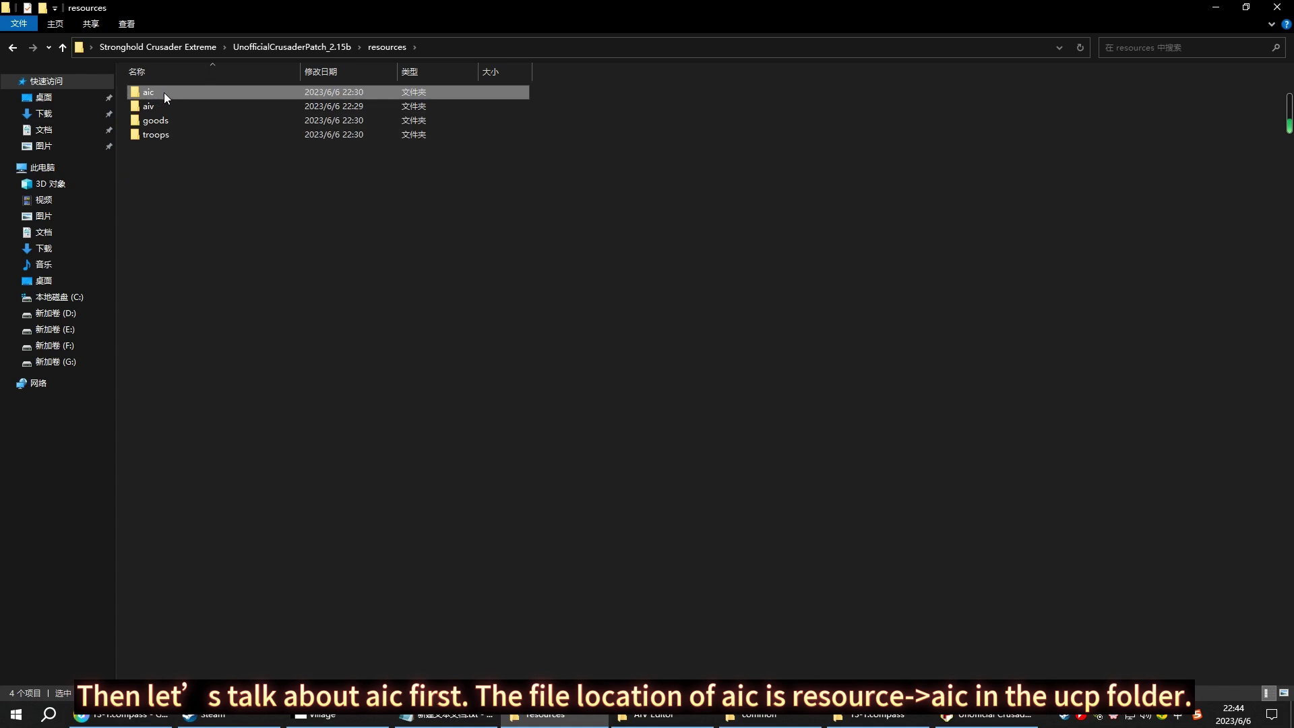
pyautogui.doubleClick(165, 93)
pyautogui.moveTo(463, 220)
pyautogui.mouseDown()
pyautogui.moveTo(183, 77)
pyautogui.moveTo(460, 227)
pyautogui.mouseUp()
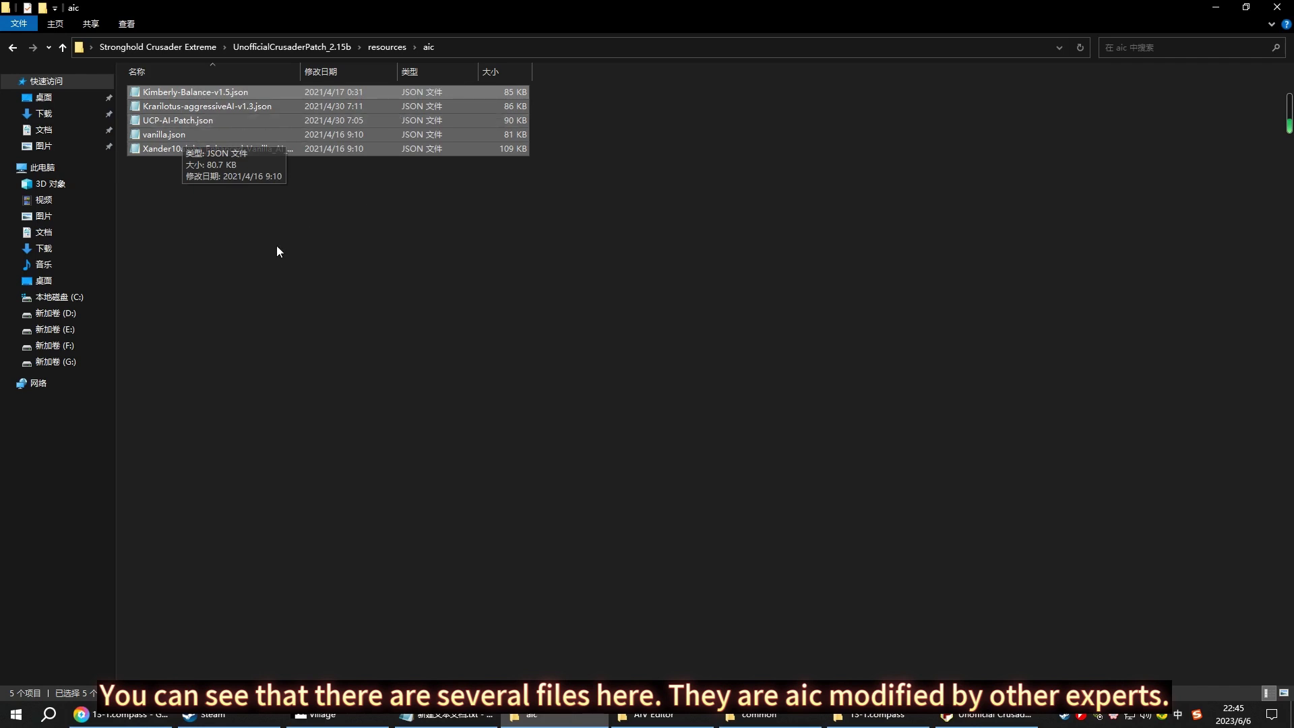
pyautogui.click(169, 139)
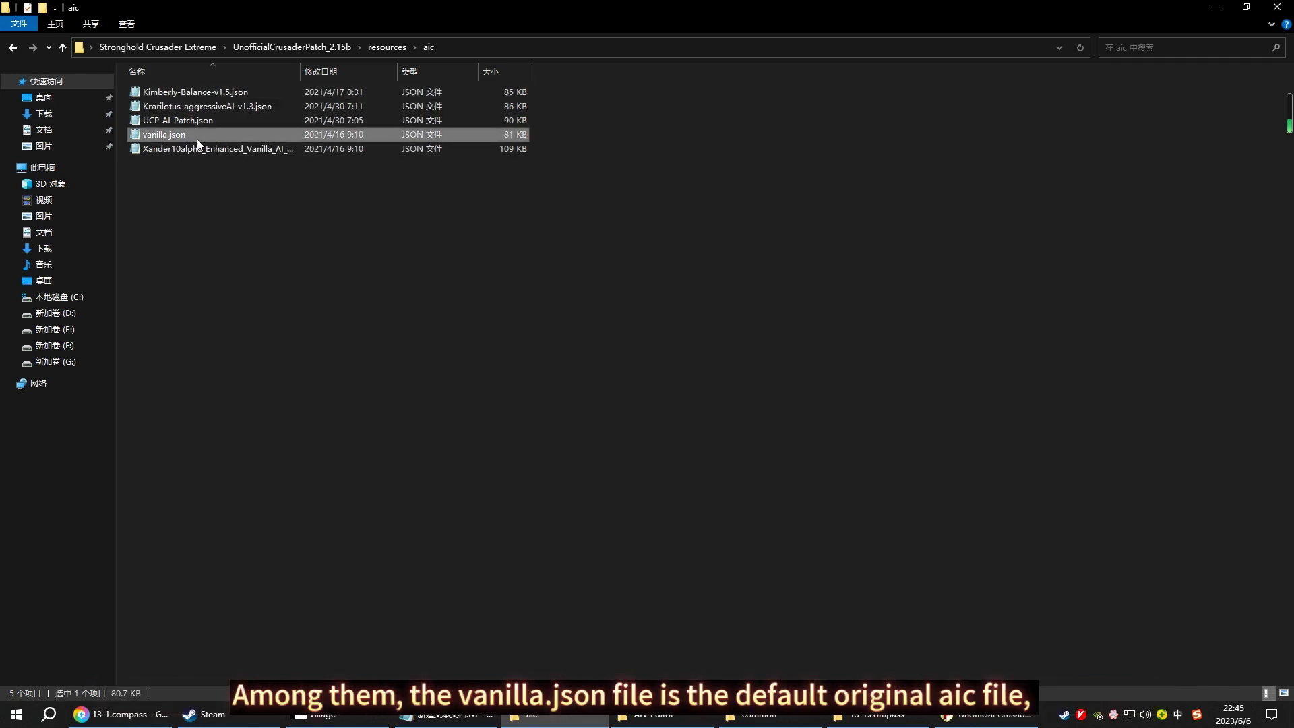
pyautogui.doubleClick(181, 136)
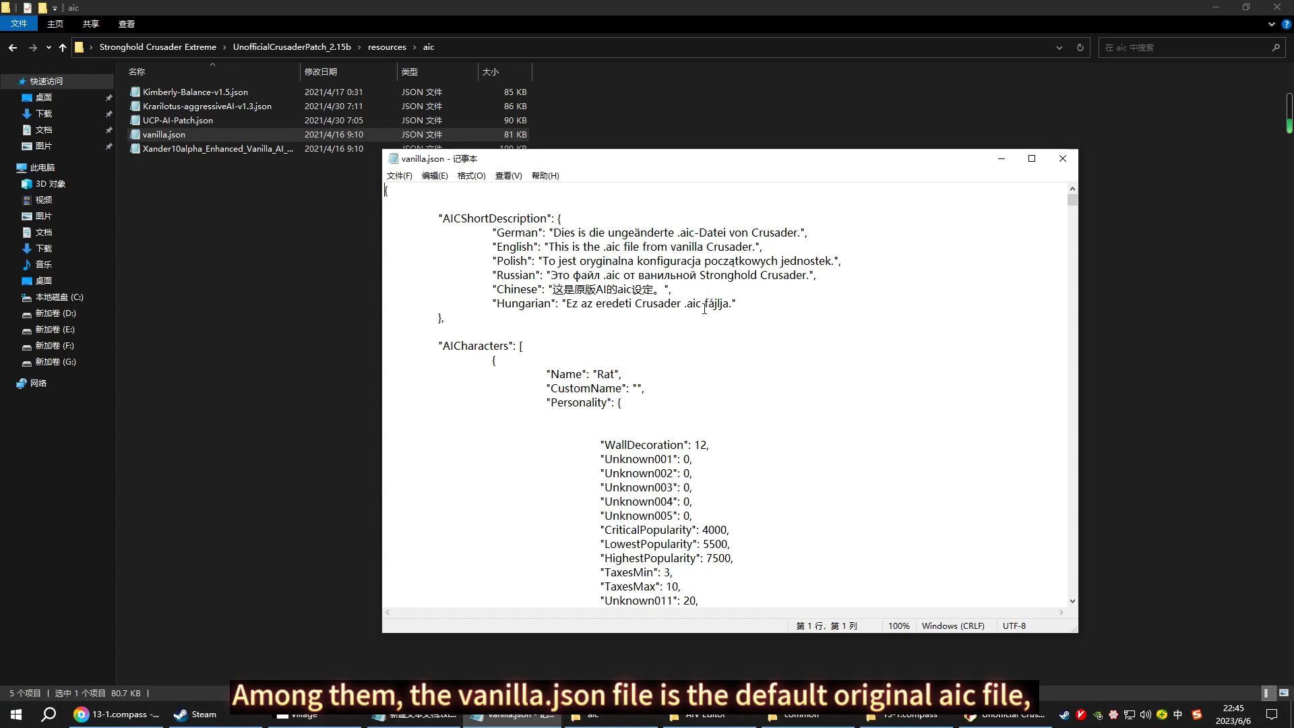
pyautogui.scroll(-2, 674, 295)
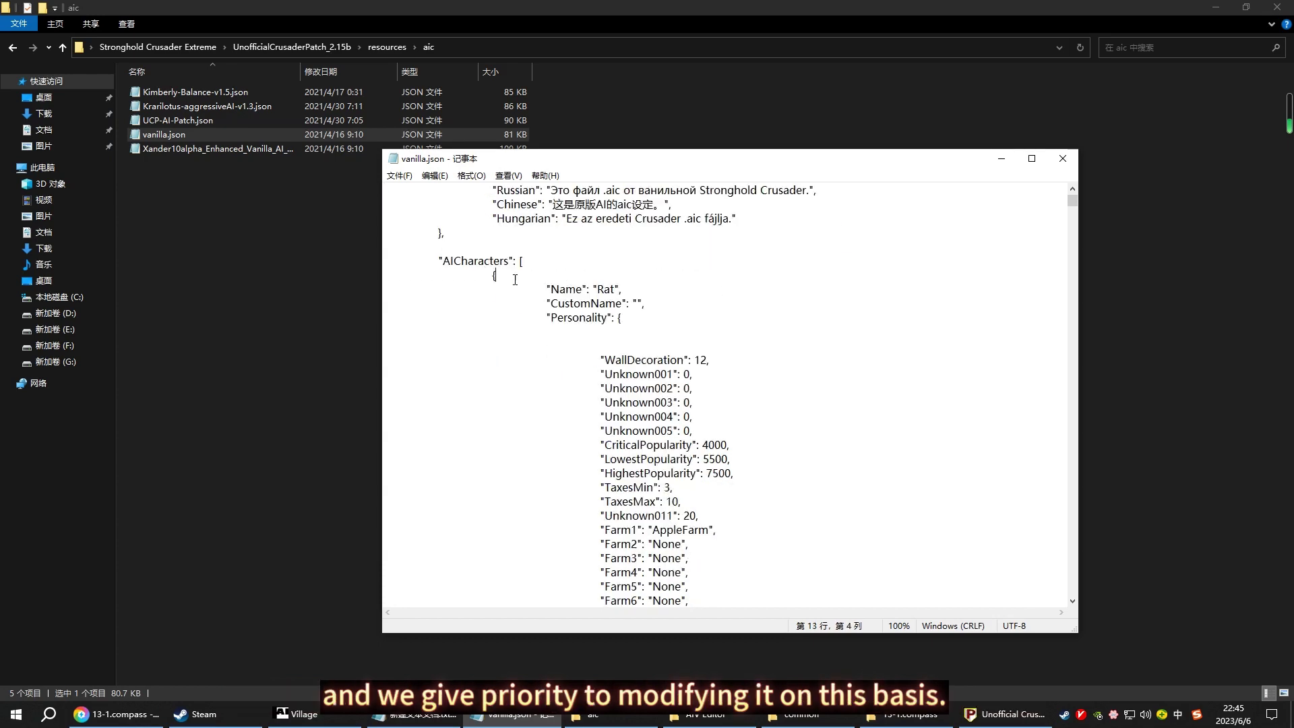
# Close vanilla.json unchanged, duplicate it, rename the copy 11111111.json, and open it
pyautogui.moveTo(746, 290); pyautogui.dragTo(433, 286)
pyautogui.scroll(2, 842, 331)
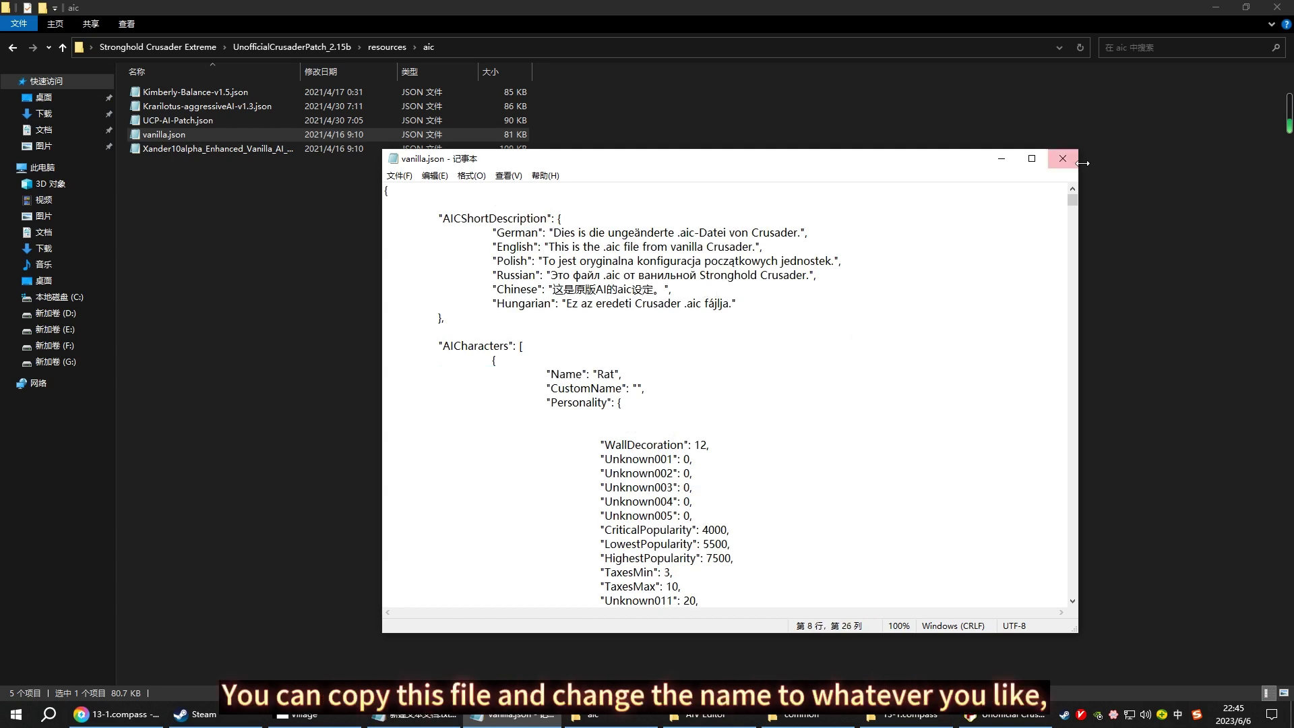
pyautogui.click(1063, 158)
pyautogui.click(352, 224)
pyautogui.hotkey('ctrl', 'v')
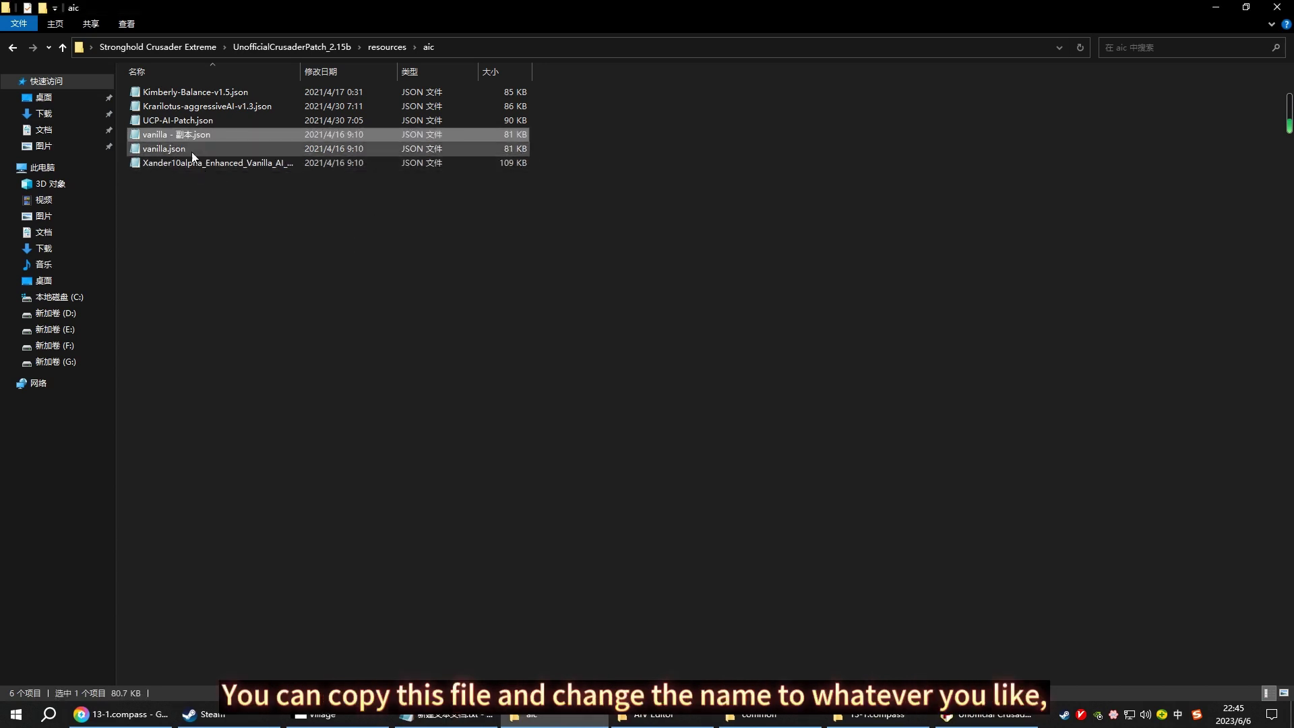
pyautogui.click(173, 135)
pyautogui.write('11111111')
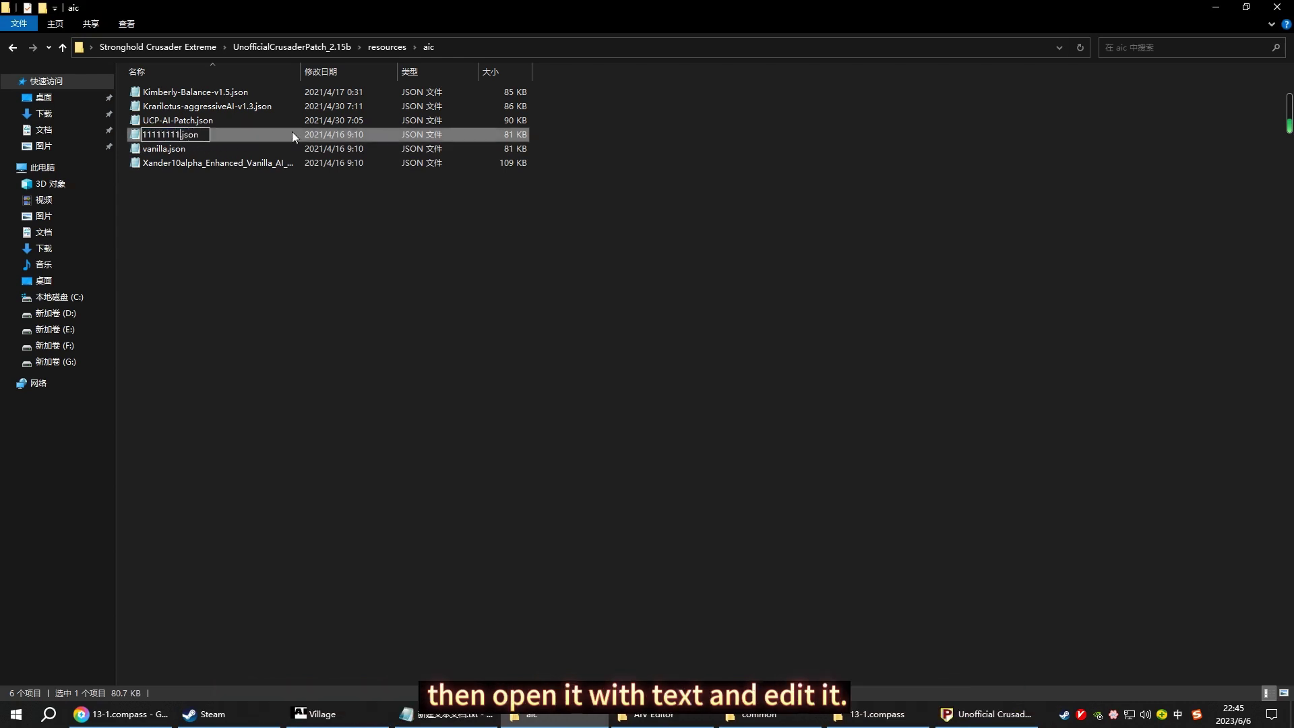
pyautogui.press('Return')
pyautogui.doubleClick(181, 92)
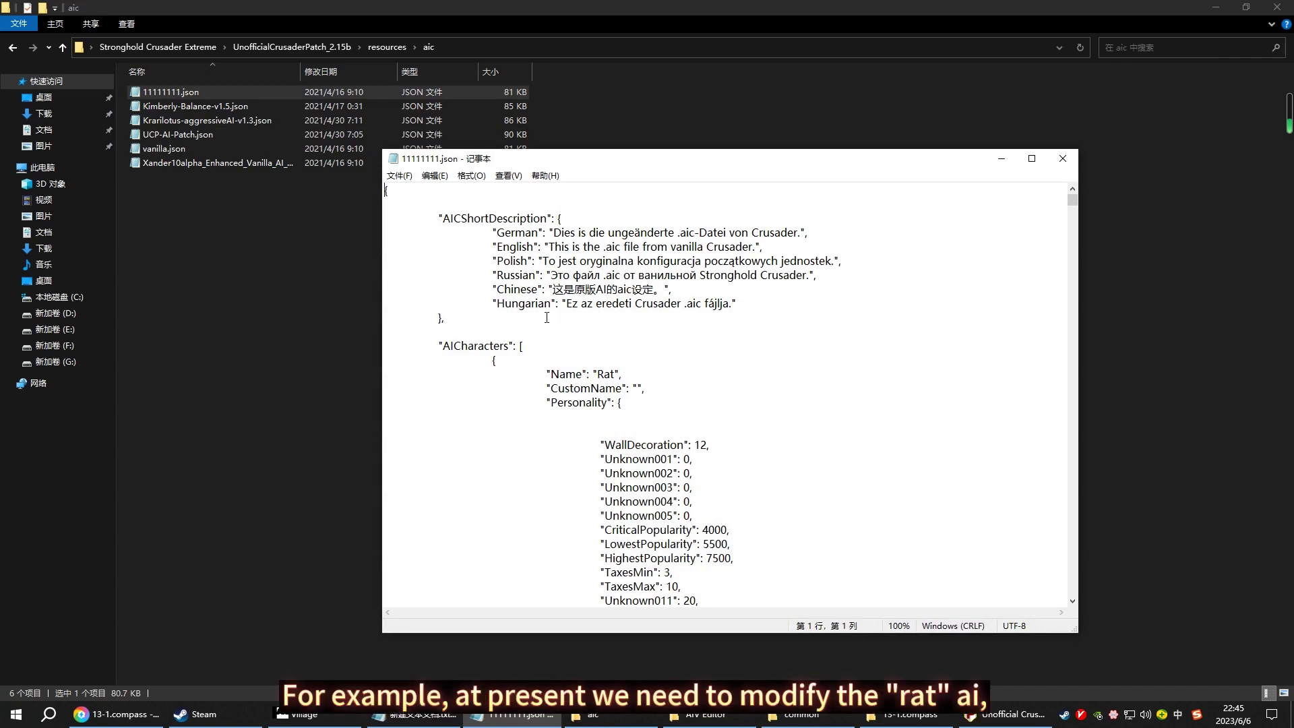
pyautogui.scroll(-3, 633, 327)
pyautogui.moveTo(623, 247); pyautogui.dragTo(527, 249)
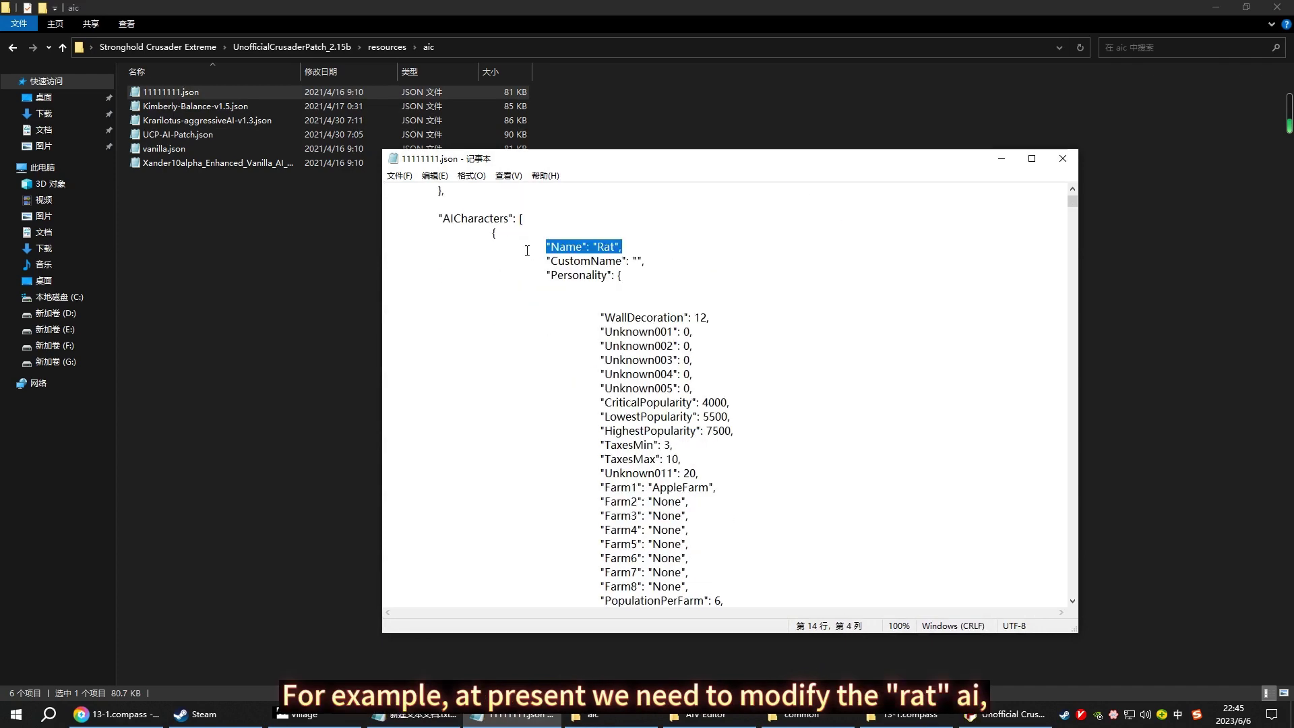
pyautogui.scroll(1, 526, 249)
pyautogui.scroll(1, 527, 251)
pyautogui.scroll(-2, 678, 458)
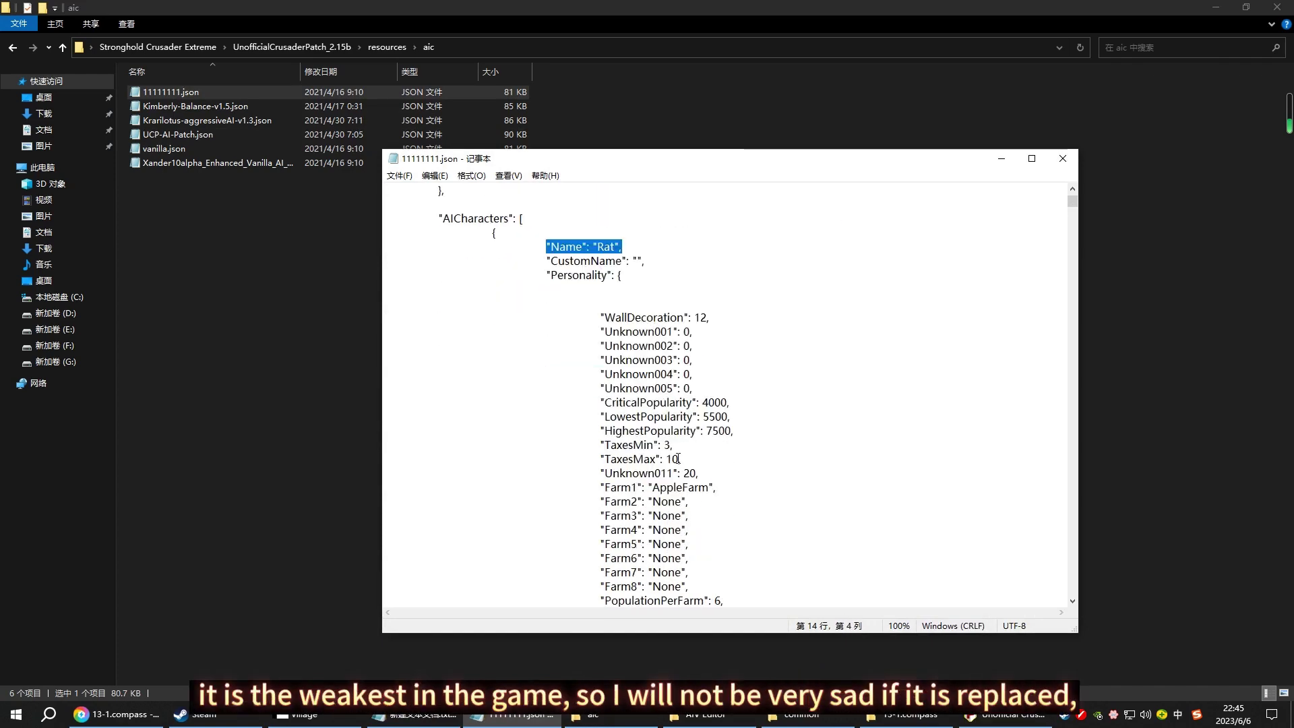
# Copy all the AIC data from the shared aic.txt file
pyautogui.click(904, 714)
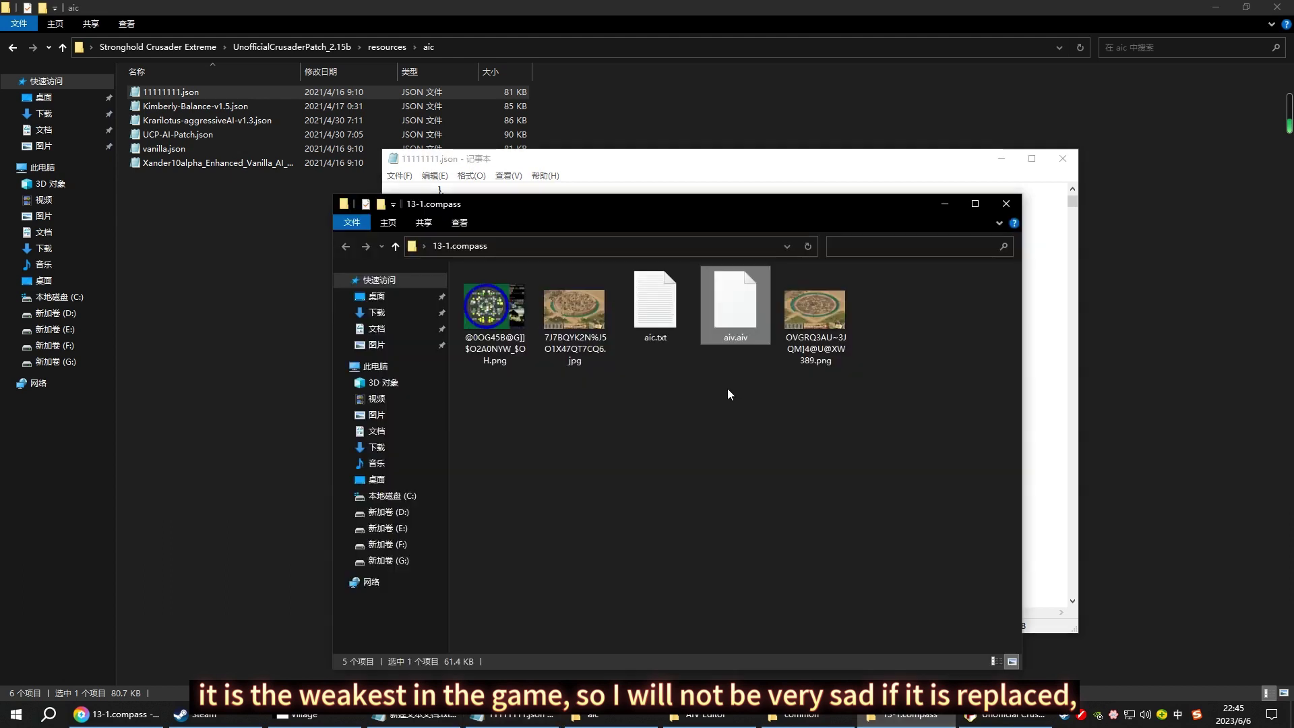
pyautogui.click(654, 314)
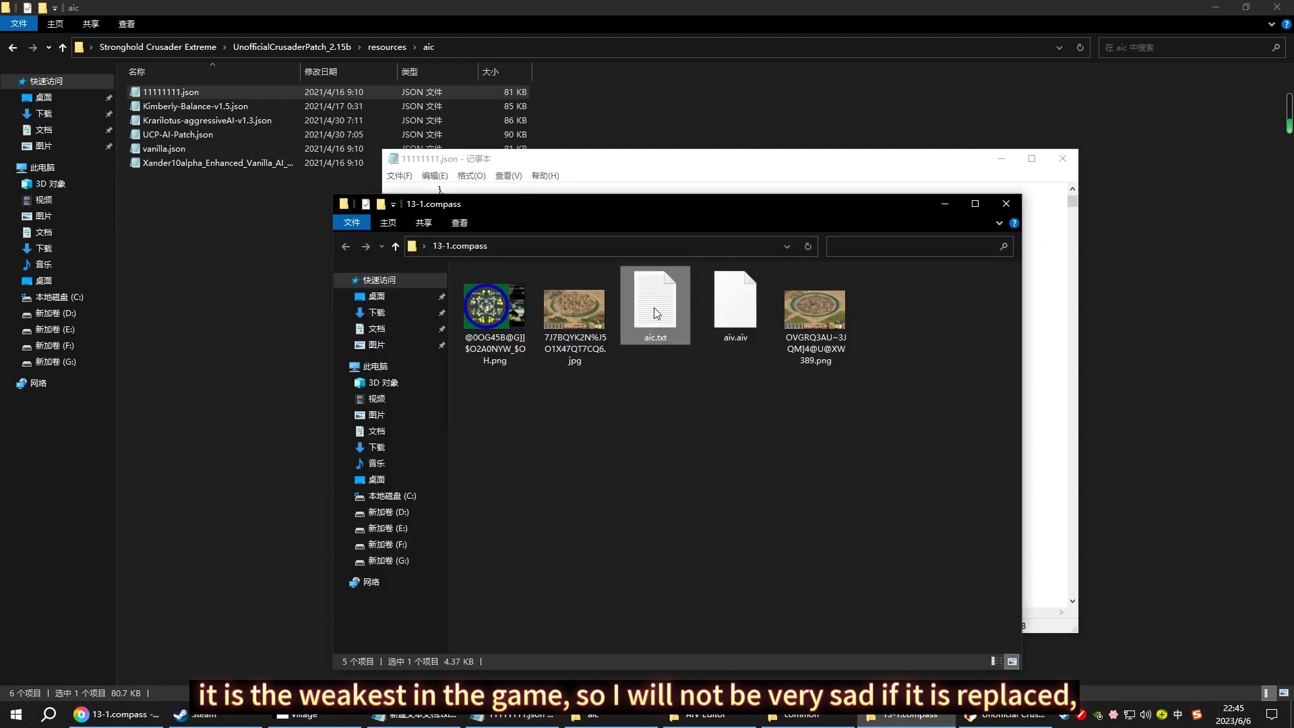
pyautogui.moveTo(658, 206); pyautogui.dragTo(346, 178)
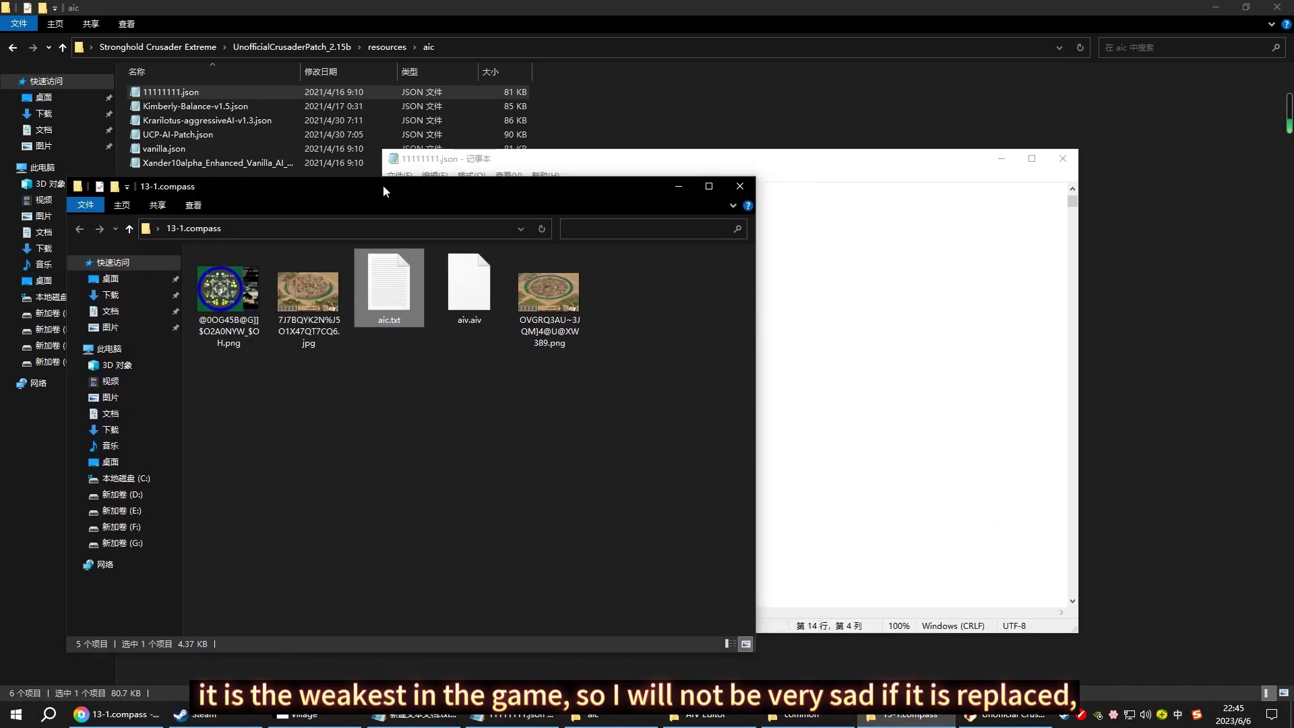
pyautogui.doubleClick(363, 286)
pyautogui.hotkey('ctrl', 'a')
pyautogui.hotkey('ctrl', 'c')
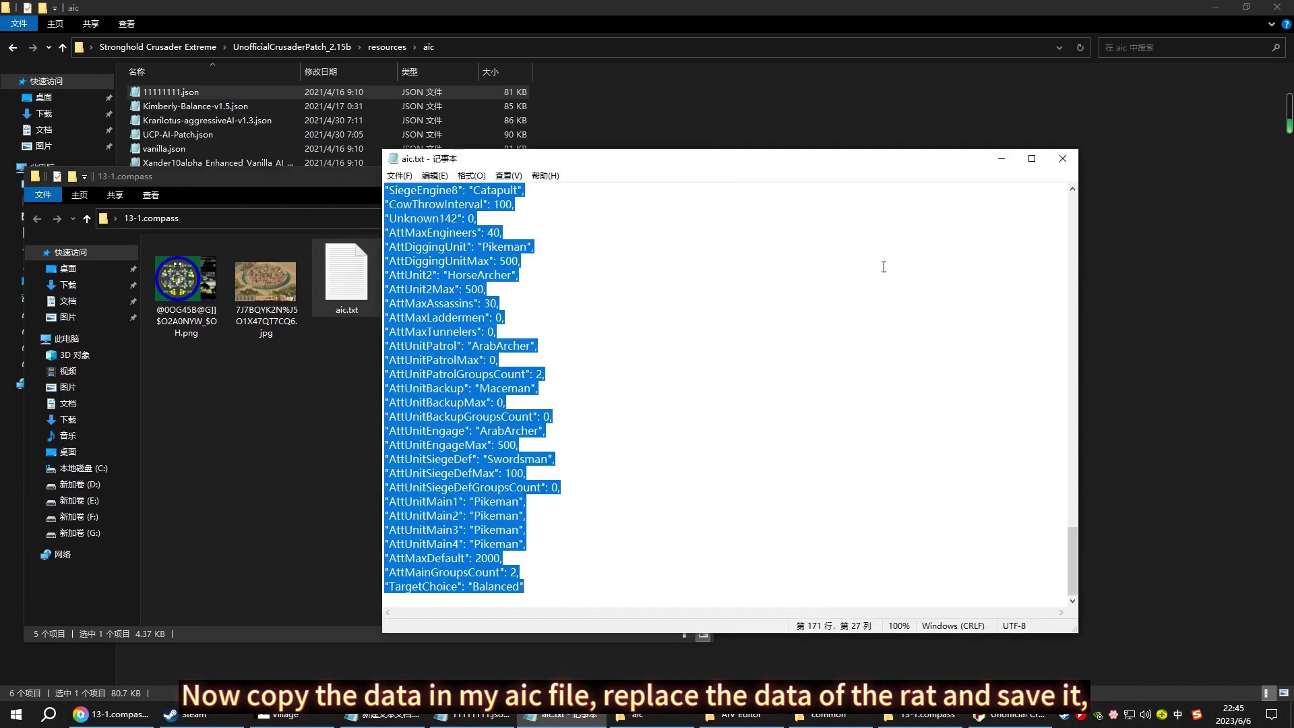
pyautogui.click(1063, 158)
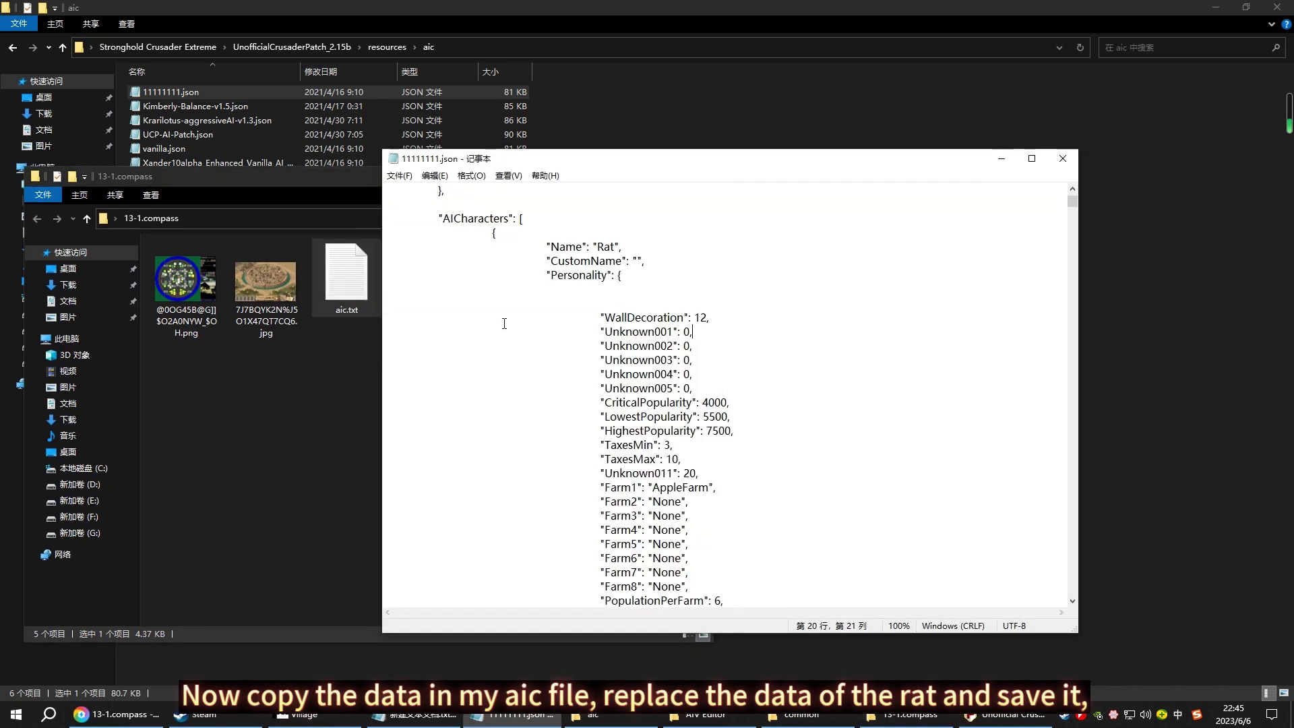
# Replace Rat's WallDecoration-to-TargetChoice block in 11111111.json with the copied data and save
pyautogui.moveTo(386, 318); pyautogui.dragTo(766, 351)
pyautogui.scroll(-12, 769, 349)
pyautogui.scroll(-12, 770, 349)
pyautogui.scroll(-12, 769, 349)
pyautogui.scroll(-10, 768, 350)
pyautogui.scroll(-7, 767, 352)
pyautogui.keyDown('shift'); pyautogui.click(740, 451); pyautogui.keyUp('shift')
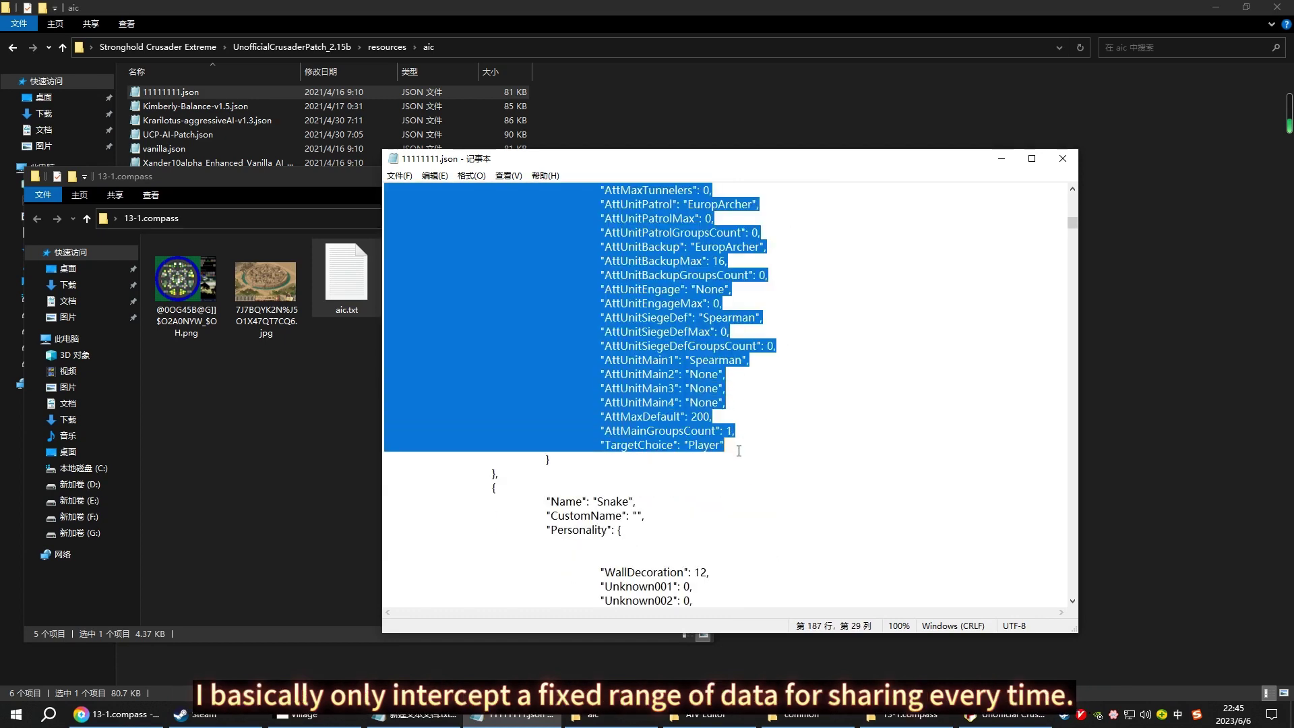
pyautogui.press('Delete')
pyautogui.hotkey('ctrl', 'v')
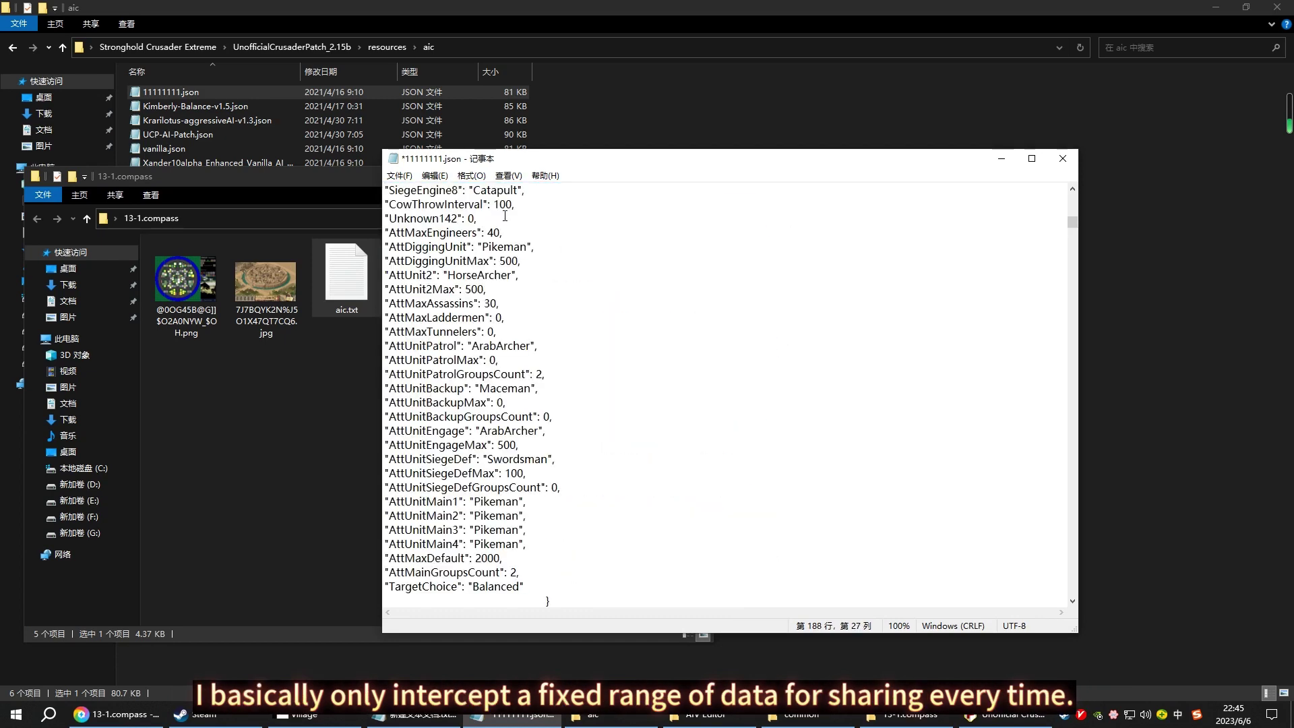
pyautogui.click(410, 178)
pyautogui.click(425, 241)
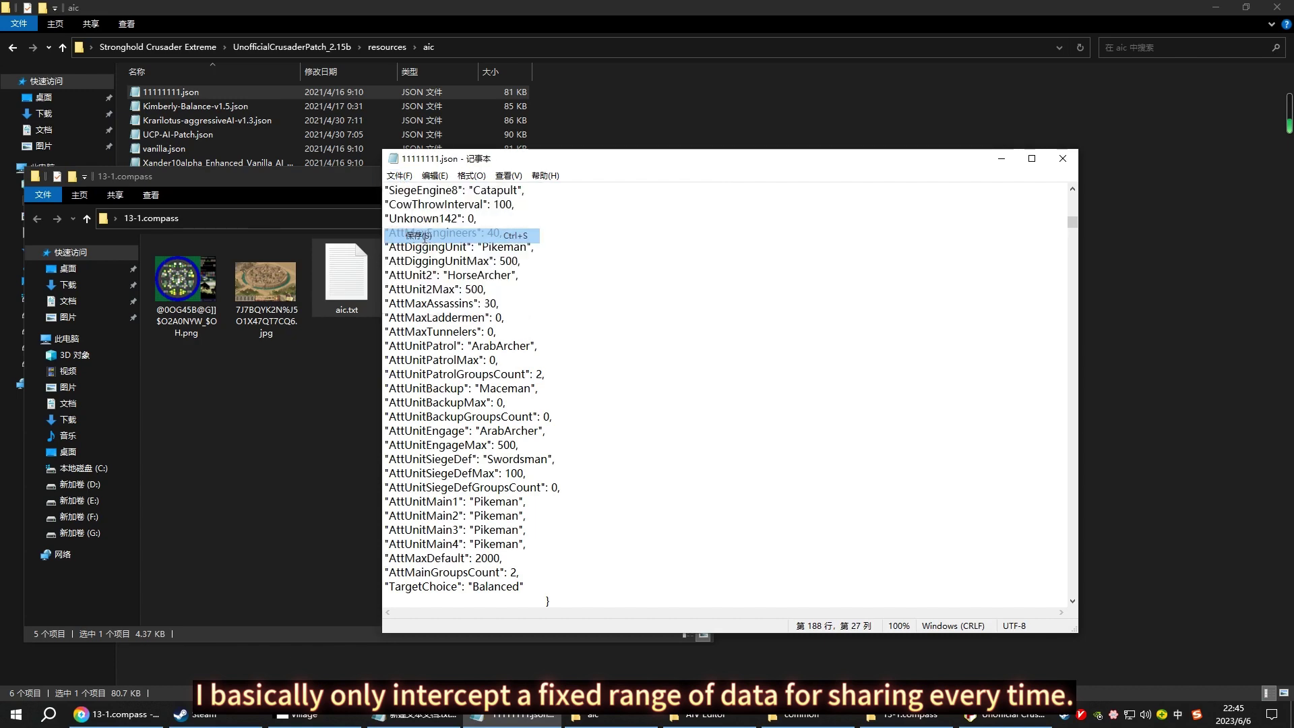
pyautogui.click(1063, 159)
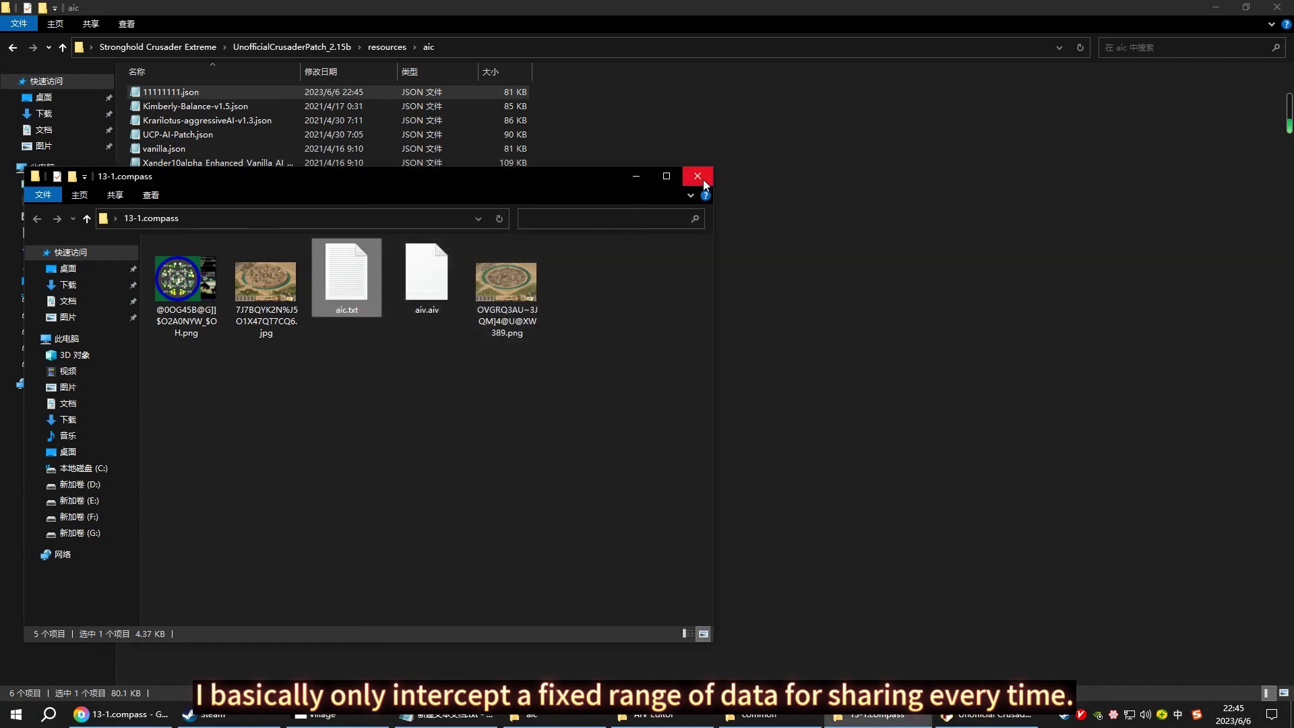
# Close the shared files folder and relaunch the patch setup in English
pyautogui.click(698, 177)
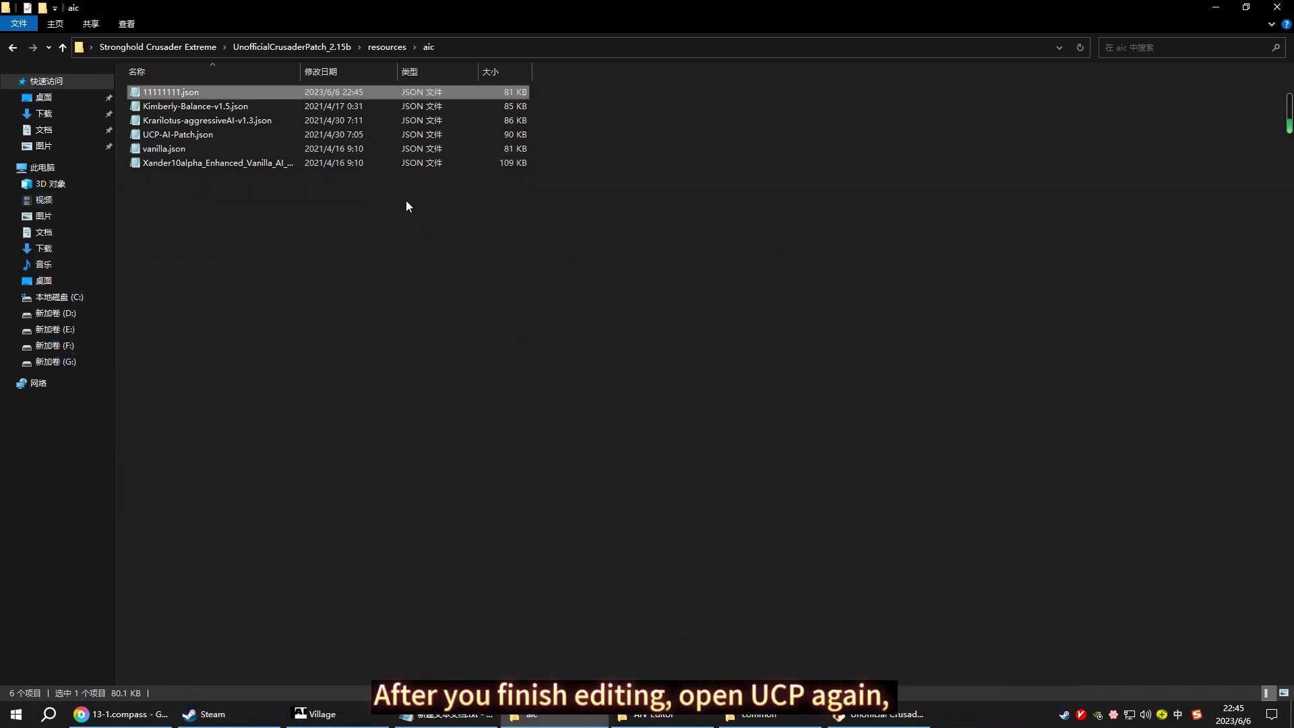
pyautogui.click(292, 45)
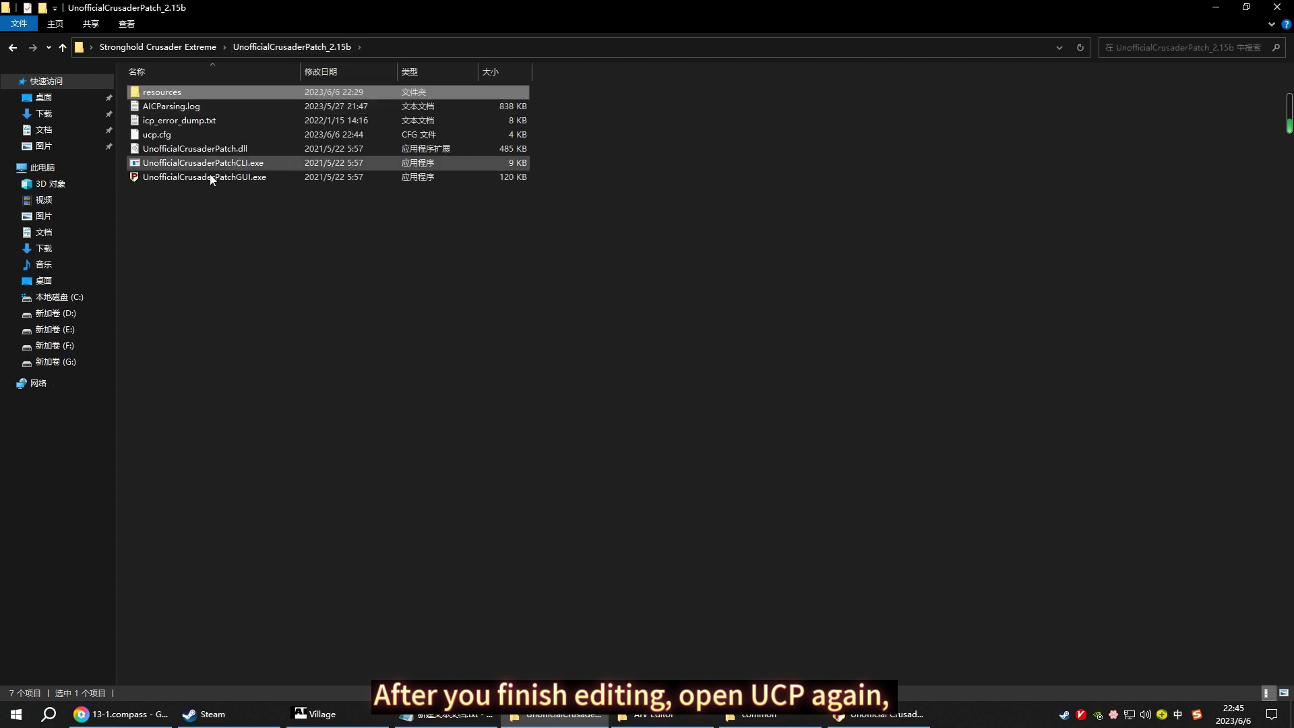
pyautogui.doubleClick(207, 178)
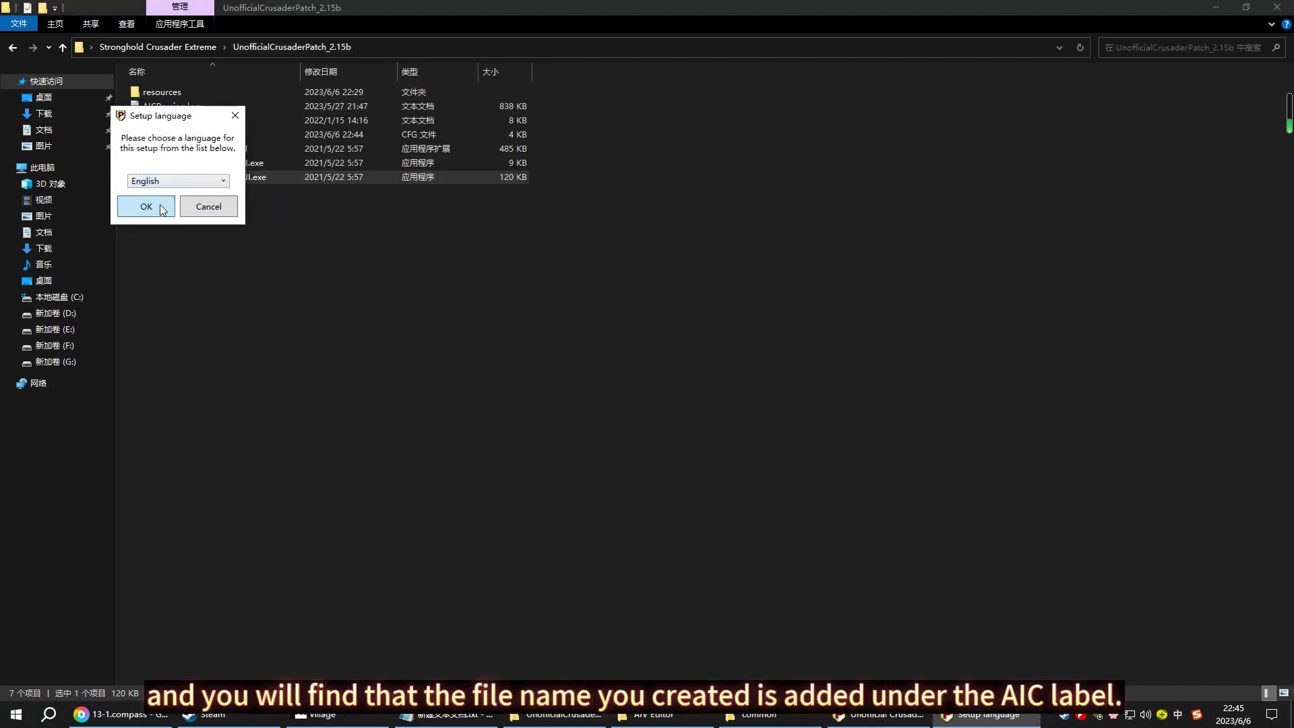
pyautogui.click(148, 207)
pyautogui.click(427, 373)
# Enable the 11111111 AIC instead of vanilla and install the patch
pyautogui.click(301, 186)
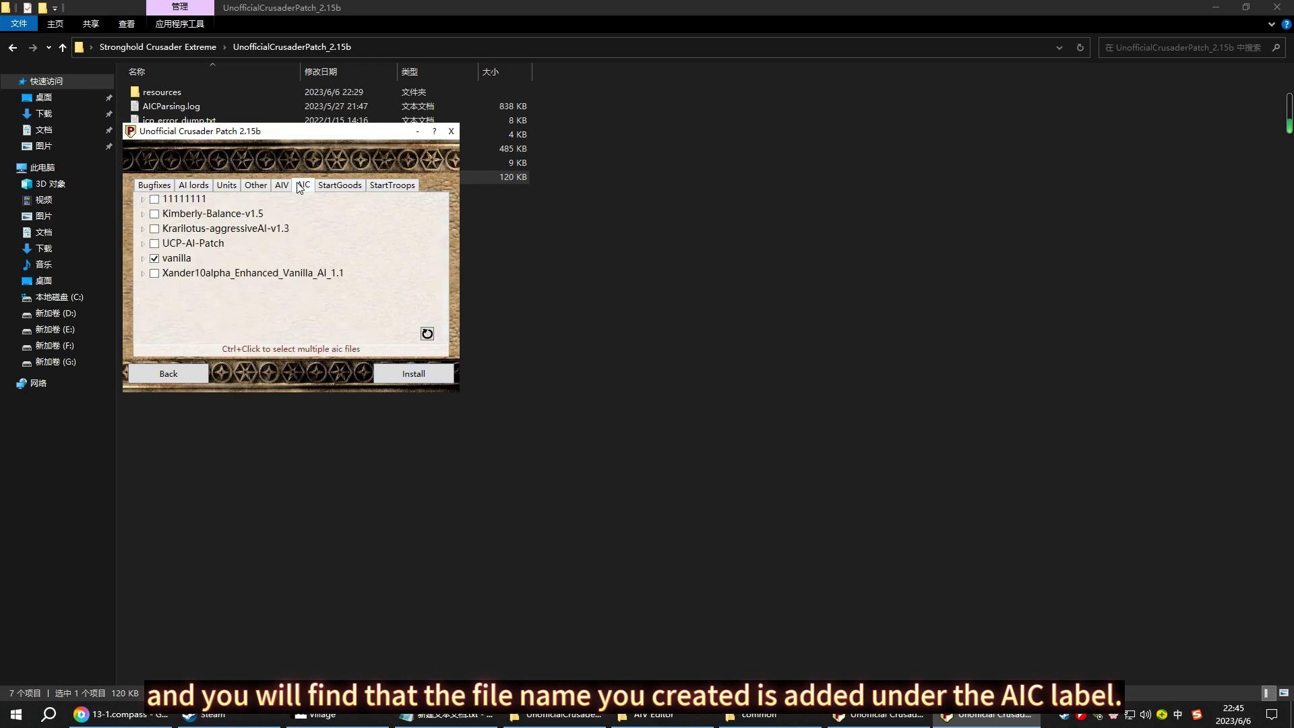
pyautogui.click(175, 200)
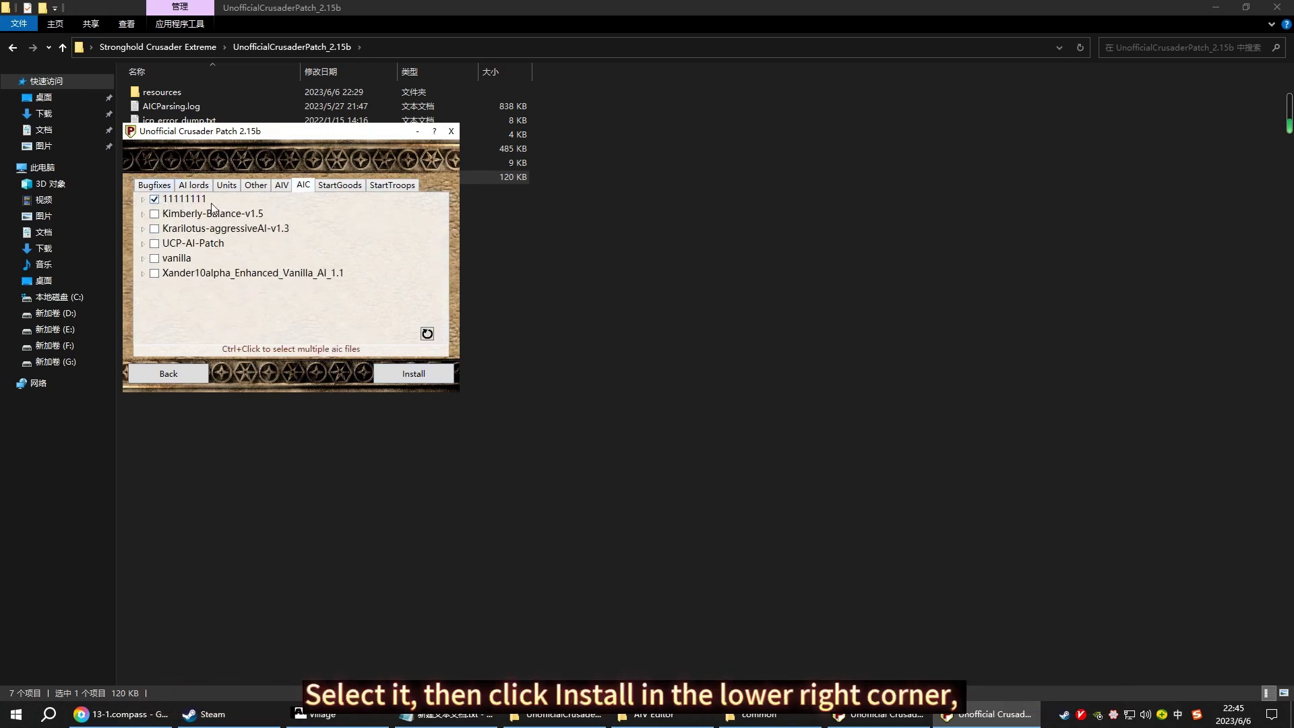
pyautogui.click(429, 377)
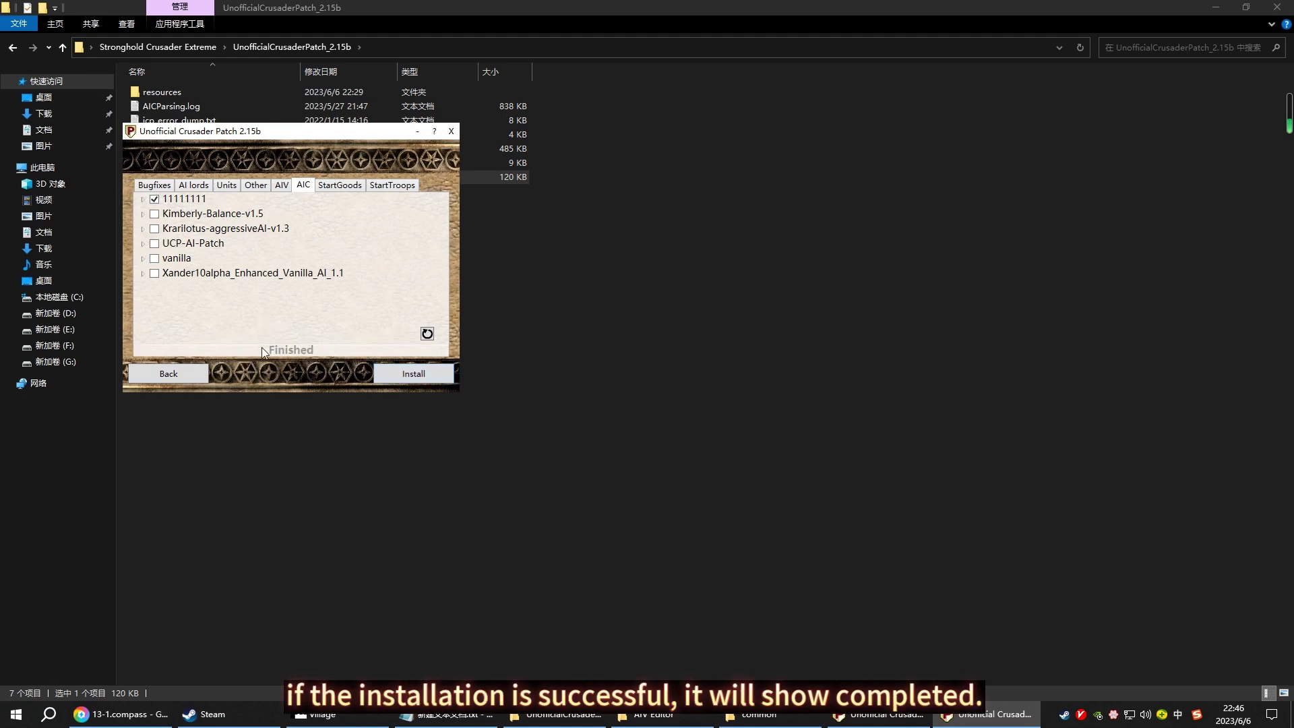
pyautogui.click(453, 132)
# Launch Stronghold_Crusader_Extreme.exe from the game folder
pyautogui.click(175, 46)
pyautogui.scroll(-1, 373, 458)
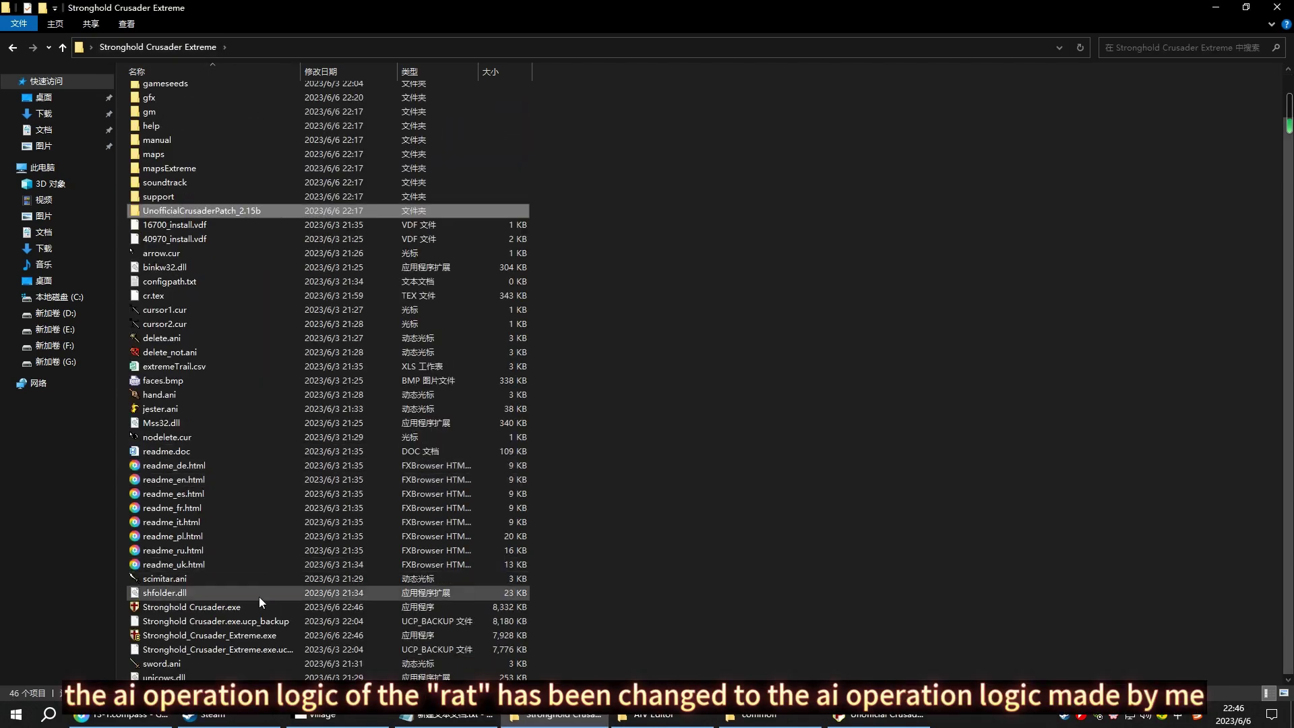
pyautogui.click(881, 719)
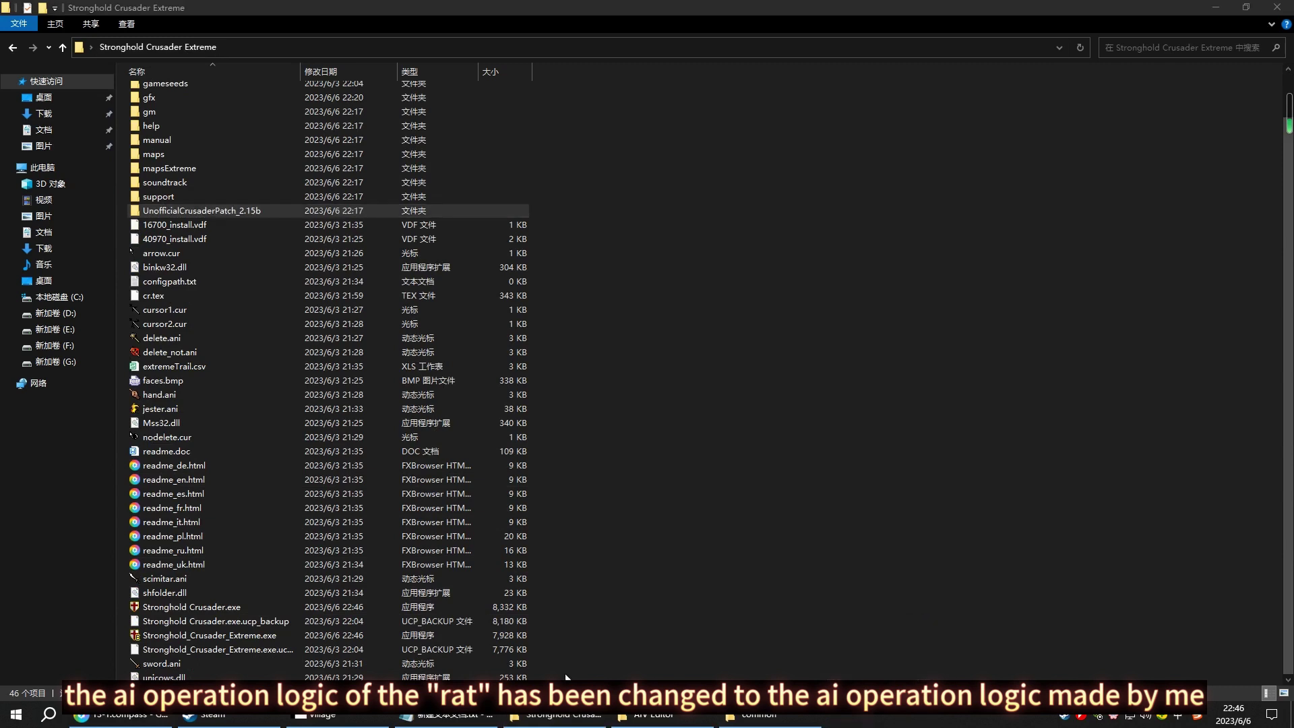
pyautogui.doubleClick(175, 635)
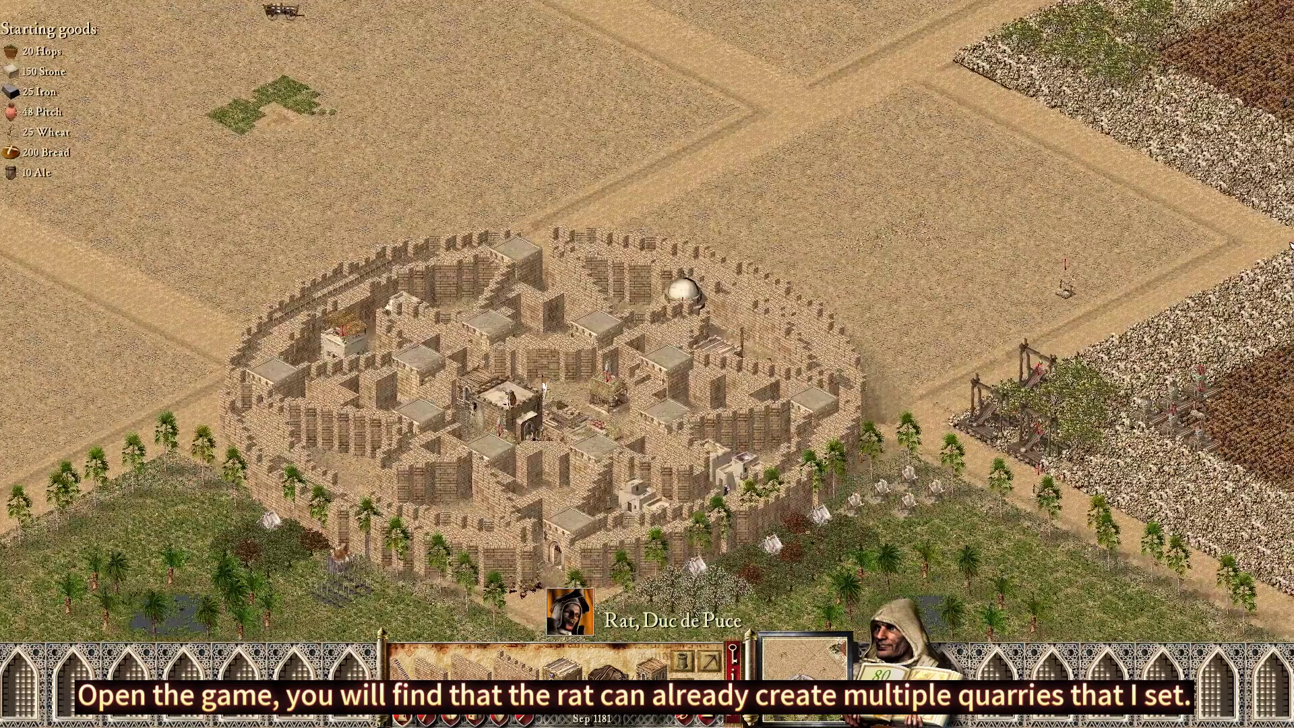
pyautogui.moveTo(987, 388); pyautogui.dragTo(698, 554)
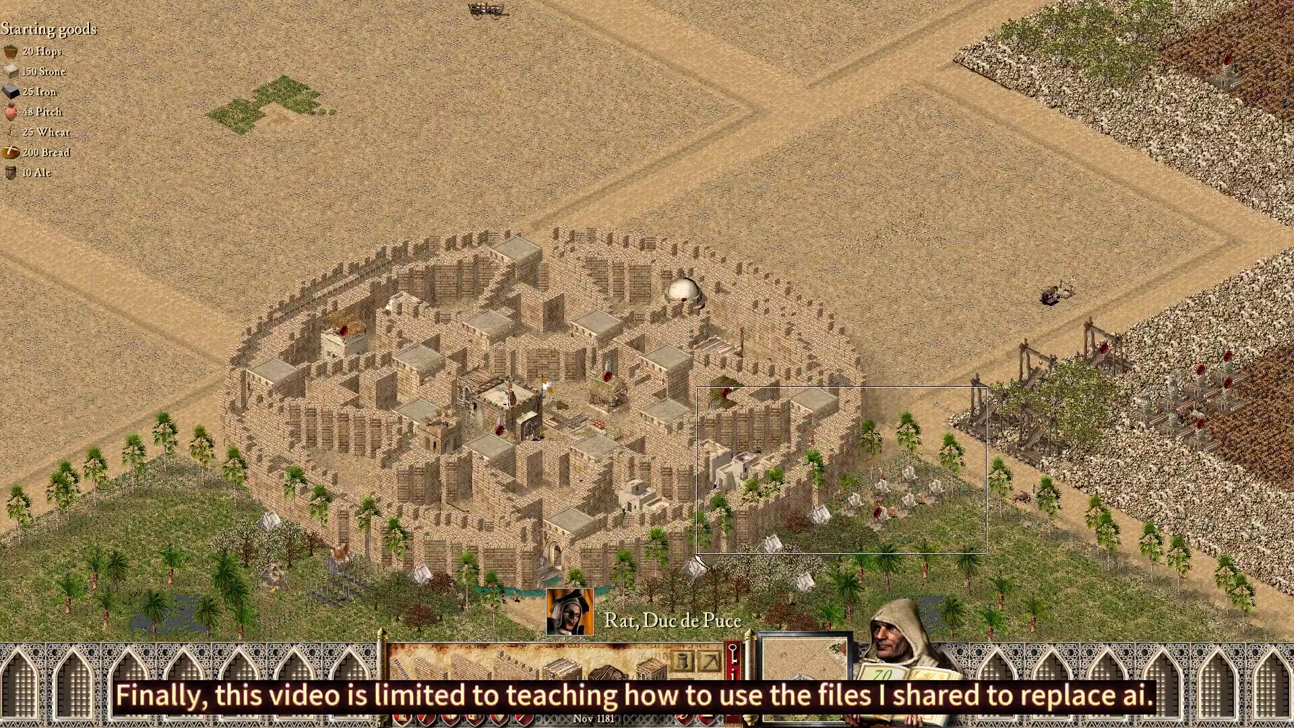